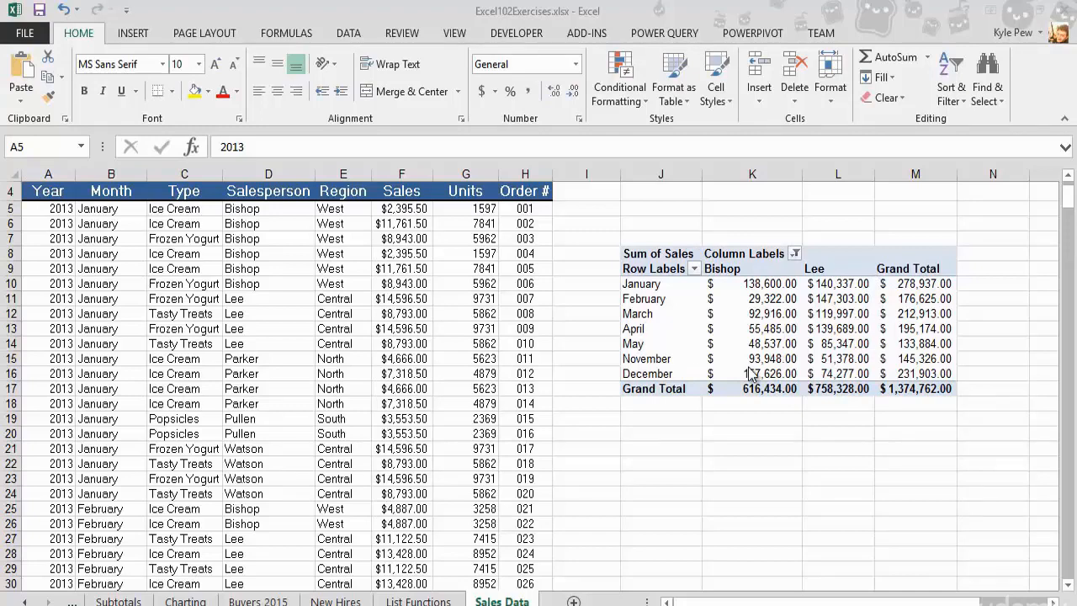
# Step: Examine the sample PivotTable beside the sales data, which summarizes sales by month and salesperson, and its field layout
pyautogui.click(775, 314)
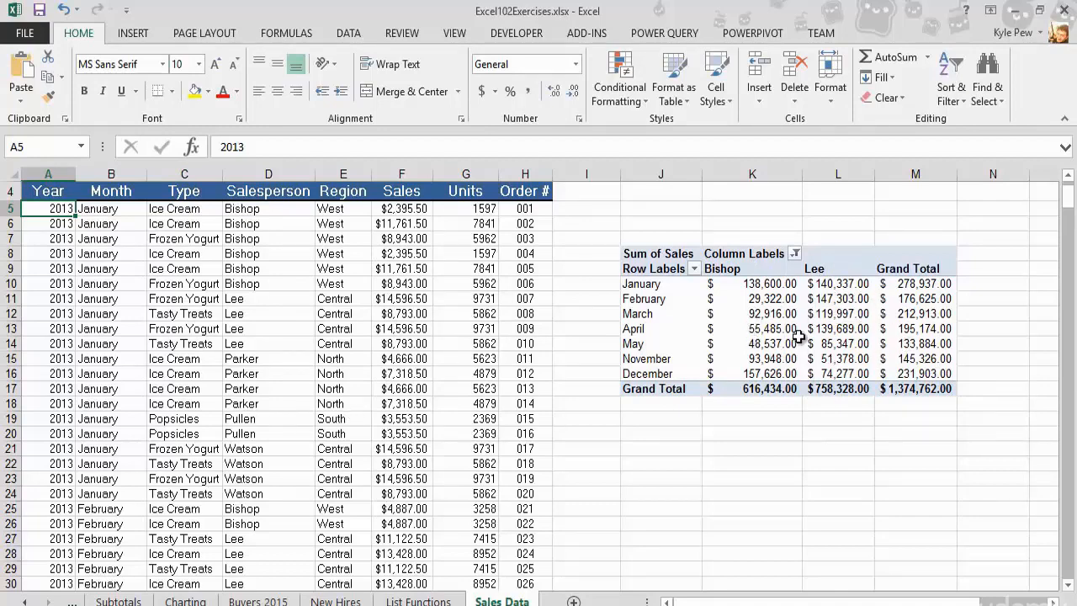
pyautogui.moveTo(797, 336)
pyautogui.click(657, 313)
pyautogui.click(710, 300)
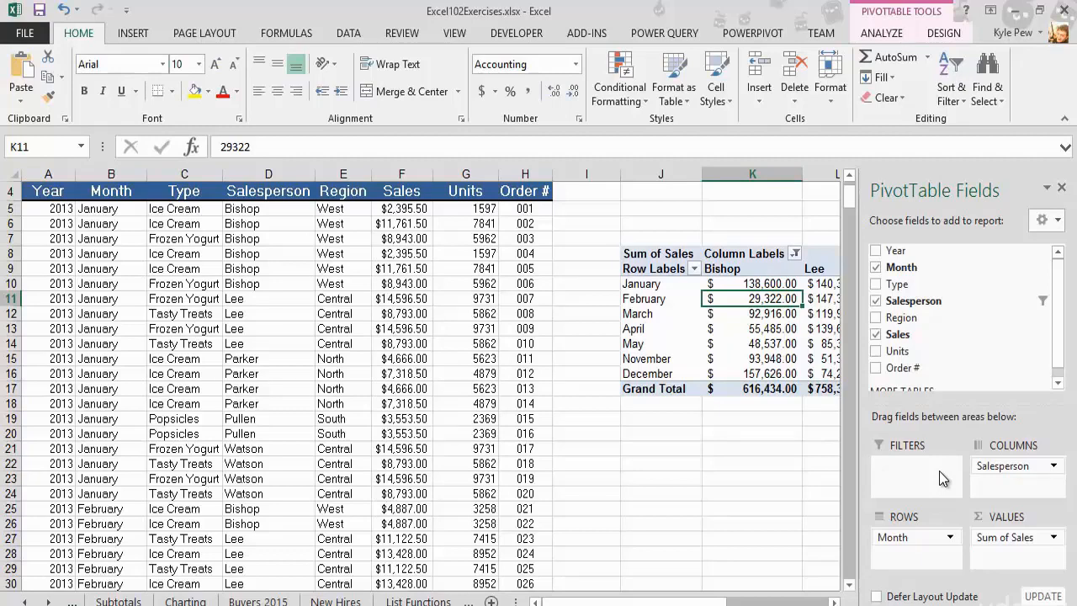
pyautogui.click(421, 464)
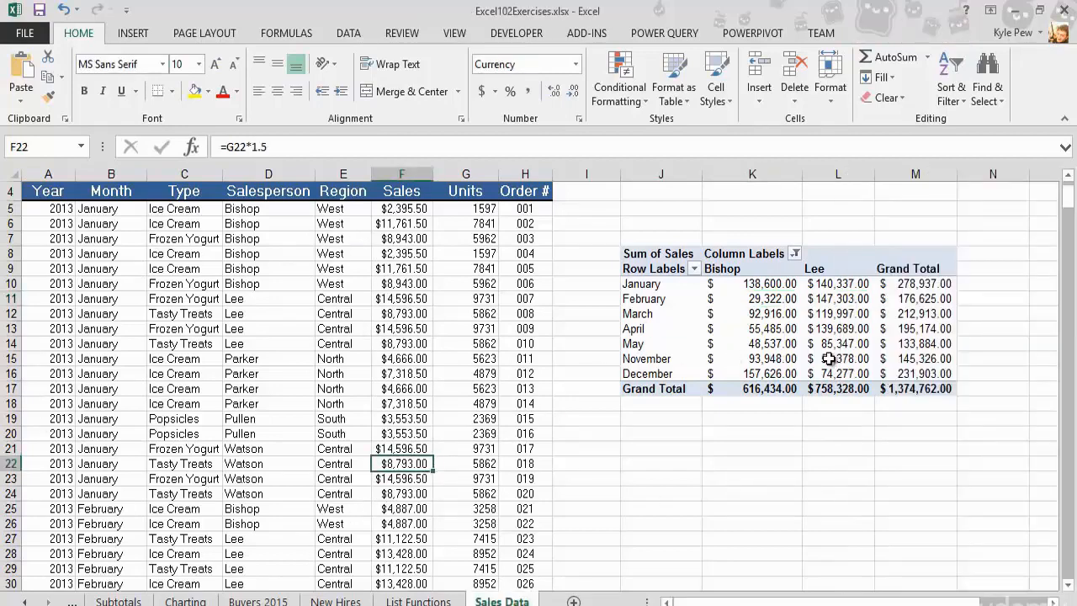
pyautogui.moveTo(759, 360)
pyautogui.moveTo(833, 345)
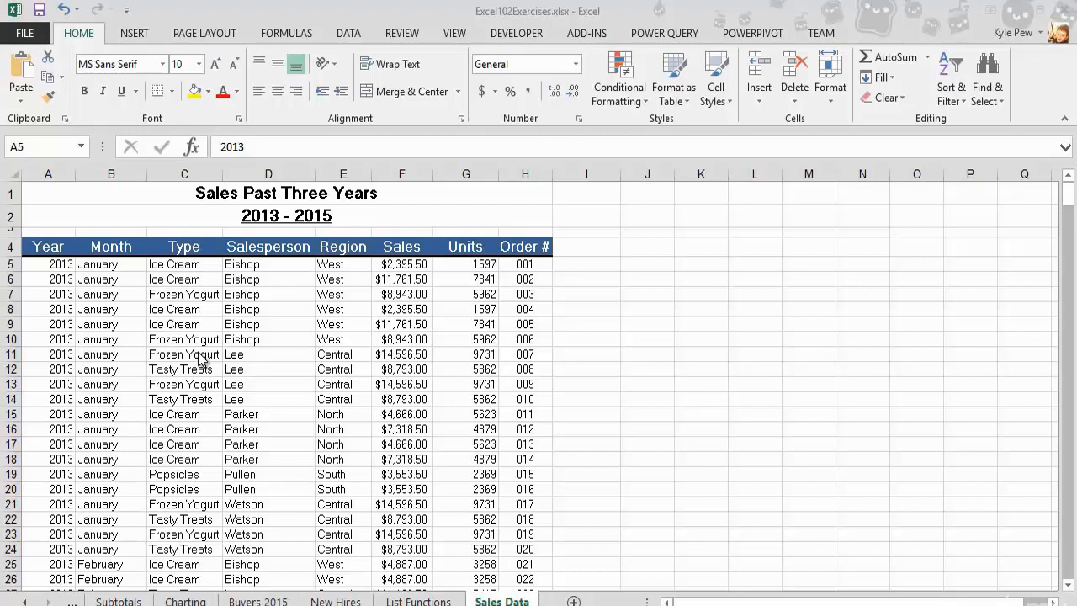
# Step: Create a PivotTable on a new worksheet from the sales data range A4:H448
pyautogui.click(267, 355)
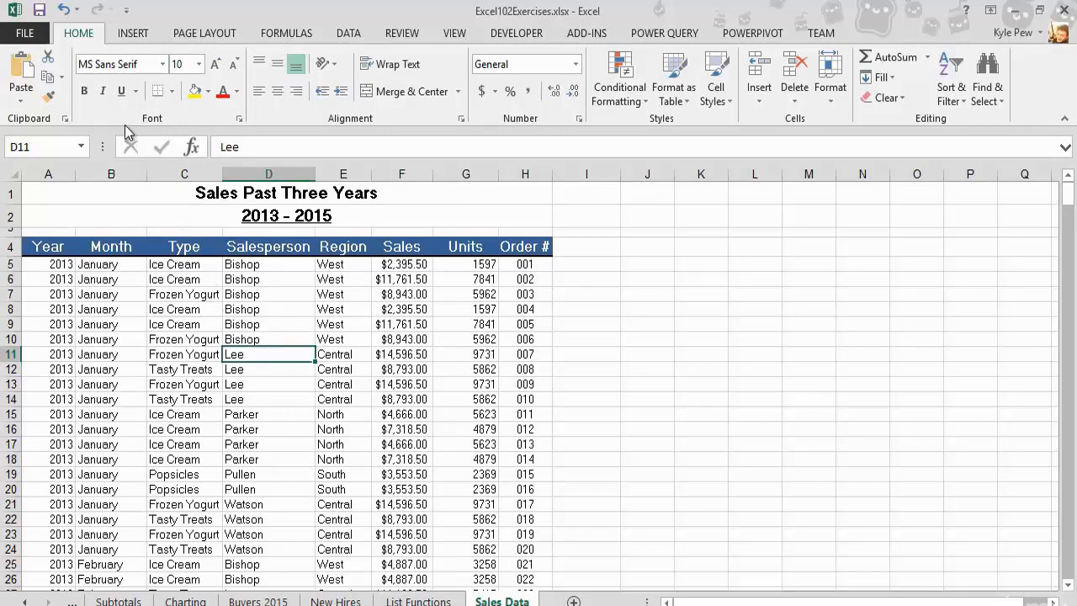
pyautogui.click(131, 34)
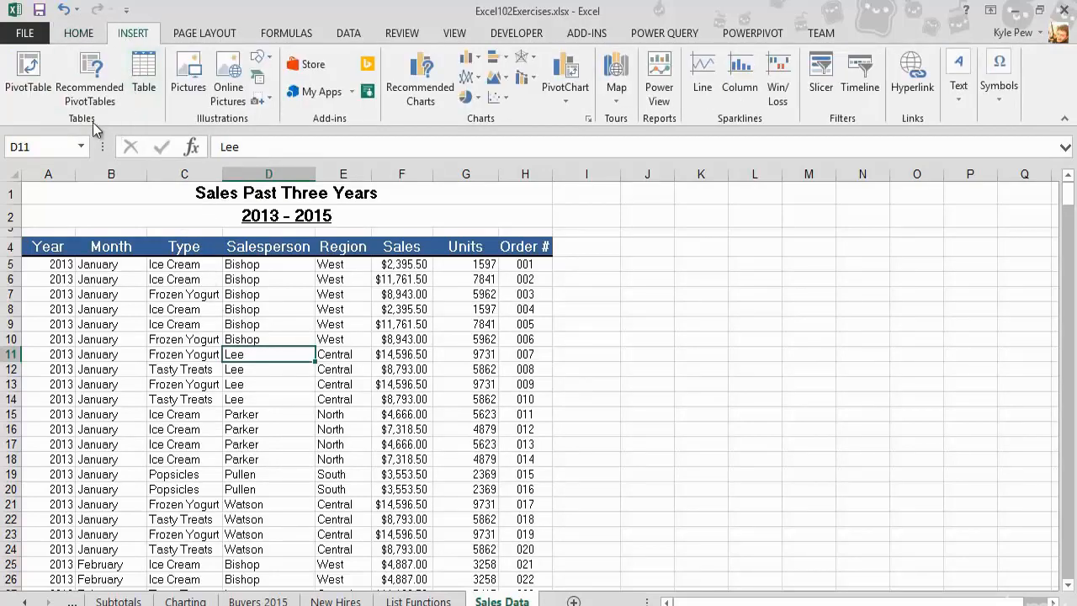
pyautogui.click(25, 82)
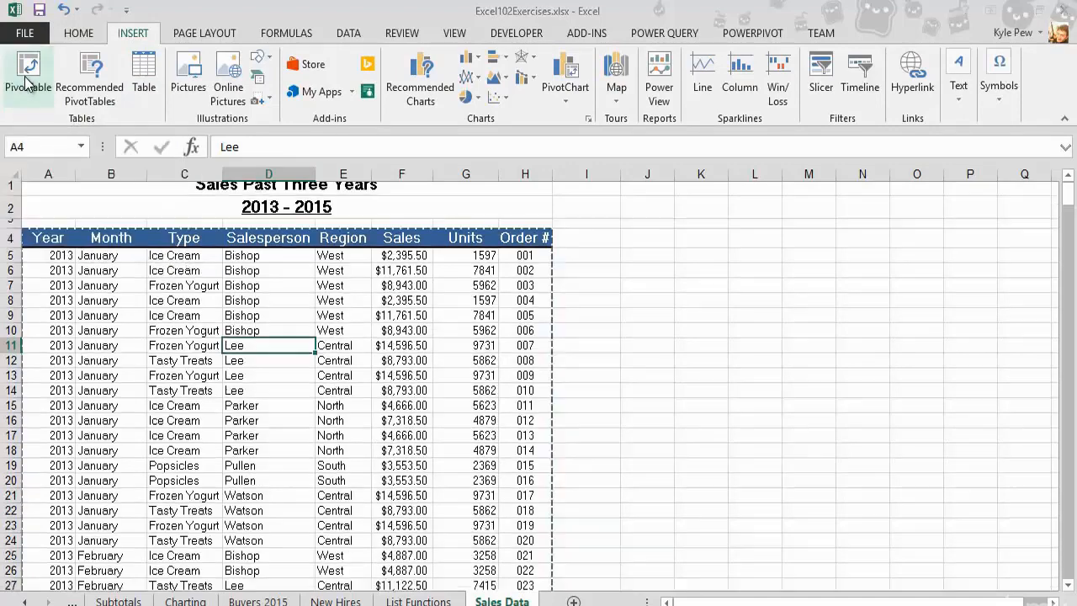
pyautogui.moveTo(250, 167); pyautogui.dragTo(252, 188)
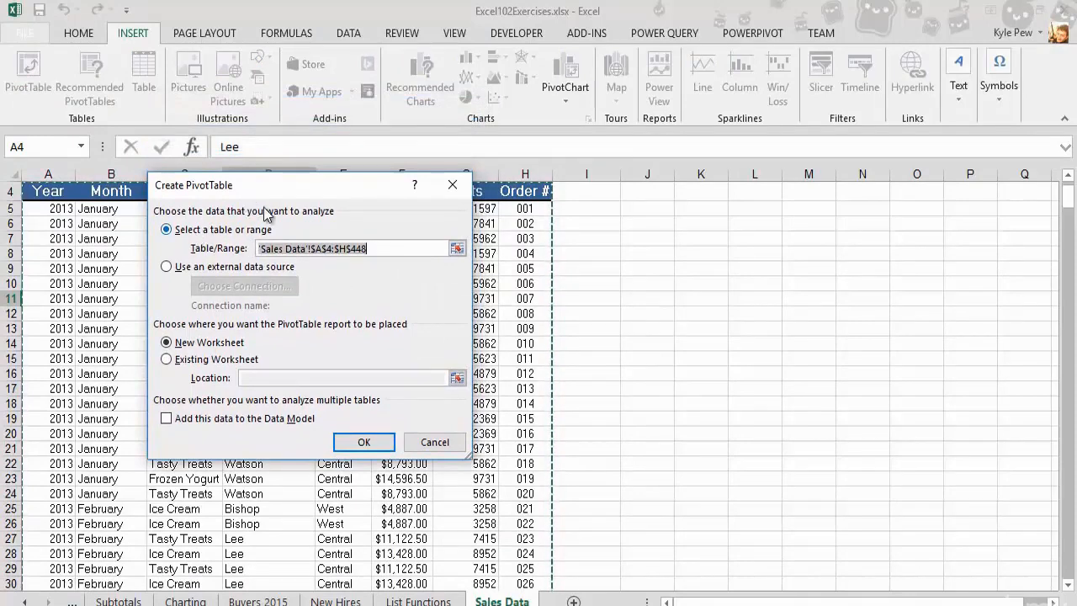
pyautogui.moveTo(268, 192); pyautogui.dragTo(686, 226)
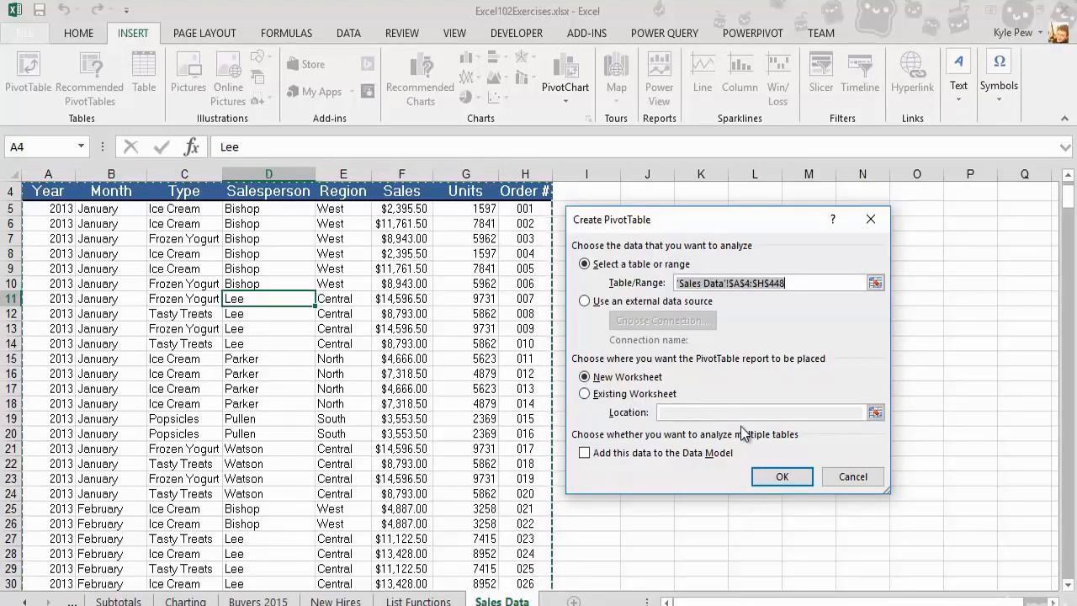
pyautogui.click(776, 477)
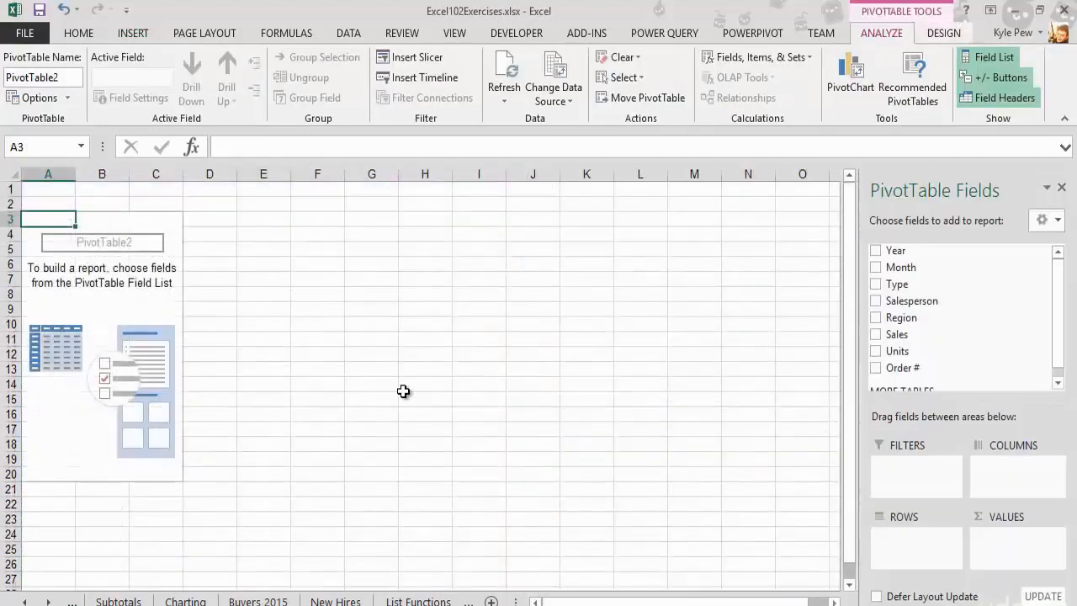
# Step: Rename the new worksheet as PivotTable
pyautogui.click(48, 601)
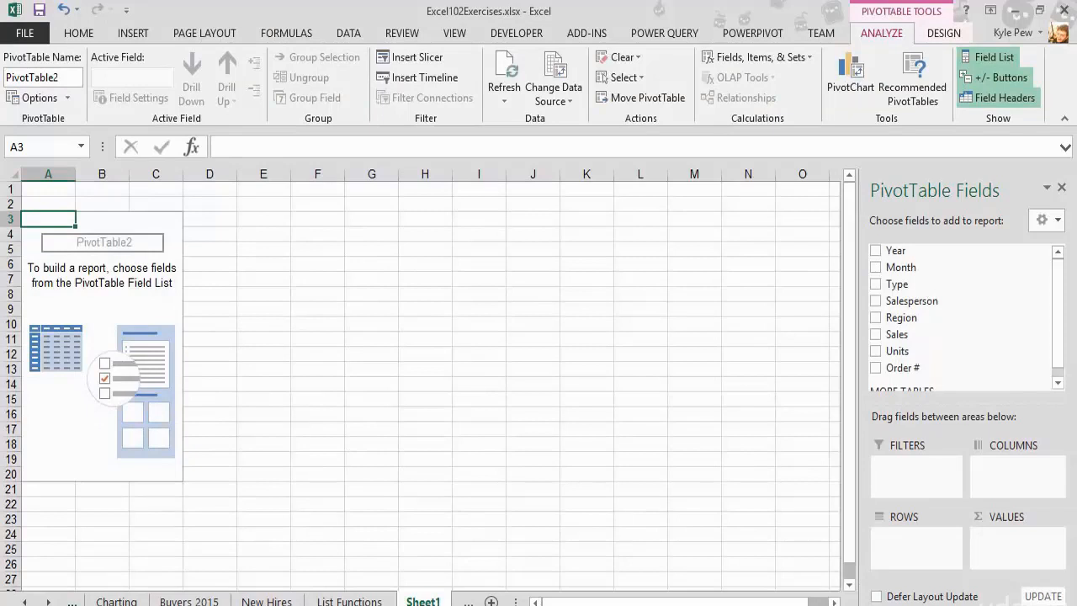
pyautogui.doubleClick(424, 602)
pyautogui.write('Pi')
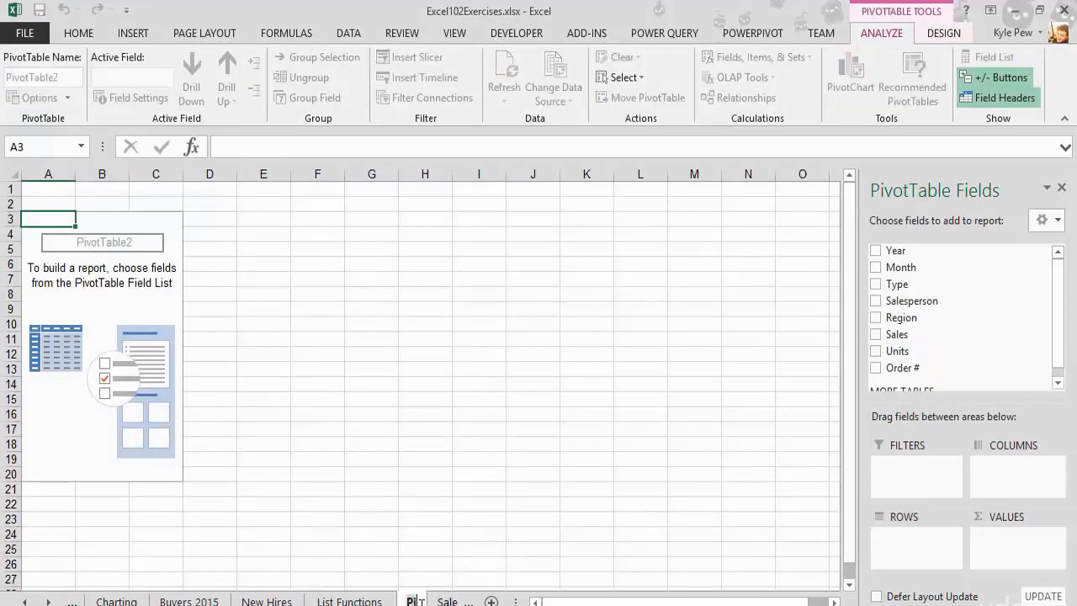
pyautogui.write('votTable')
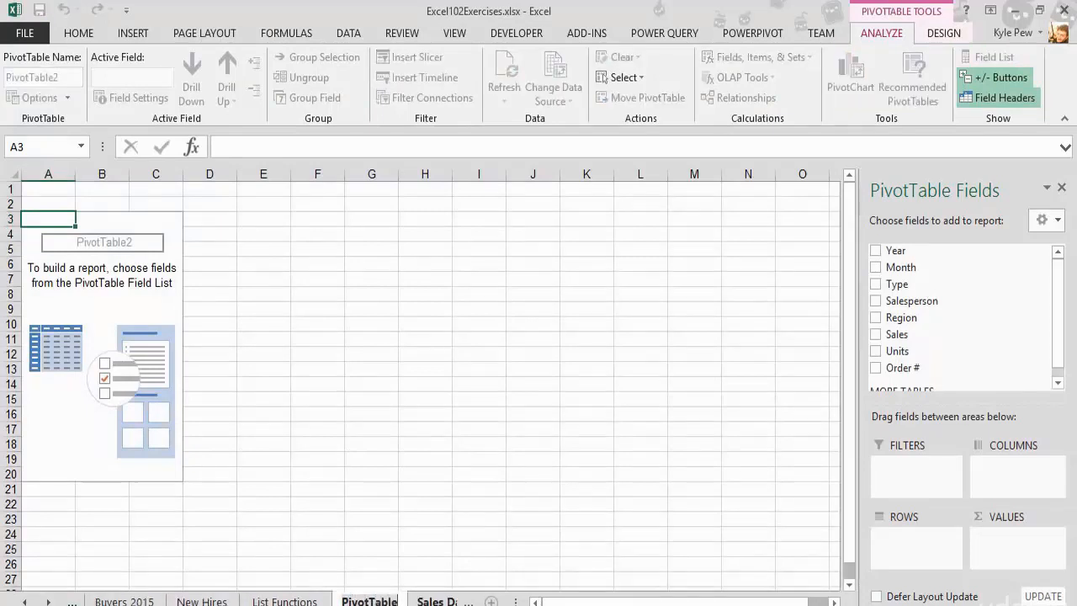
pyautogui.press('Return')
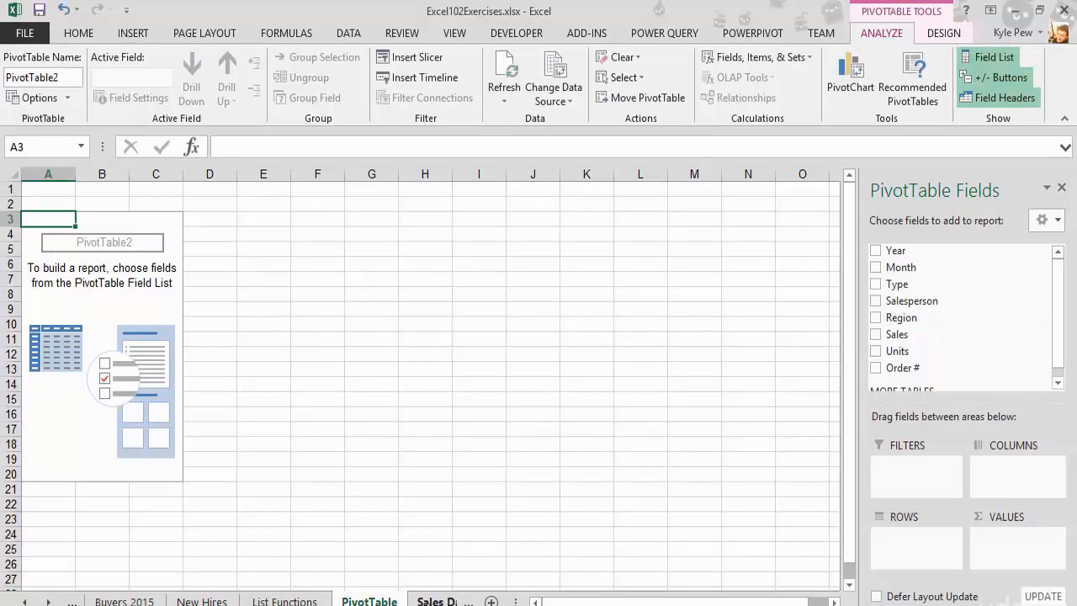
# Step: Review the source data and the empty PivotTable, checking how the field list responds to selecting inside and outside the report area
pyautogui.hotkey('ctrl', 'pagedown')
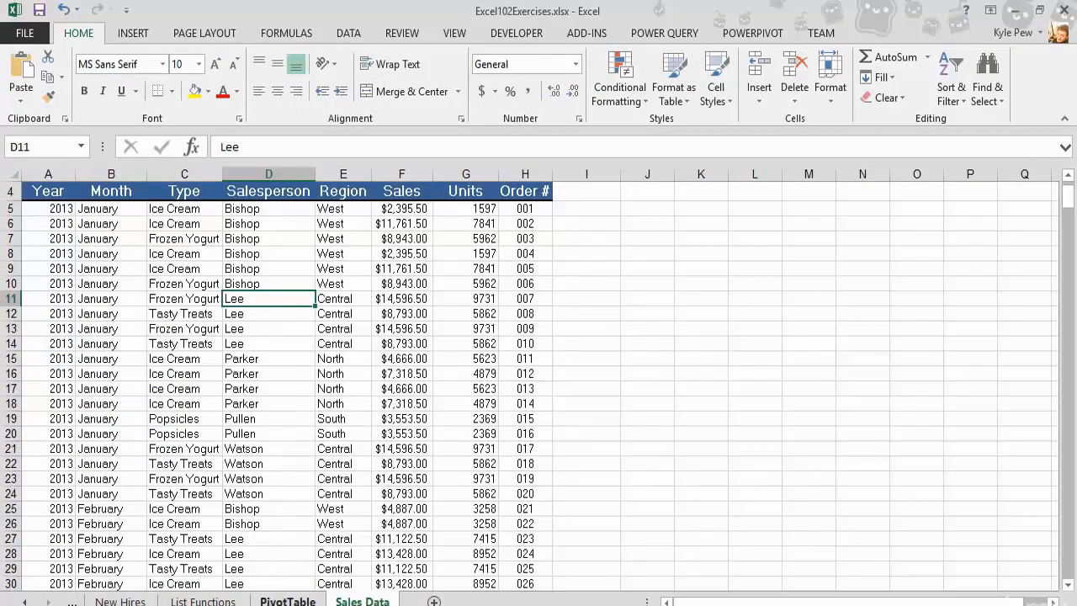
pyautogui.click(287, 601)
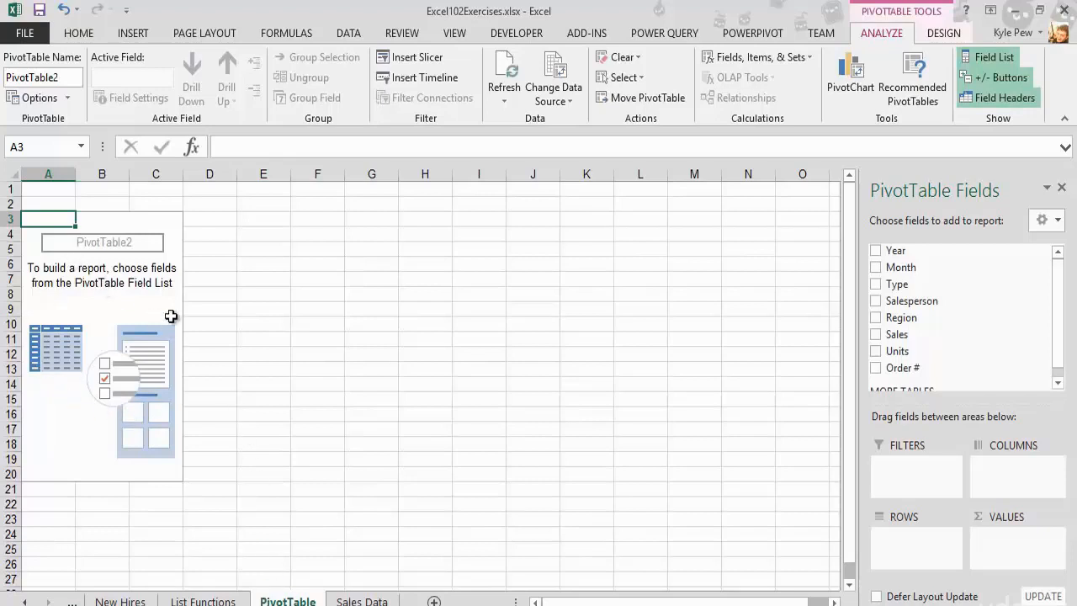
pyautogui.click(69, 290)
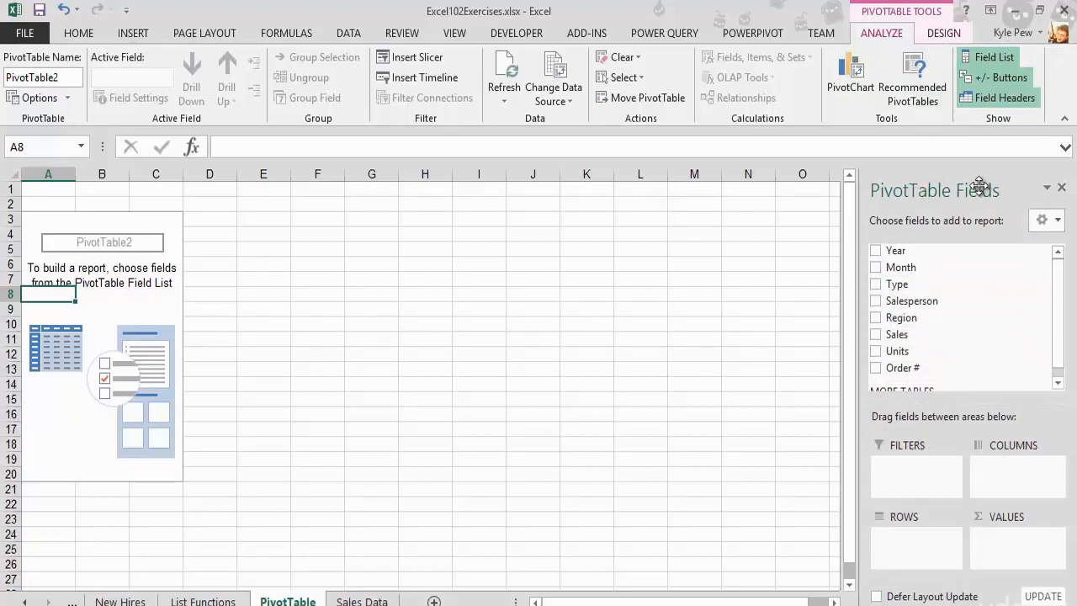
pyautogui.click(466, 337)
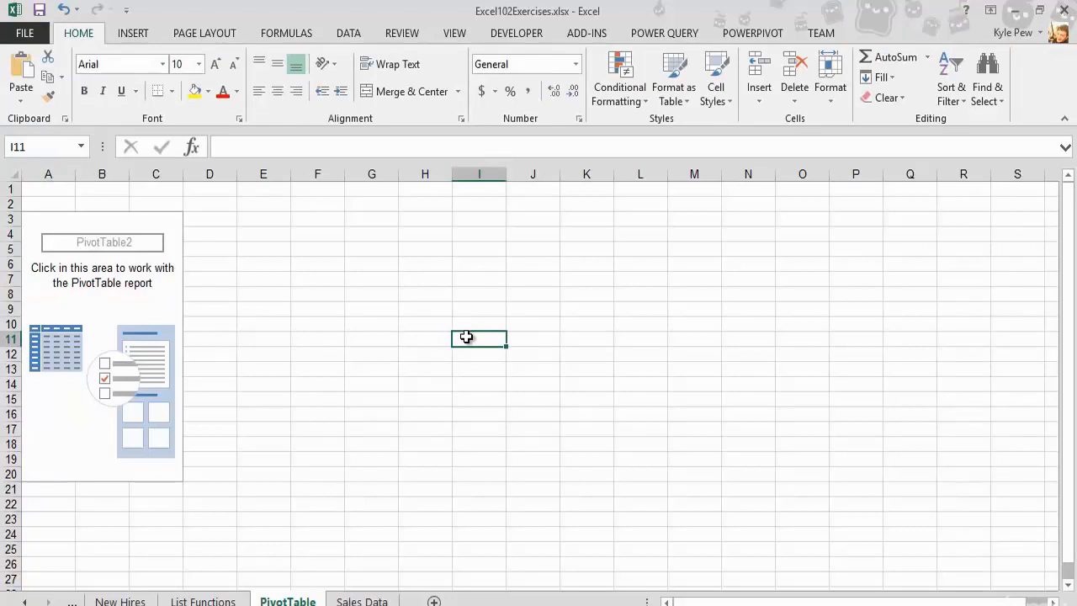
pyautogui.click(113, 302)
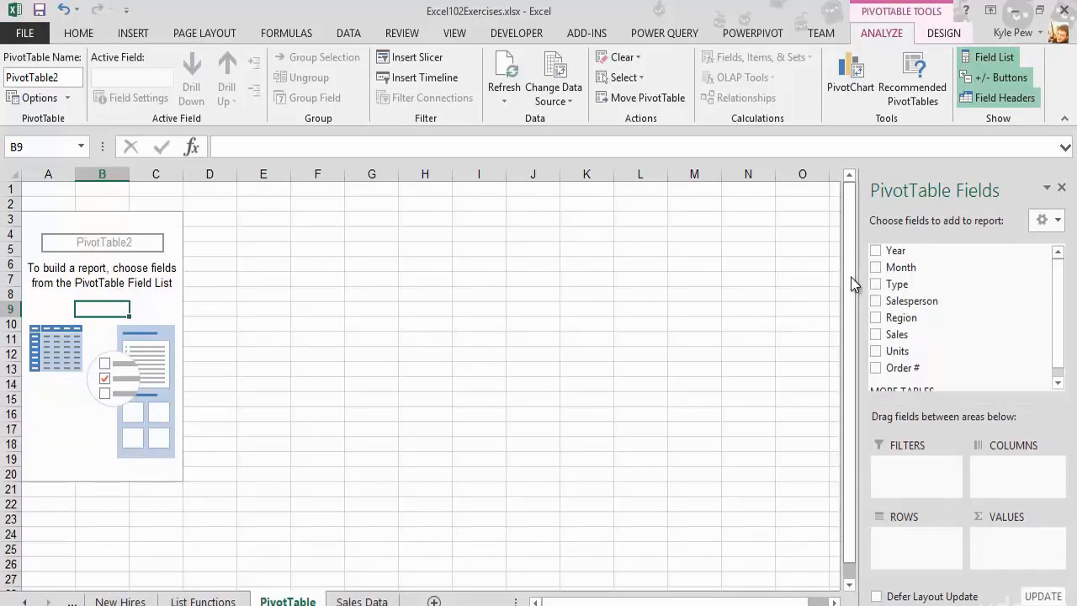
# Step: Widen the PivotTable Fields pane and compare its field names with the column headings on the Sales Data sheet
pyautogui.moveTo(861, 267); pyautogui.dragTo(809, 246)
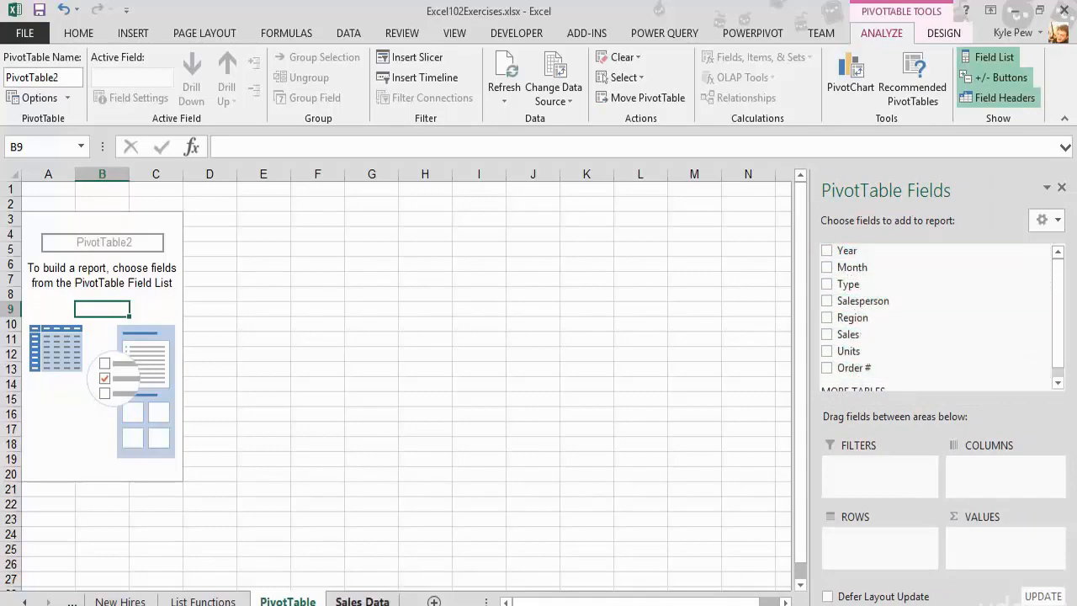
pyautogui.click(362, 600)
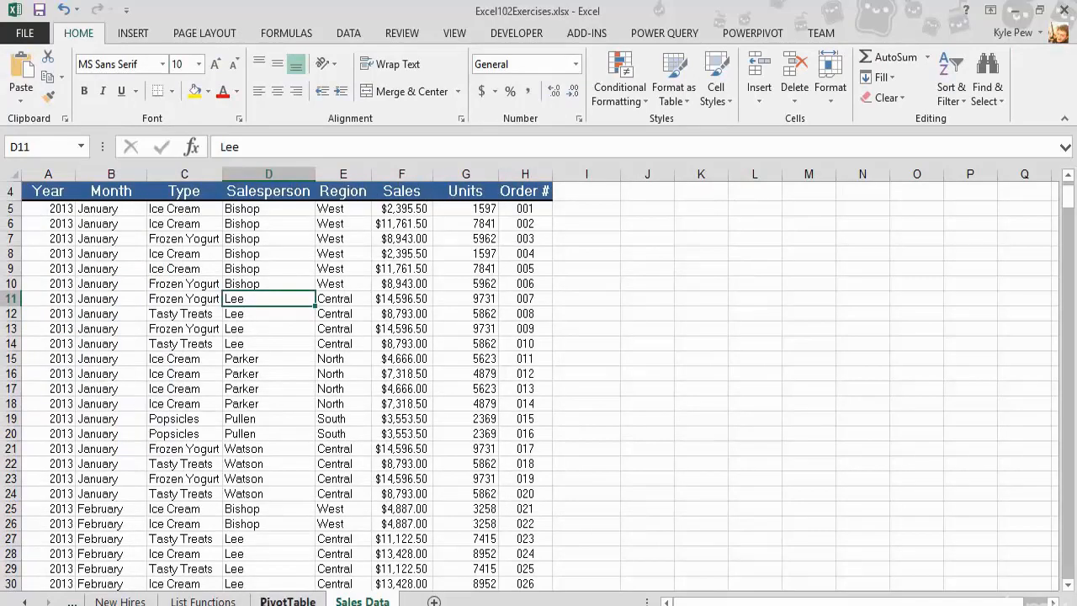
pyautogui.click(287, 600)
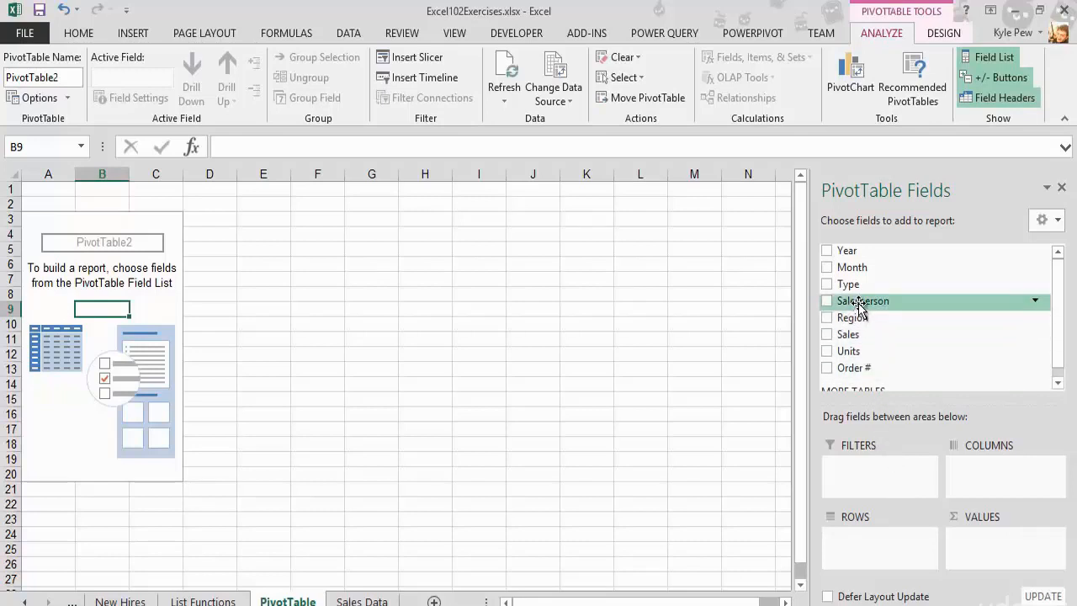
# Step: Place Salesperson in the PivotTable's rows and sum Sales as its values
pyautogui.moveTo(860, 308); pyautogui.dragTo(864, 545)
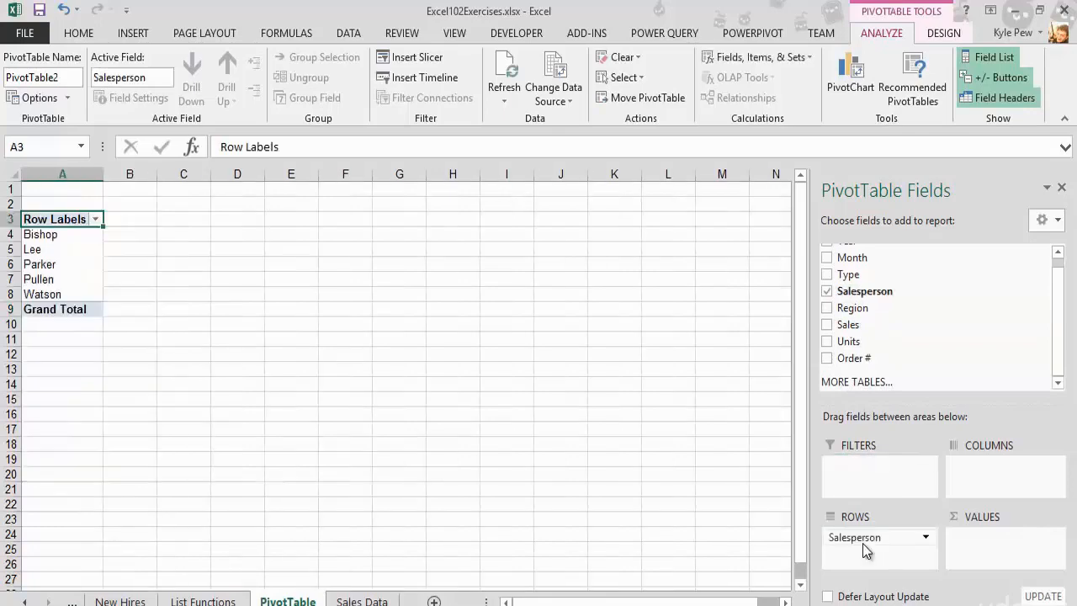
pyautogui.scroll(1, 46, 251)
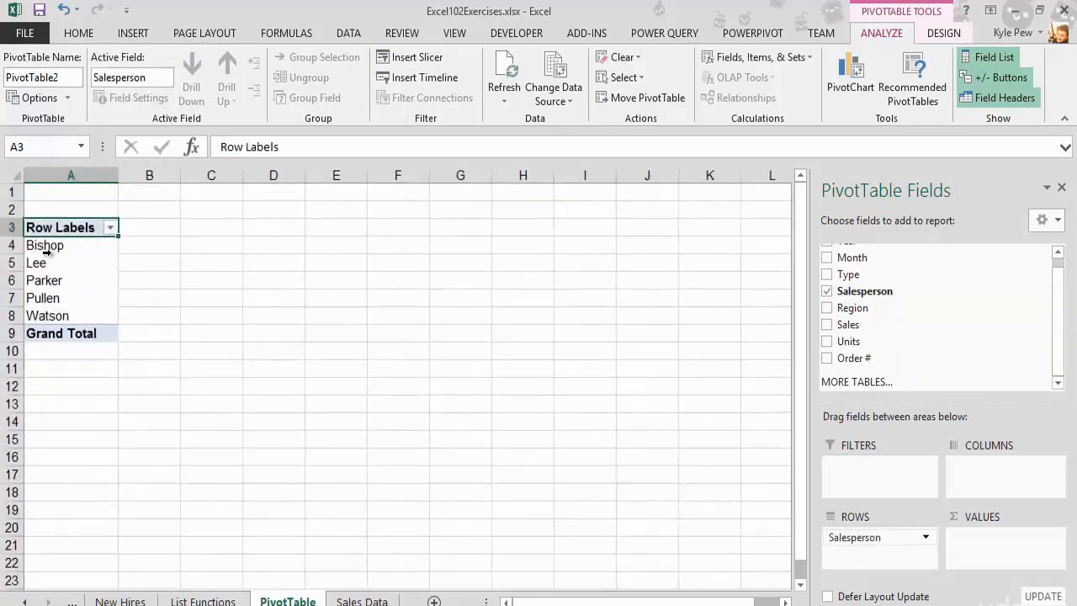
pyautogui.scroll(2, 46, 251)
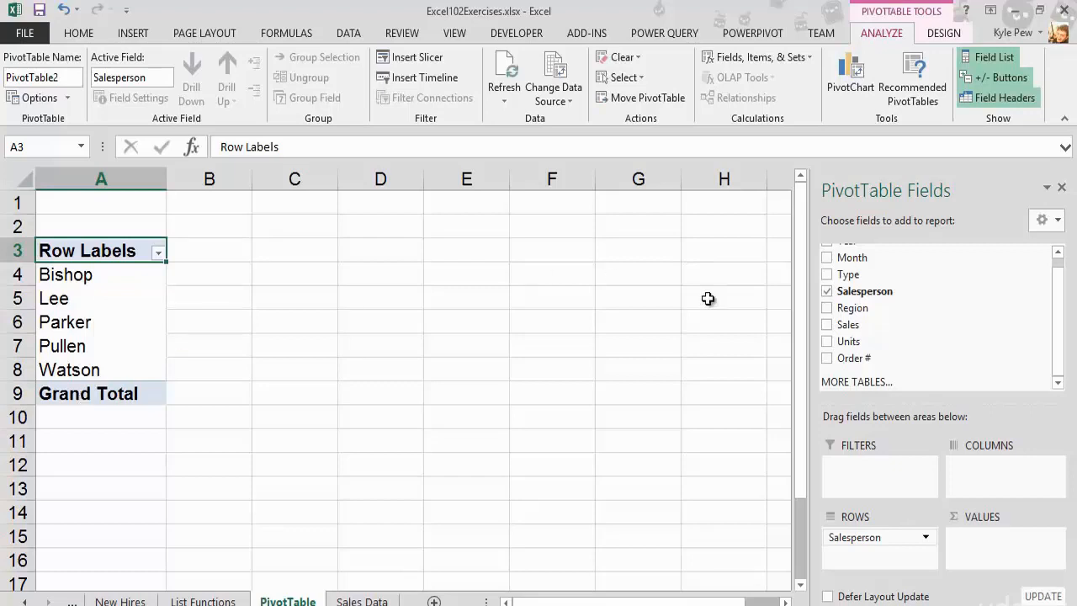
pyautogui.moveTo(852, 329); pyautogui.dragTo(966, 547)
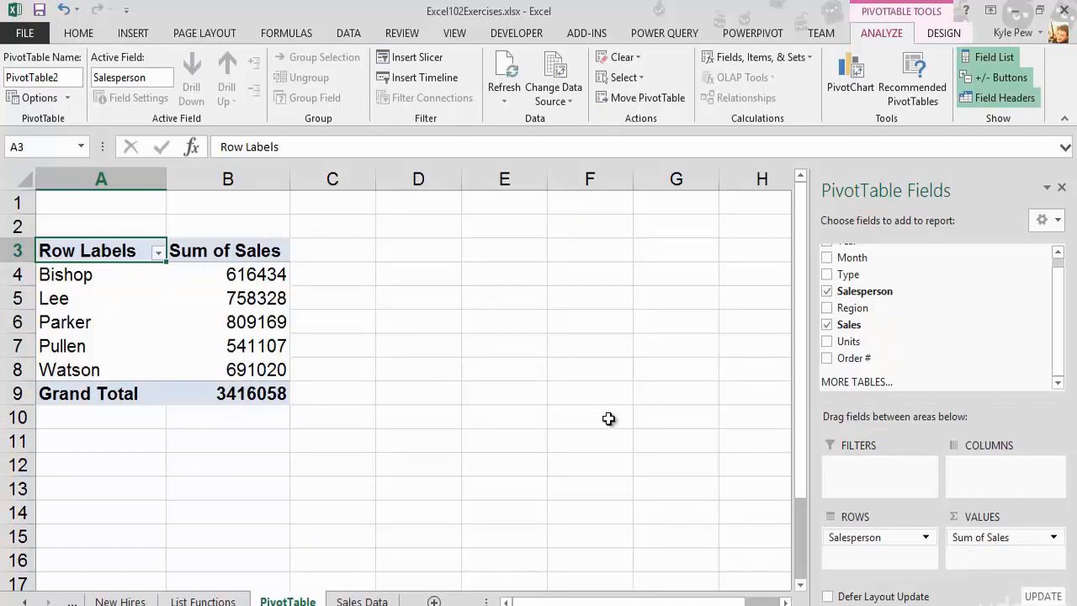
# Step: Replace Salesperson with Type in the PivotTable's rows and add Month as its columns
pyautogui.moveTo(852, 539); pyautogui.dragTo(944, 324)
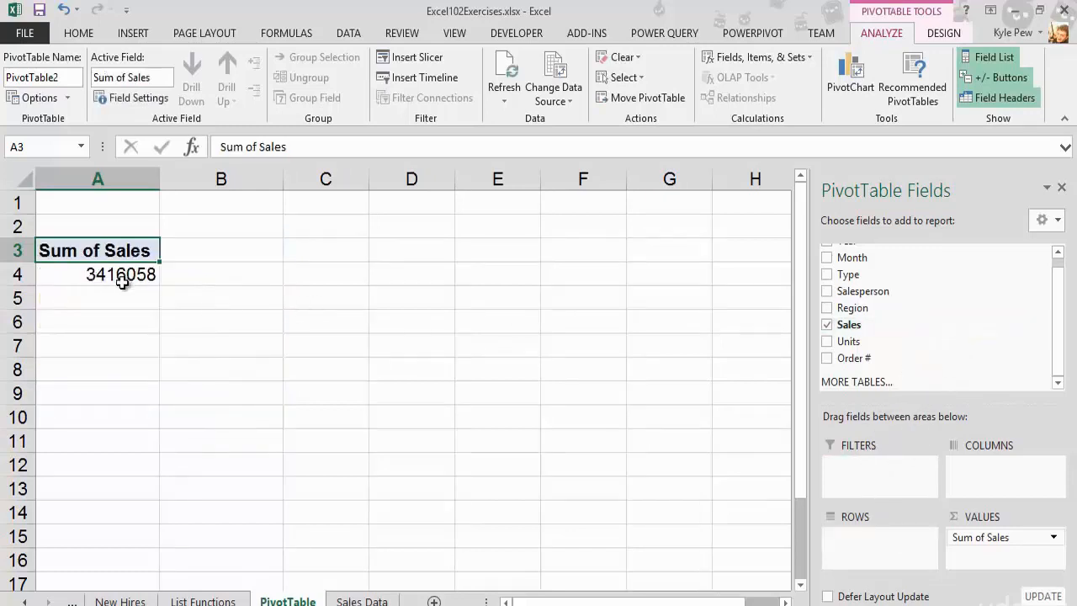
pyautogui.moveTo(113, 280)
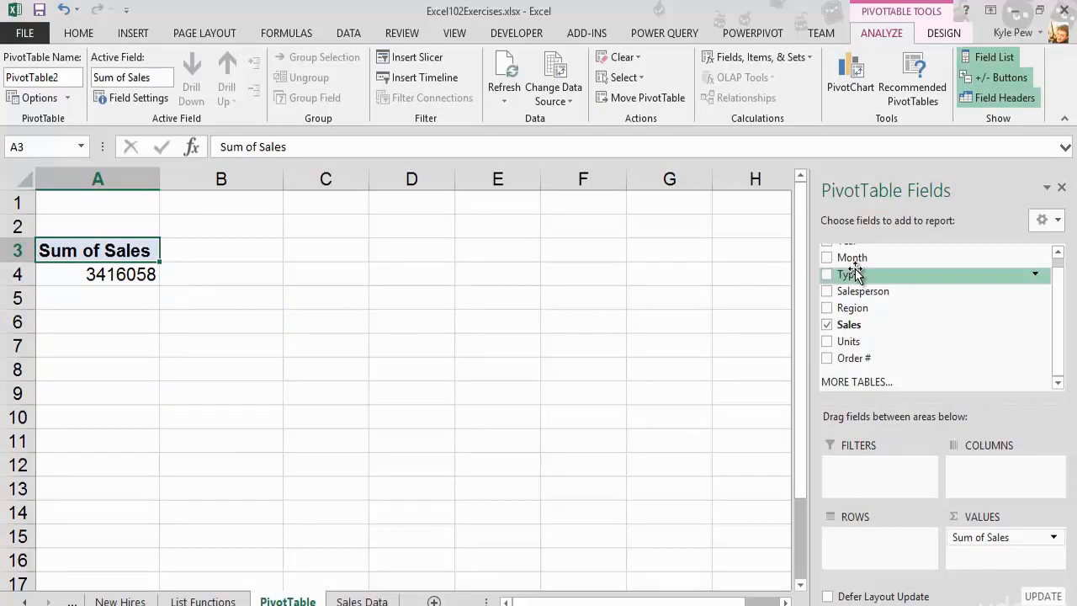
pyautogui.moveTo(850, 276); pyautogui.dragTo(861, 540)
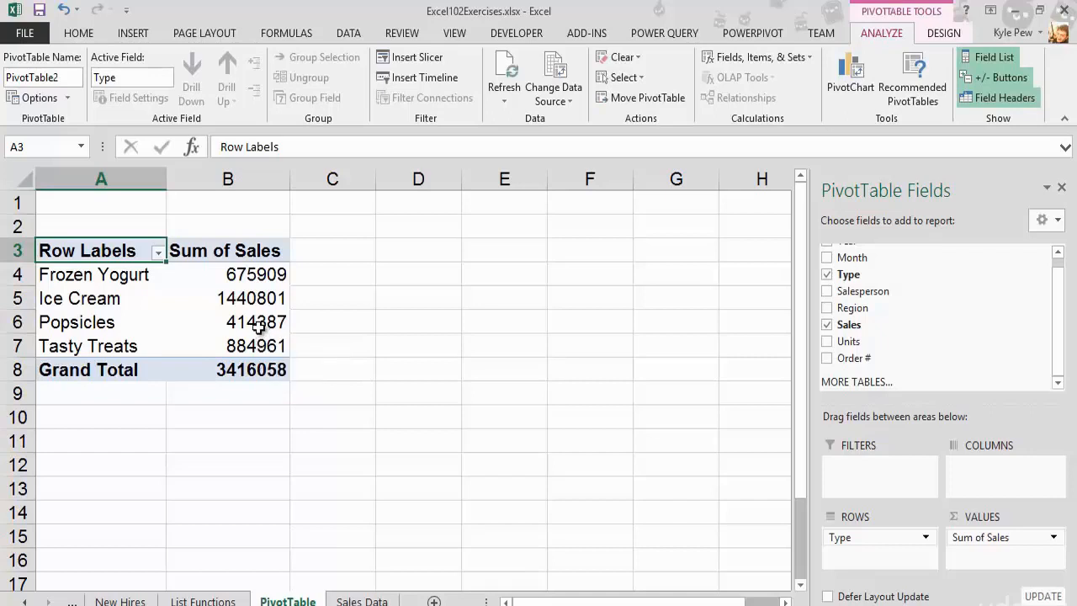
pyautogui.moveTo(852, 261); pyautogui.dragTo(959, 473)
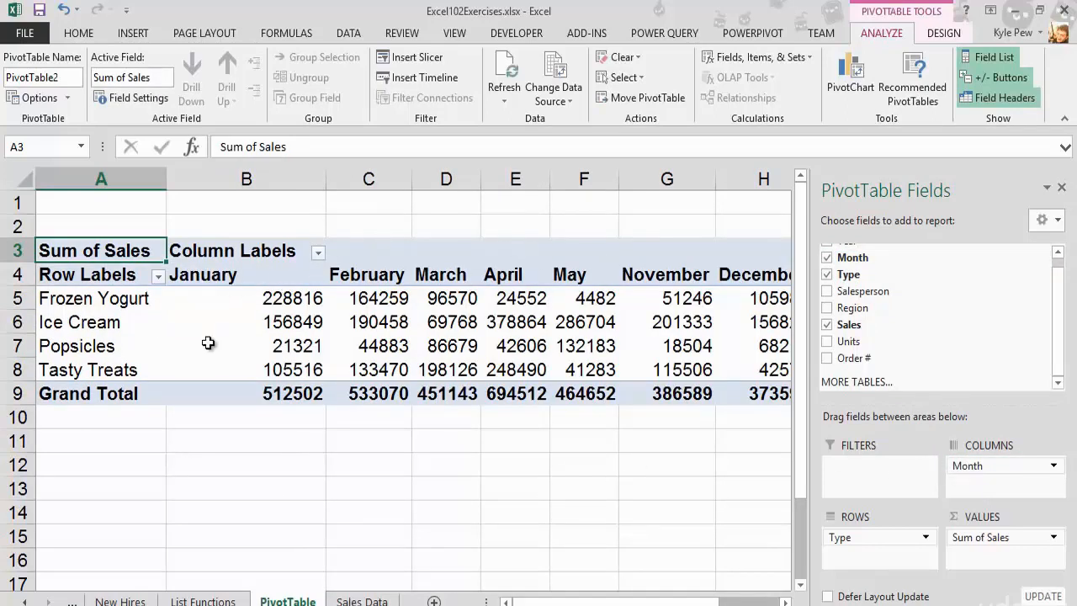
pyautogui.moveTo(626, 346)
# Step: Replace Sum of Sales in the PivotTable's values with a count of Type
pyautogui.click(134, 33)
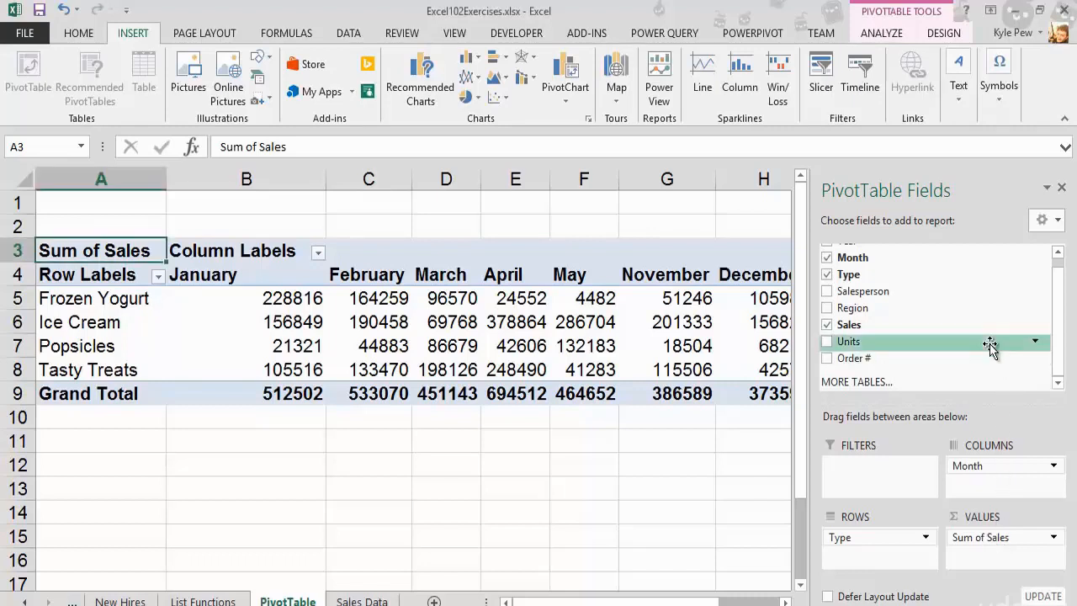
pyautogui.moveTo(984, 539); pyautogui.dragTo(1012, 371)
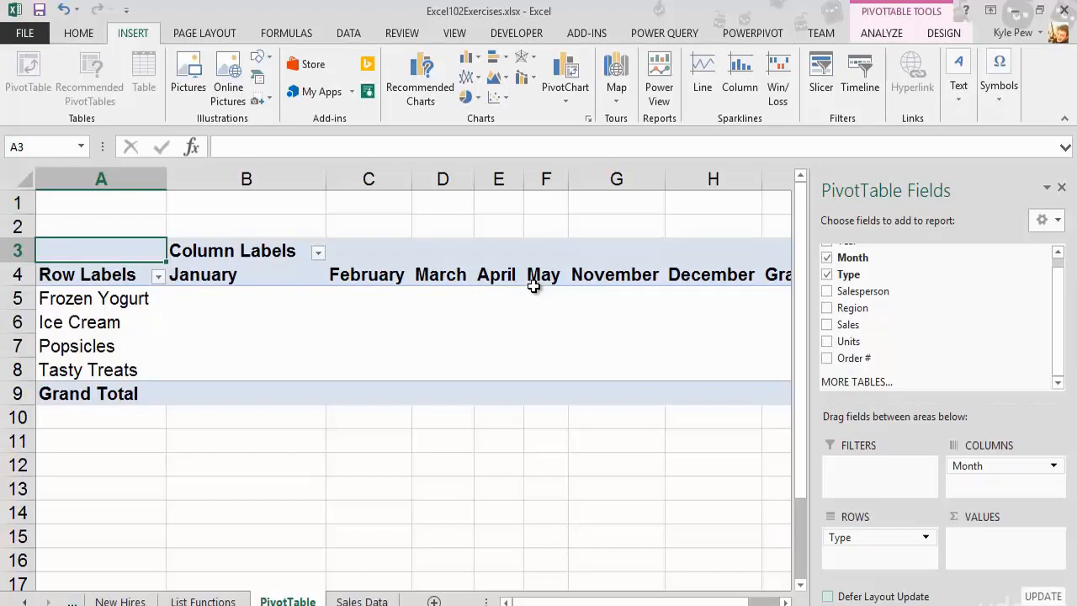
pyautogui.scroll(1, 937, 313)
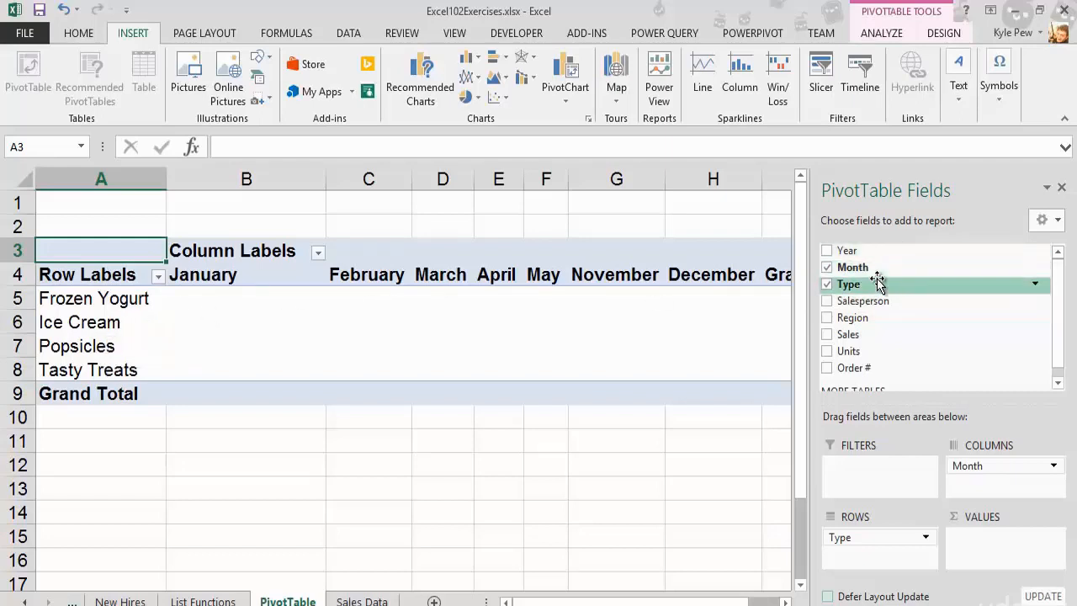
pyautogui.moveTo(877, 280); pyautogui.dragTo(973, 547)
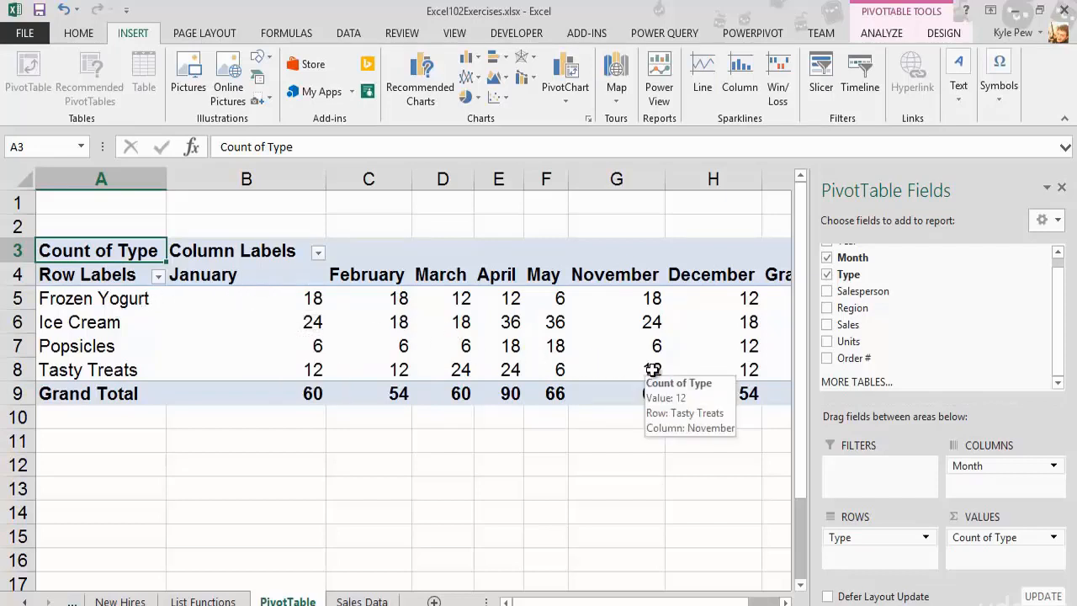
pyautogui.moveTo(226, 341)
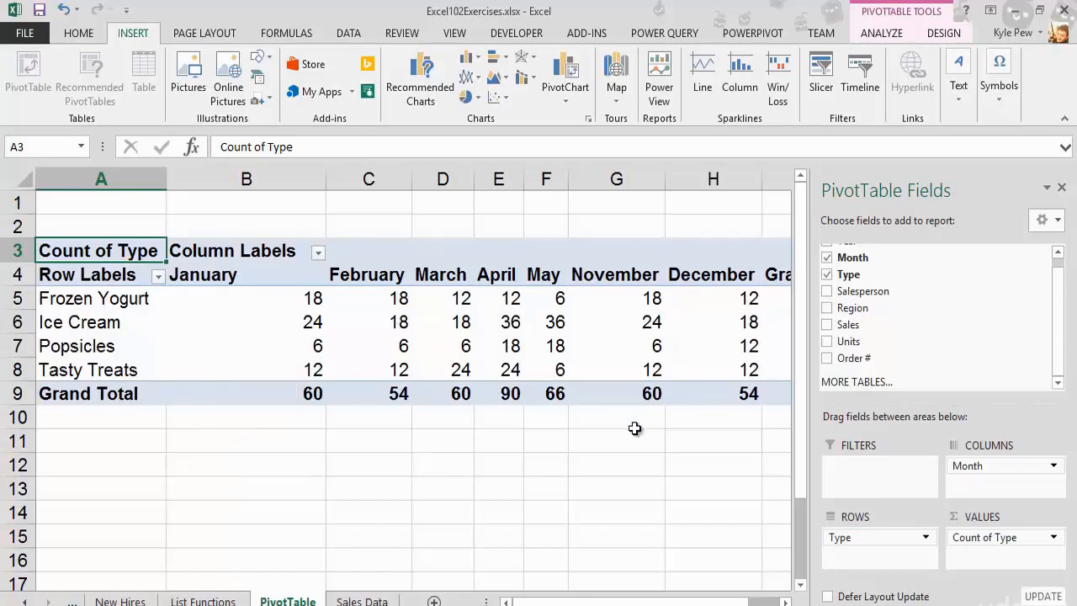
# Step: Remove Type from the PivotTable, move Month from columns to rows, and sum Sales as the values
pyautogui.moveTo(965, 543); pyautogui.dragTo(946, 353)
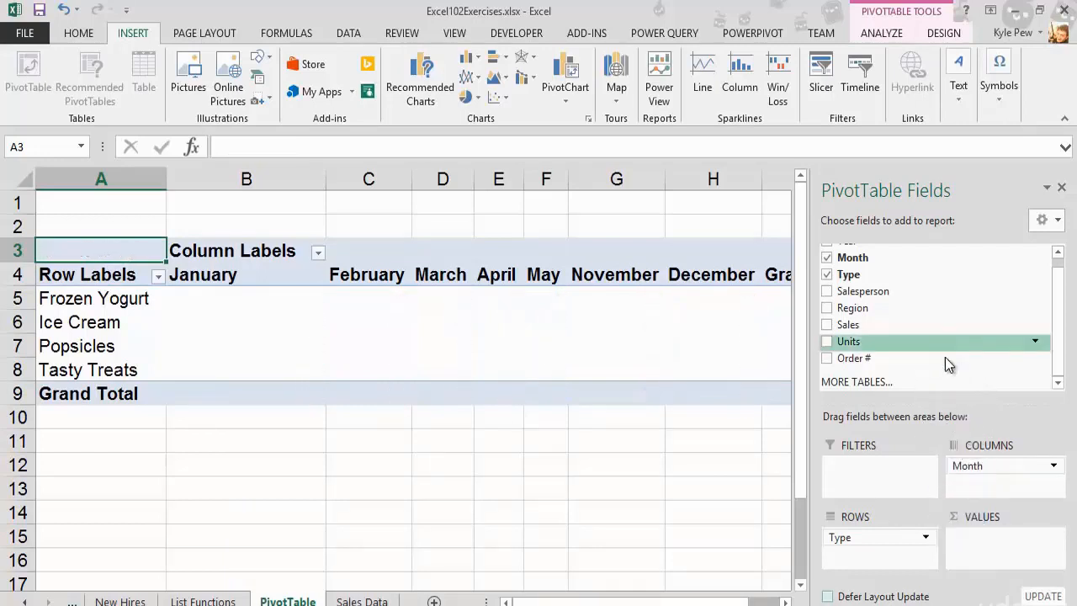
pyautogui.moveTo(969, 464); pyautogui.dragTo(964, 348)
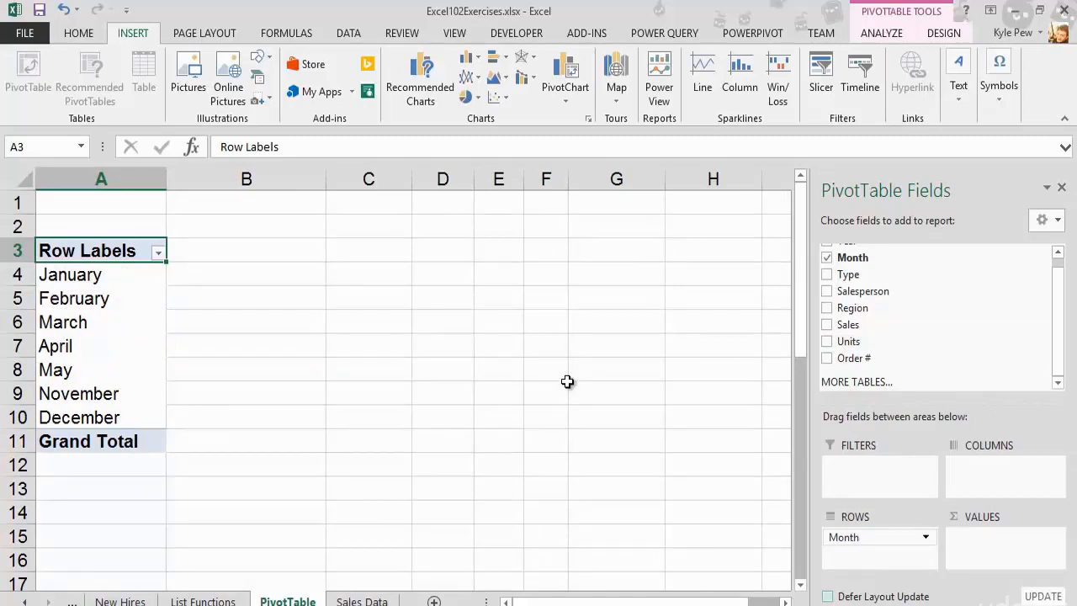
pyautogui.moveTo(871, 332); pyautogui.dragTo(981, 534)
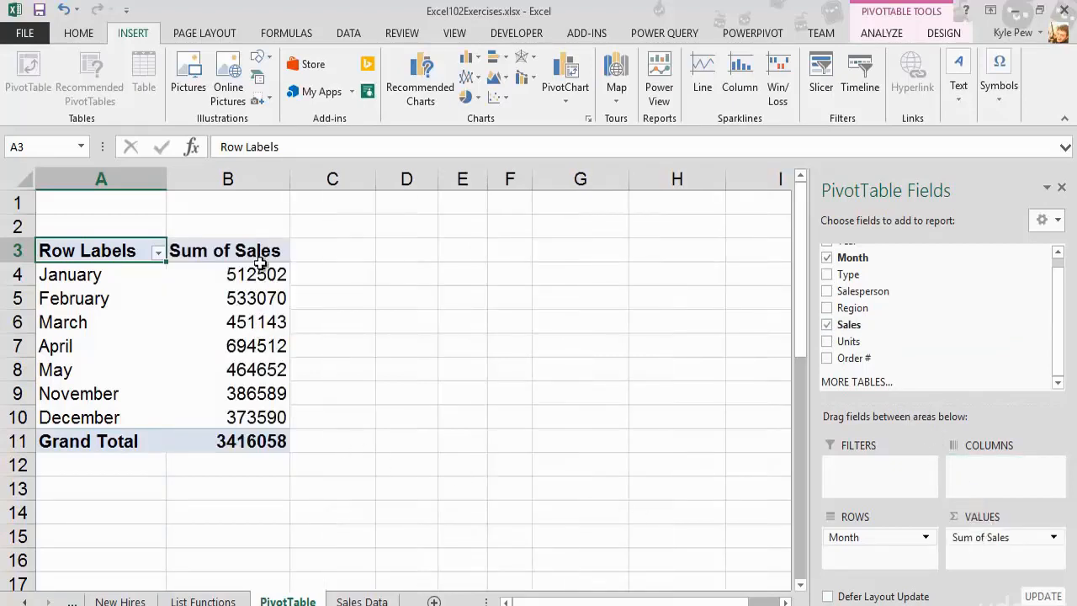
# Step: Summarize the Sales value field by Average instead of Sum
pyautogui.moveTo(244, 434)
pyautogui.click(1036, 540)
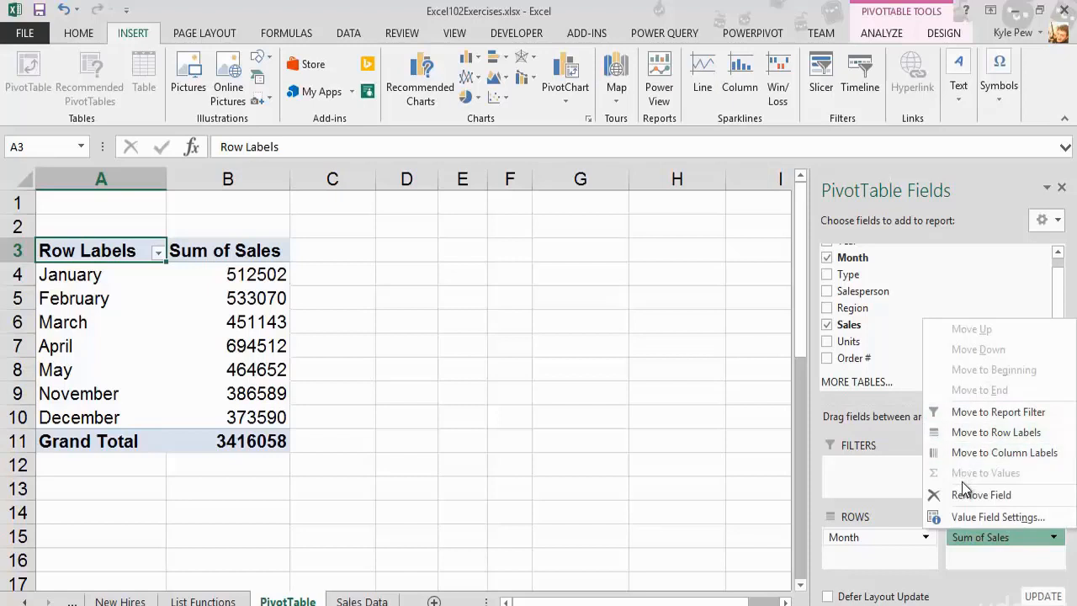
pyautogui.click(1027, 519)
pyautogui.moveTo(721, 231); pyautogui.dragTo(493, 213)
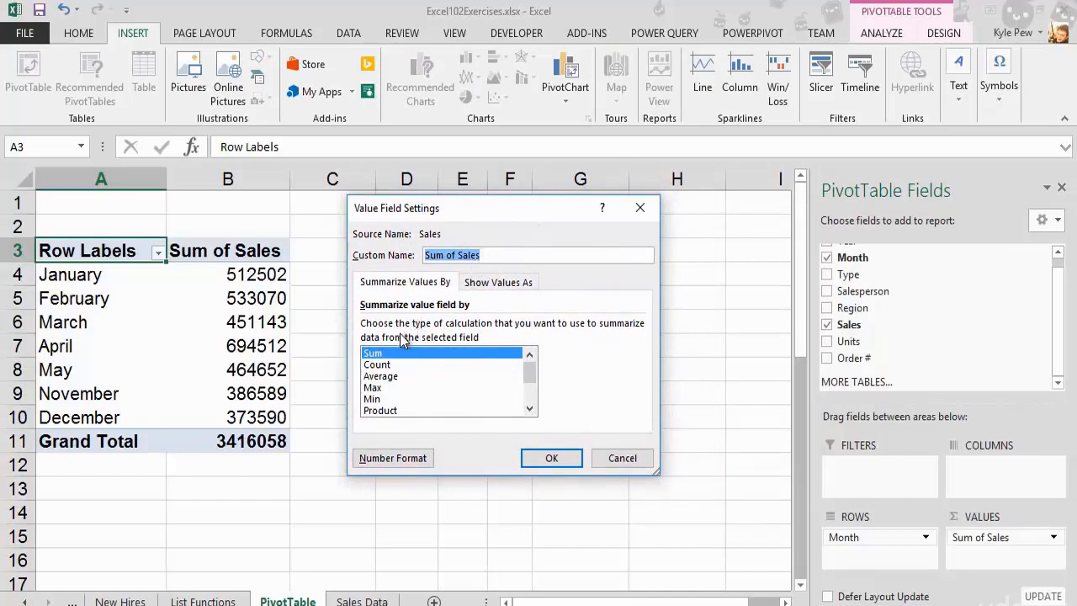
pyautogui.click(387, 377)
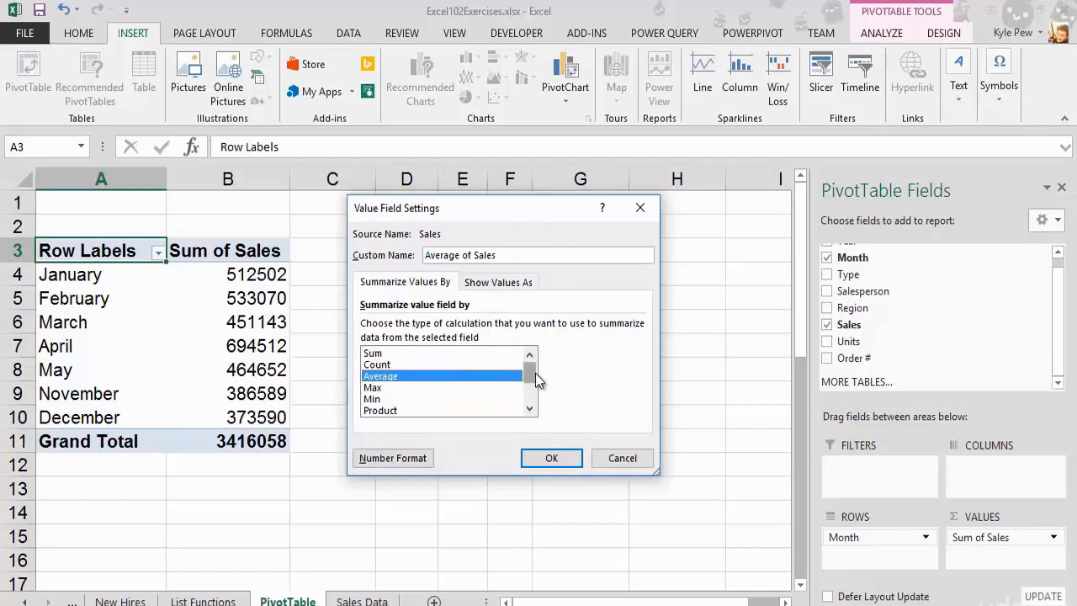
pyautogui.moveTo(536, 373)
pyautogui.mouseDown()
pyautogui.moveTo(535, 389)
pyautogui.moveTo(540, 359)
pyautogui.mouseUp()
pyautogui.click(549, 458)
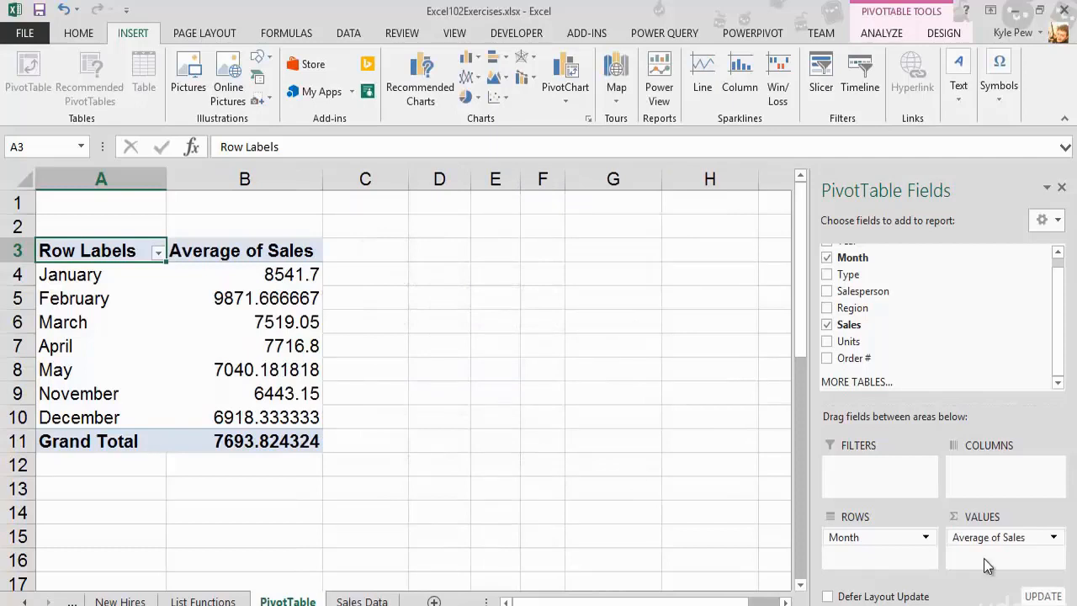
# Step: Add Sales a second time to the PivotTable's values, below Average of Sales
pyautogui.click(1025, 543)
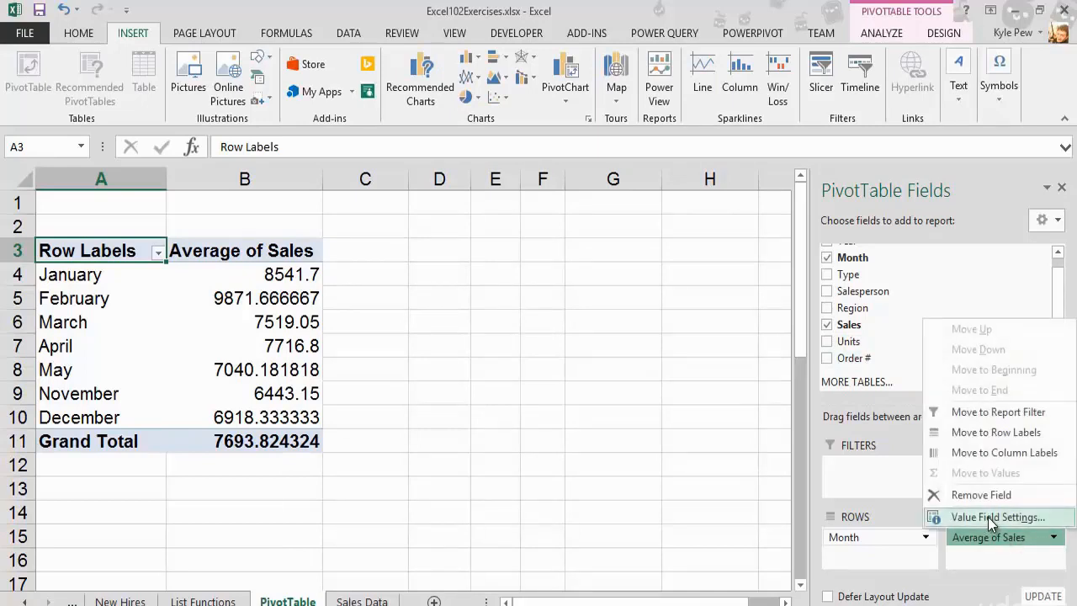
pyautogui.click(936, 215)
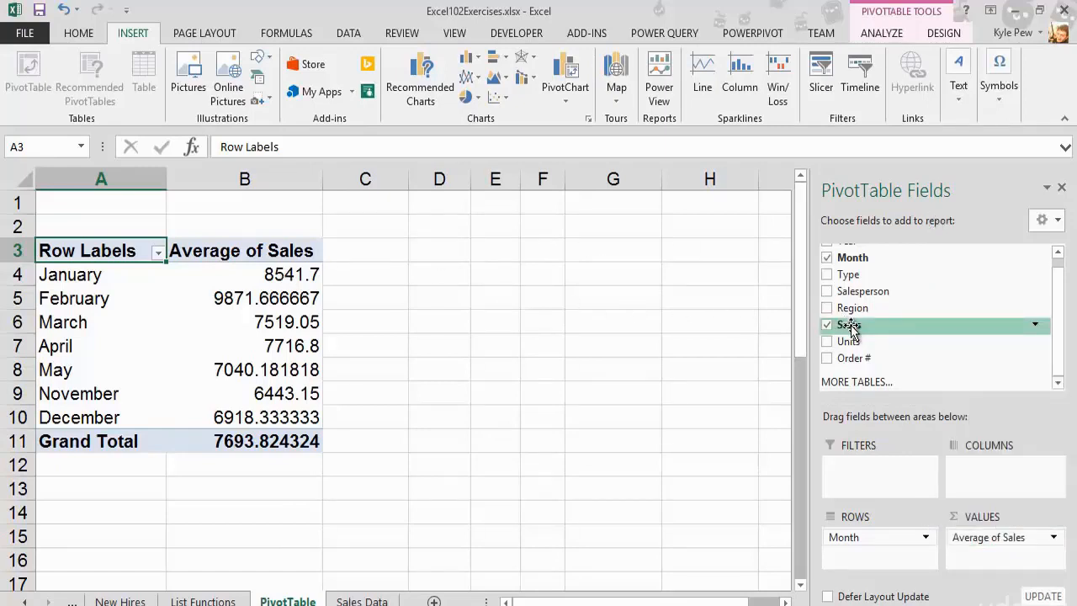
pyautogui.moveTo(851, 325); pyautogui.dragTo(951, 558)
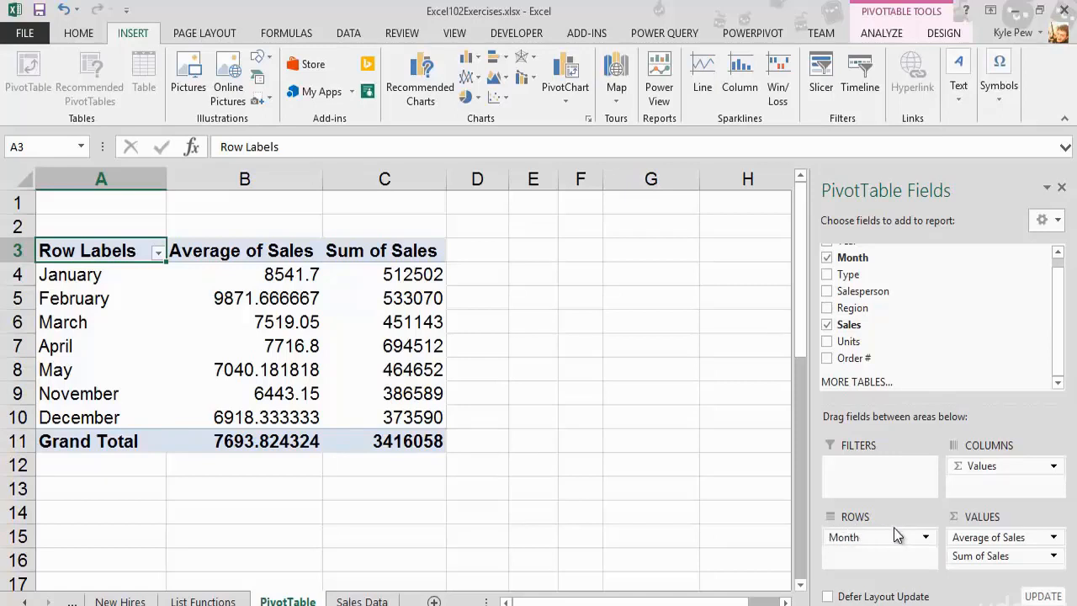
# Step: Show Sum of Sales as % Difference From, with Month as the base field and (previous) as the base item
pyautogui.click(1031, 554)
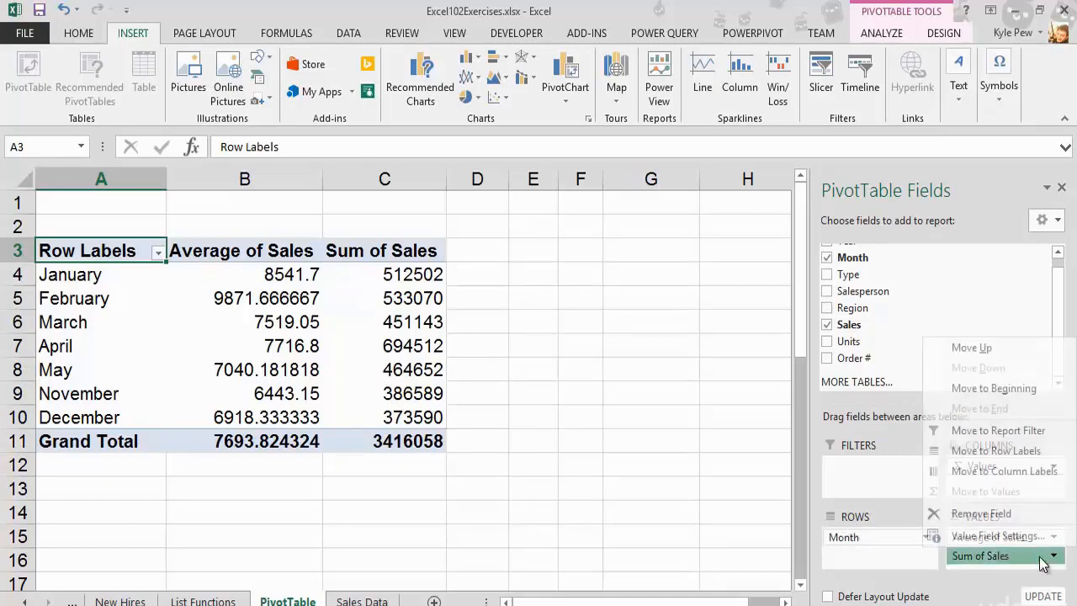
pyautogui.click(992, 536)
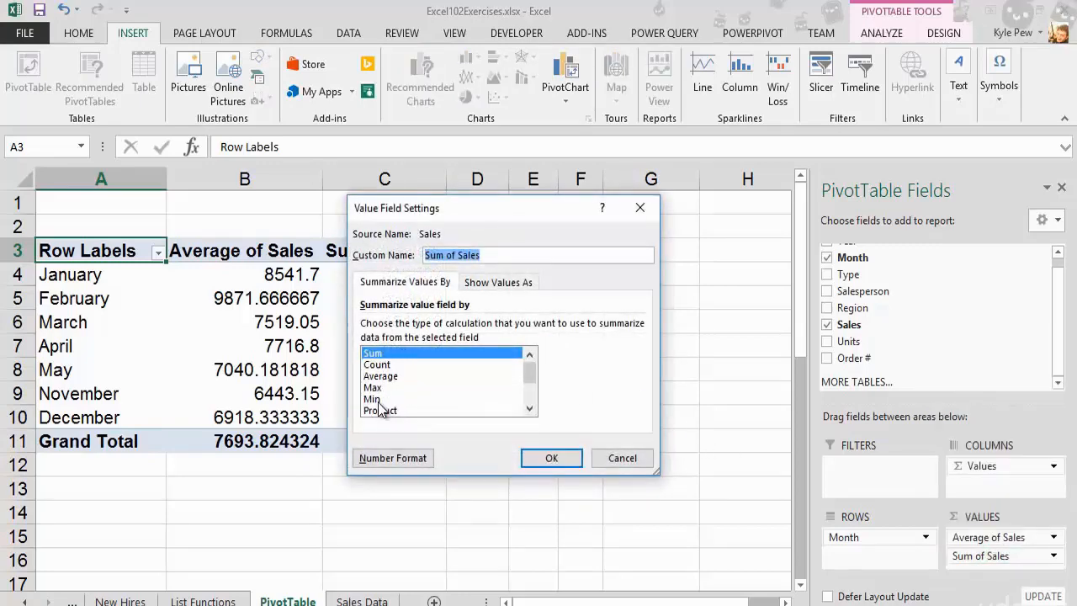
pyautogui.click(500, 283)
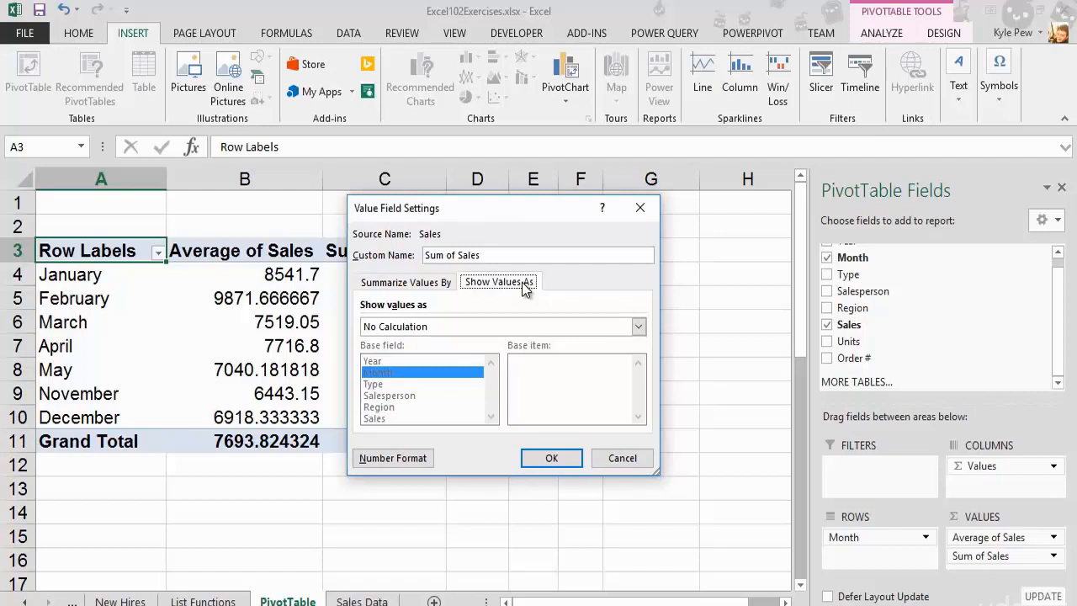
pyautogui.click(449, 328)
pyautogui.scroll(-4, 449, 352)
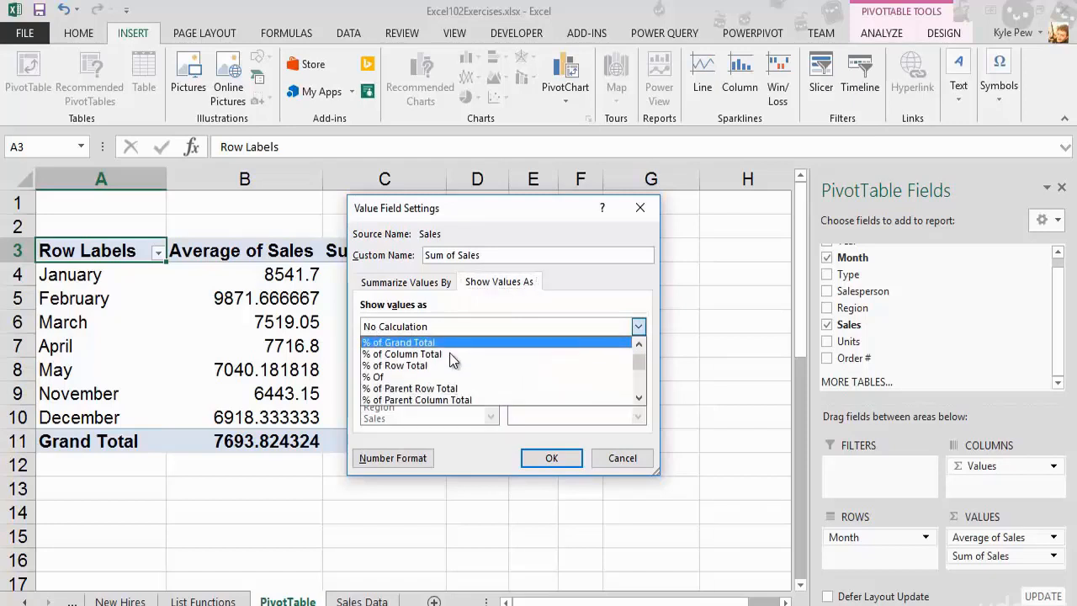
pyautogui.scroll(-1, 446, 360)
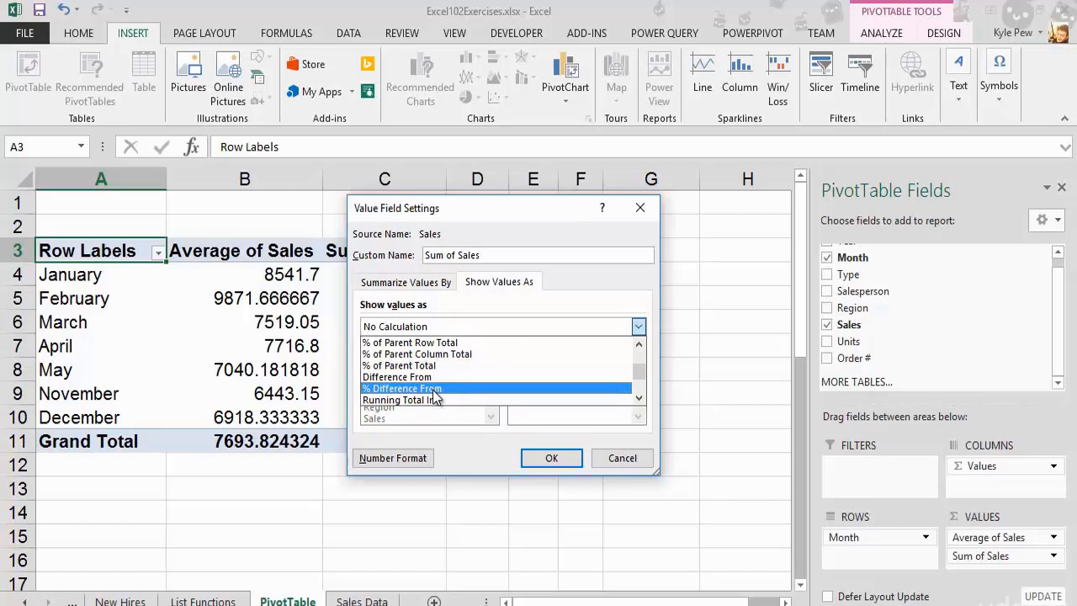
pyautogui.click(433, 393)
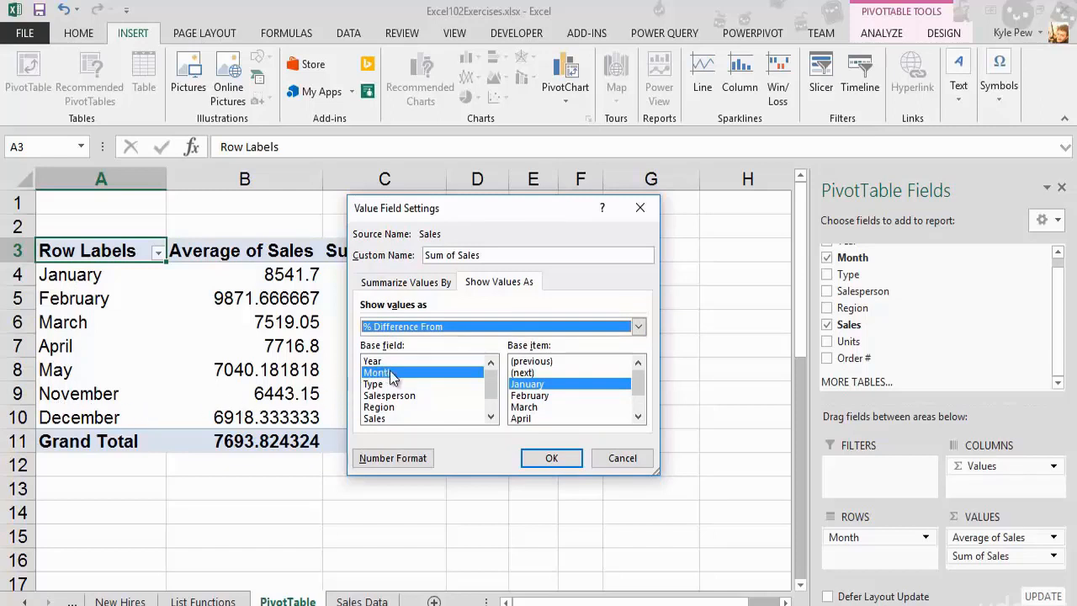
pyautogui.click(552, 361)
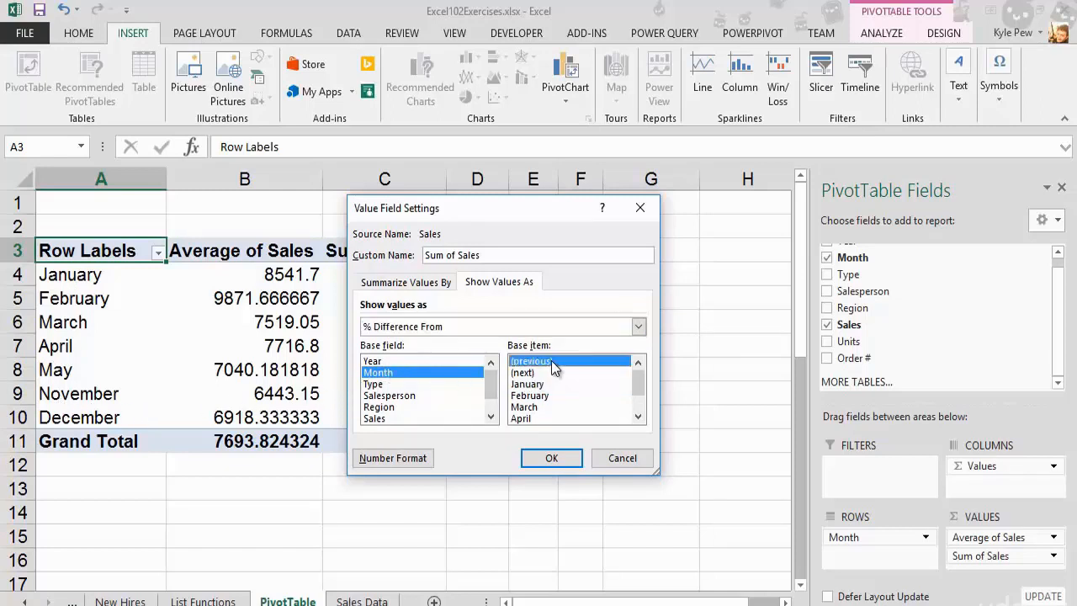
pyautogui.click(375, 374)
pyautogui.click(551, 458)
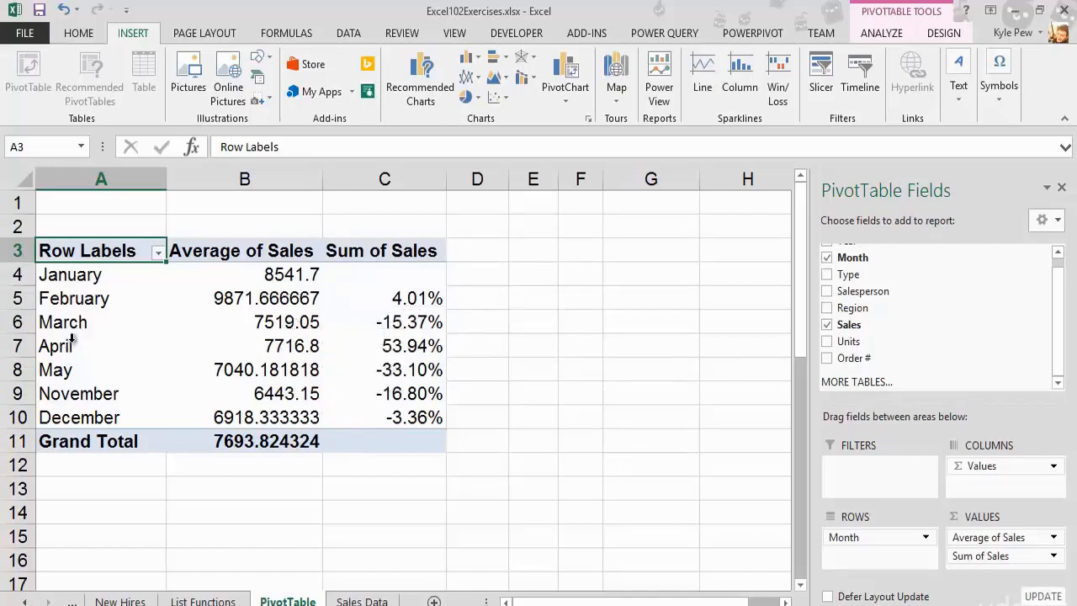
# Step: Review the calculations available for displaying the Average of Sales values, leaving the field without one
pyautogui.moveTo(386, 345)
pyautogui.click(1021, 539)
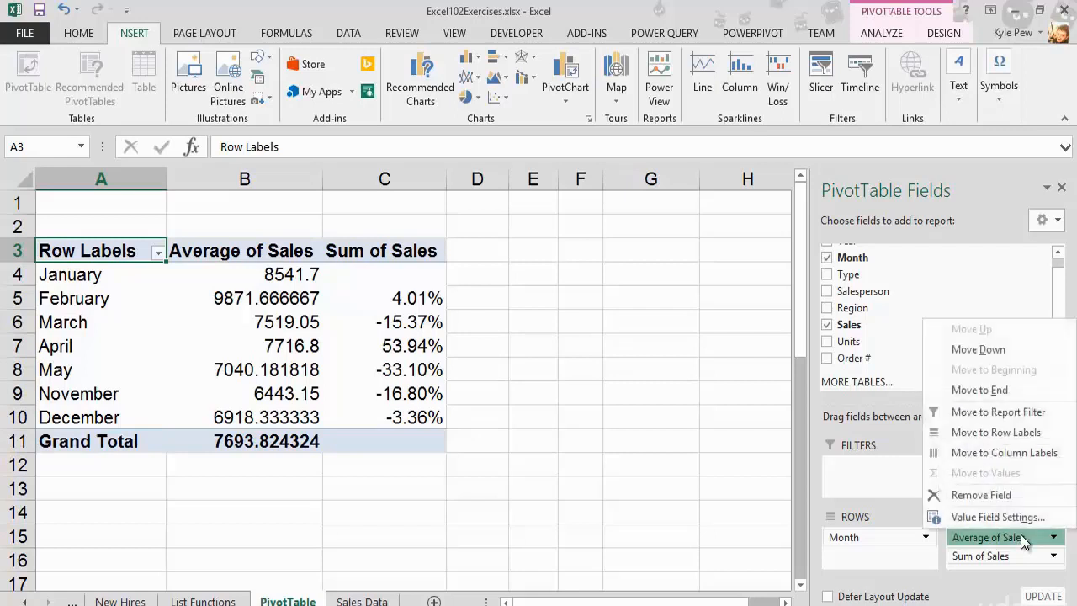
pyautogui.click(991, 518)
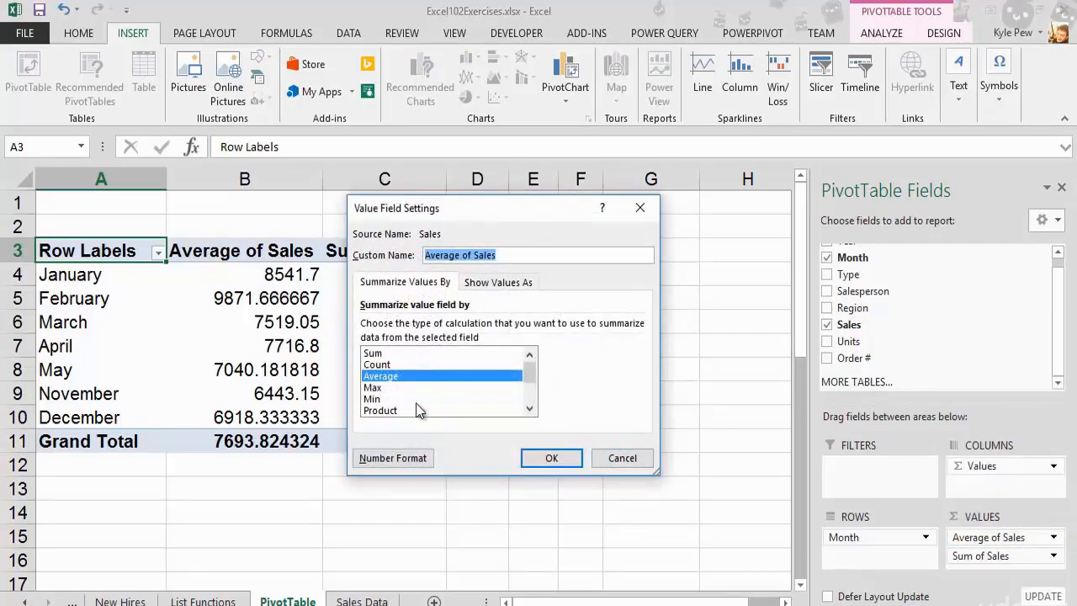
pyautogui.click(487, 282)
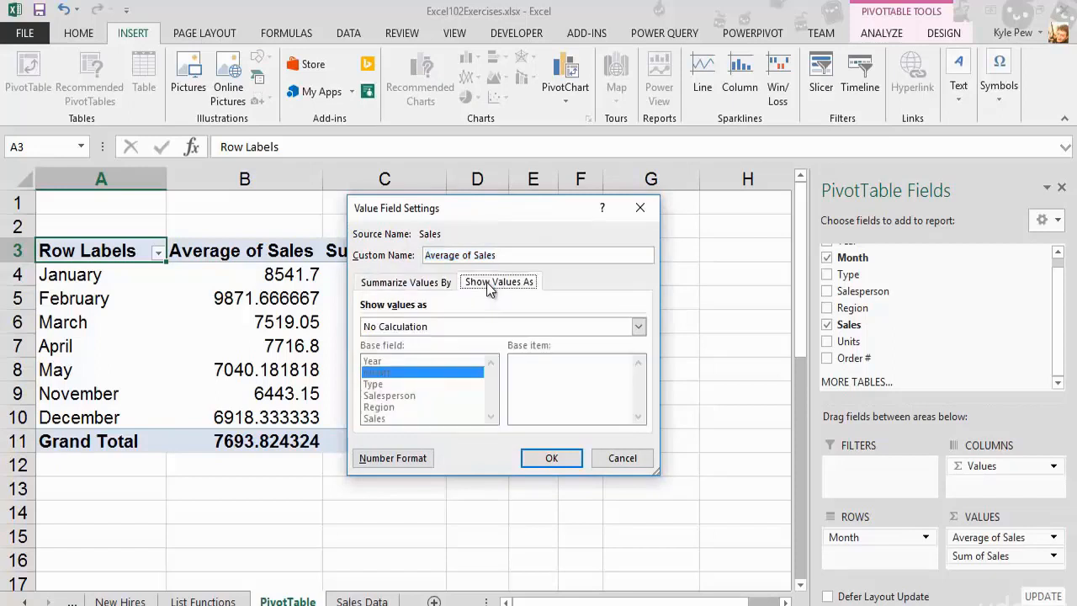
pyautogui.click(471, 328)
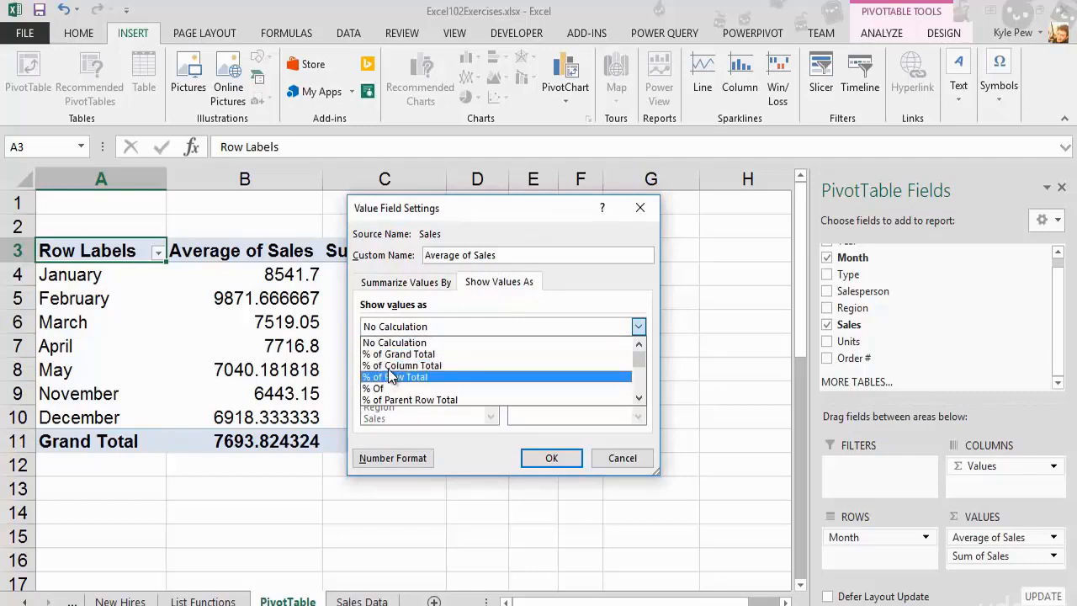
pyautogui.scroll(-5, 404, 377)
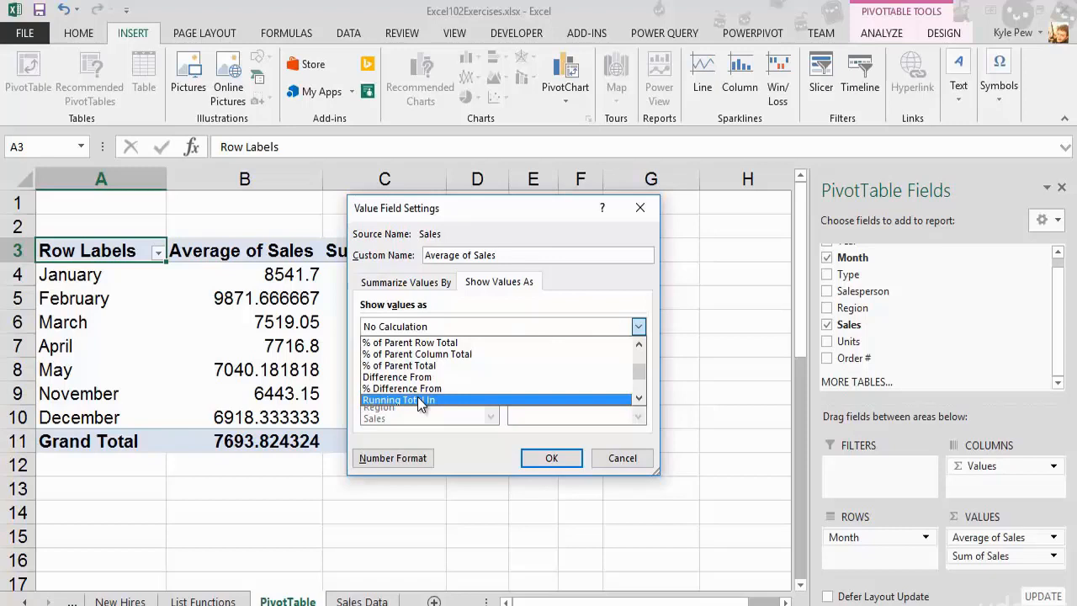
pyautogui.click(565, 457)
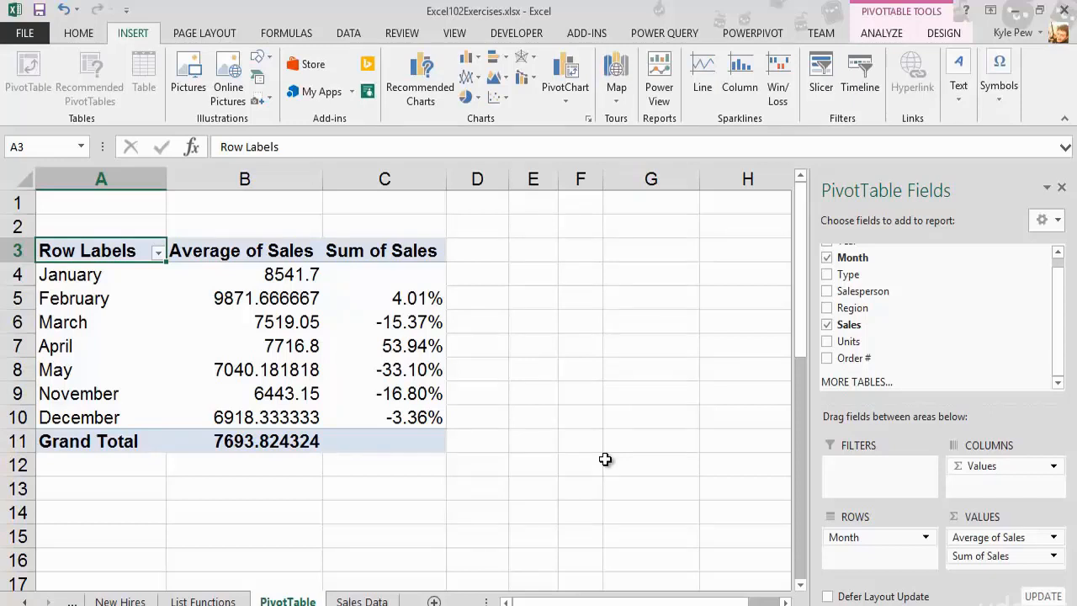
pyautogui.moveTo(605, 458); pyautogui.dragTo(605, 458)
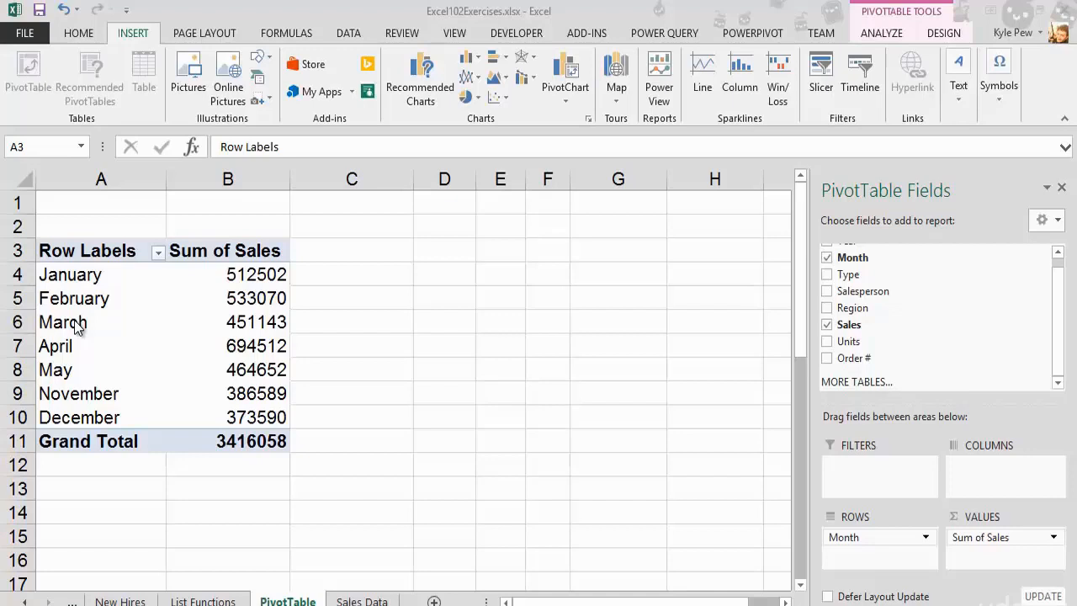
# Step: Group the January, February and March rows of the PivotTable
pyautogui.click(48, 275)
pyautogui.moveTo(48, 274); pyautogui.dragTo(43, 323)
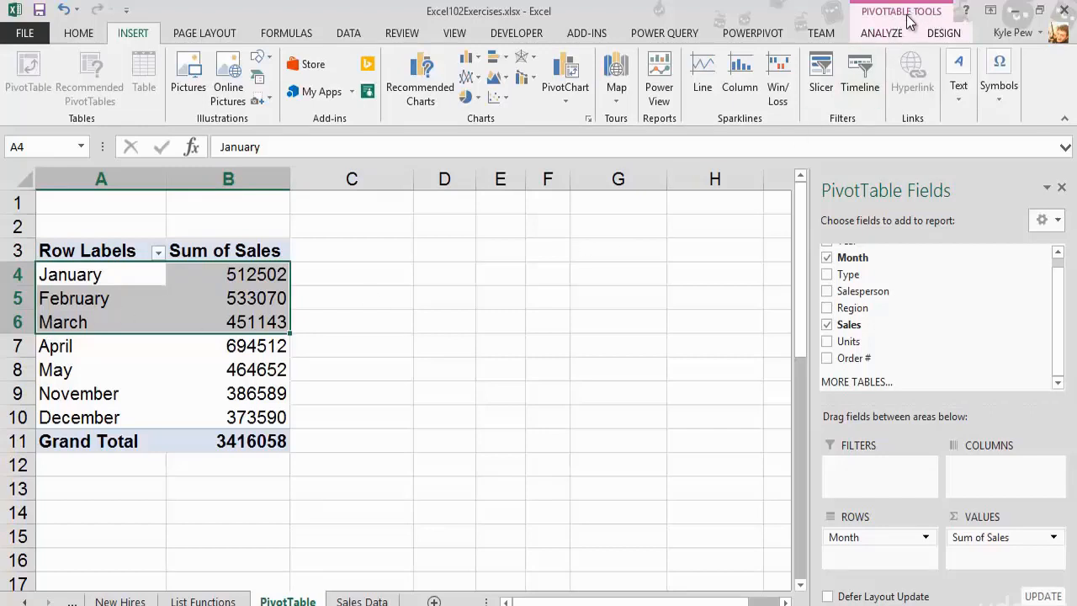
pyautogui.click(886, 36)
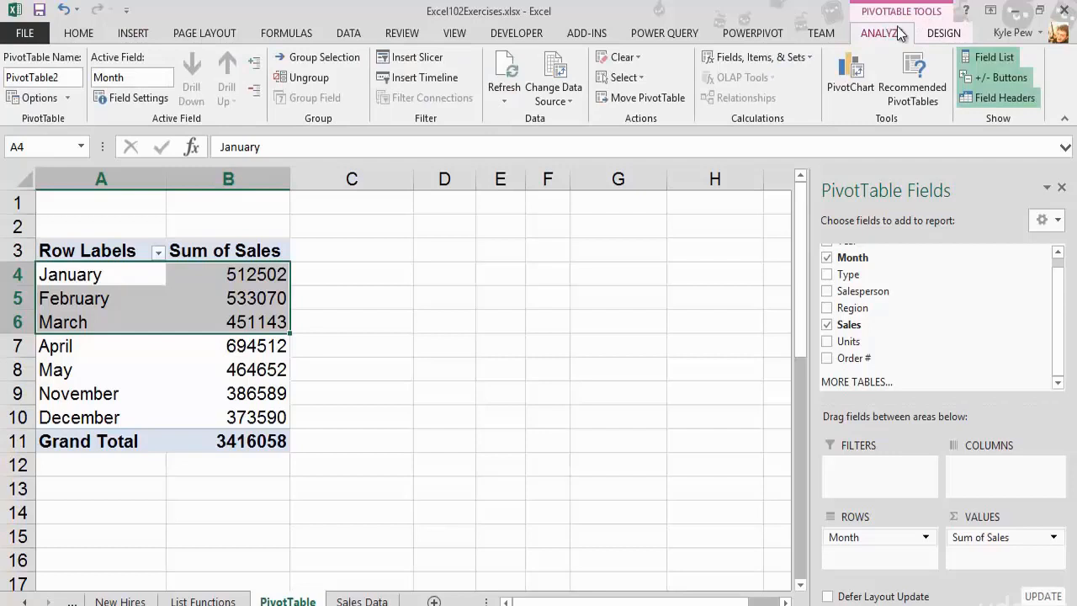
pyautogui.click(943, 35)
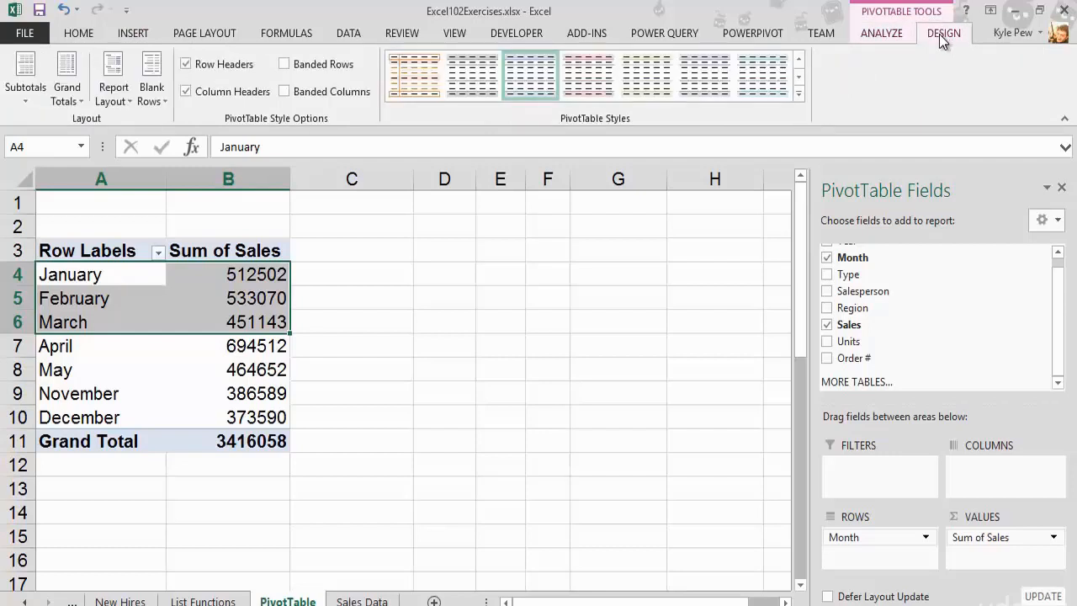
pyautogui.click(890, 39)
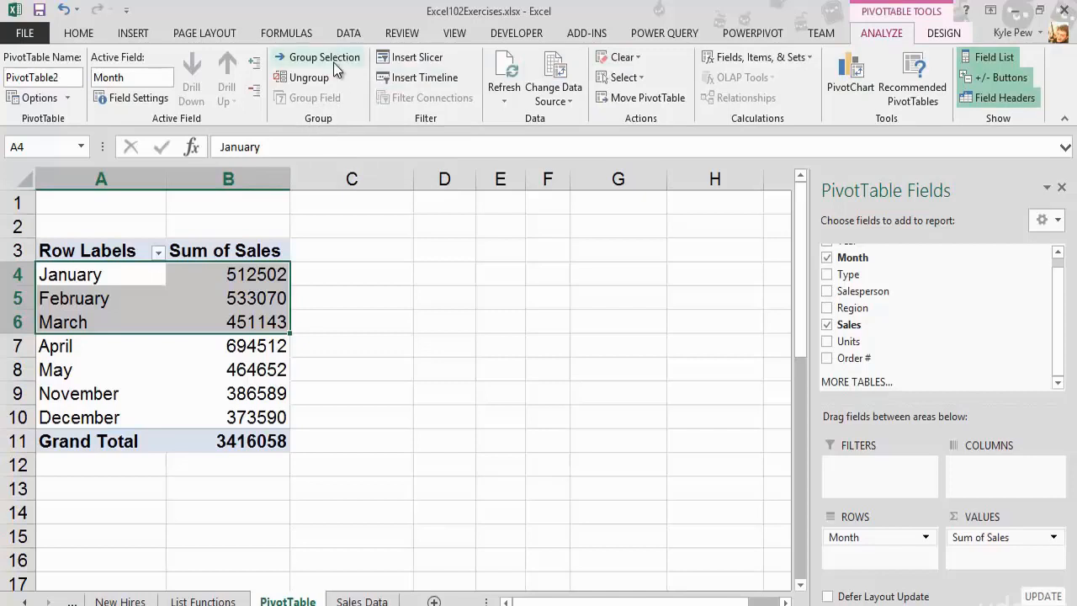
pyautogui.click(357, 57)
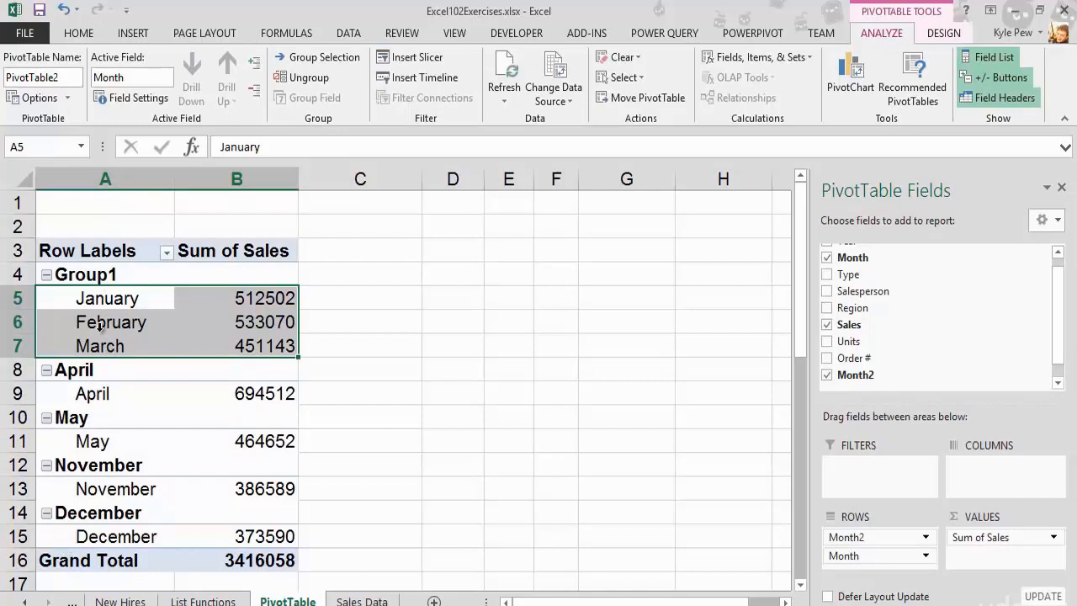
# Step: Rename the group containing January to March as Qtr 1, and collapse and re-expand it
pyautogui.click(91, 274)
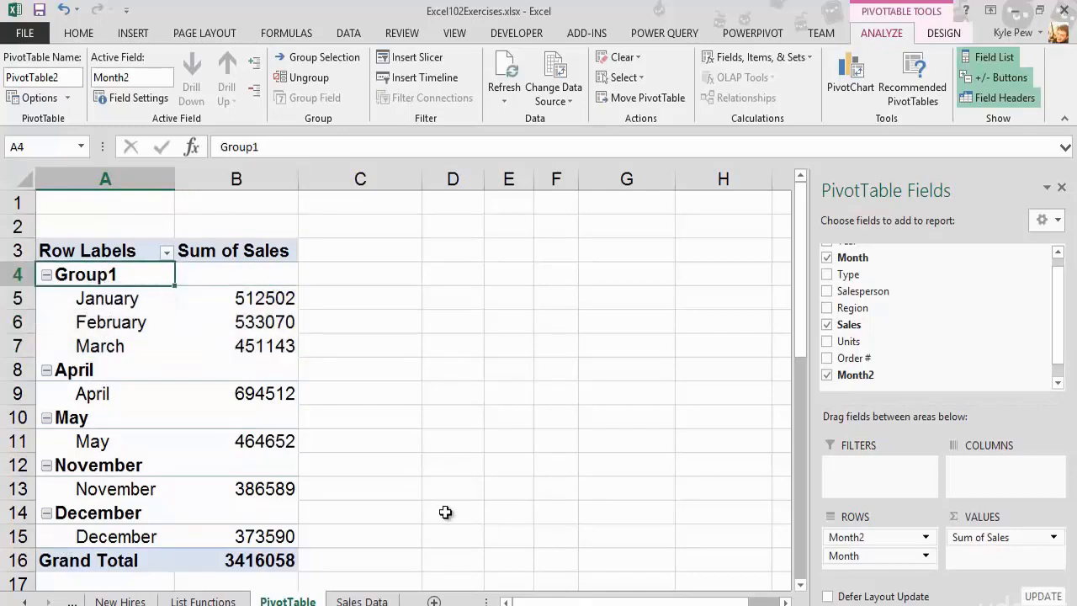
pyautogui.write('Qtr 1')
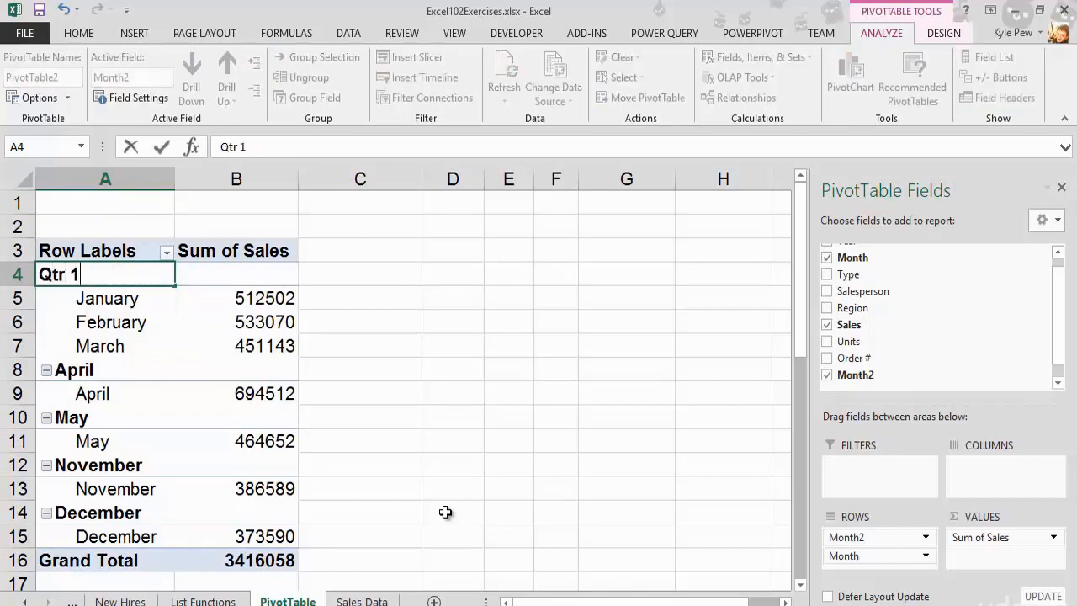
pyautogui.press('Return')
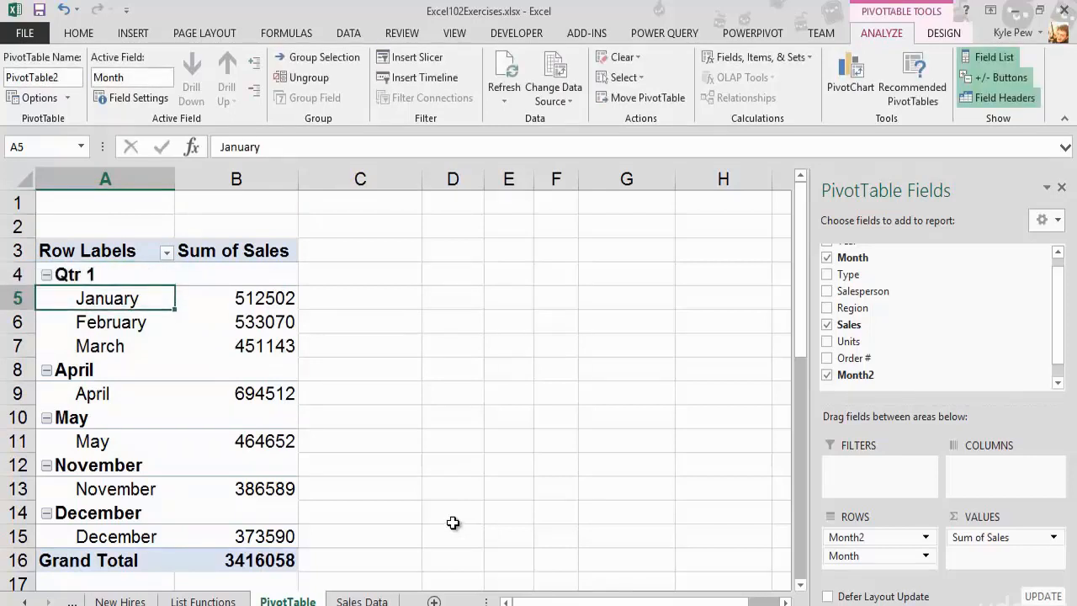
pyautogui.click(47, 276)
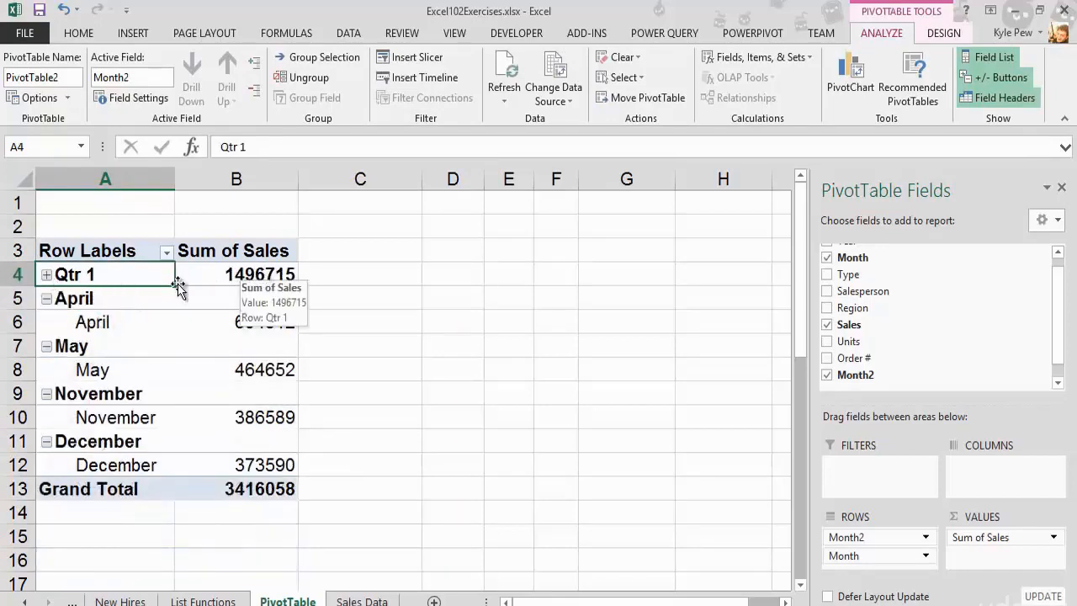
pyautogui.click(47, 275)
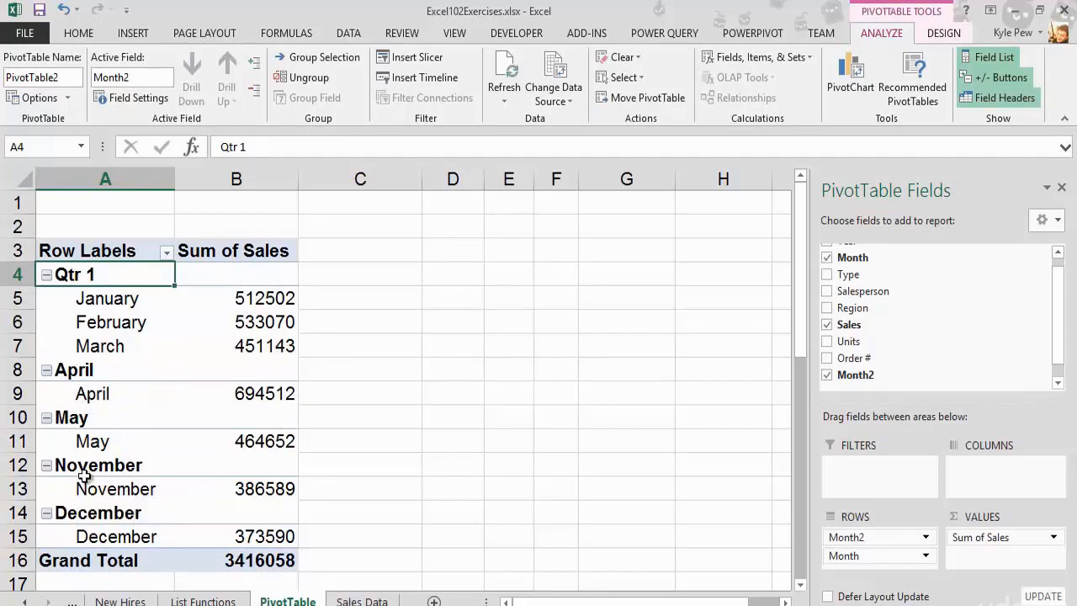
# Step: Group the April and May rows of the PivotTable
pyautogui.click(85, 396)
pyautogui.moveTo(85, 395); pyautogui.dragTo(85, 440)
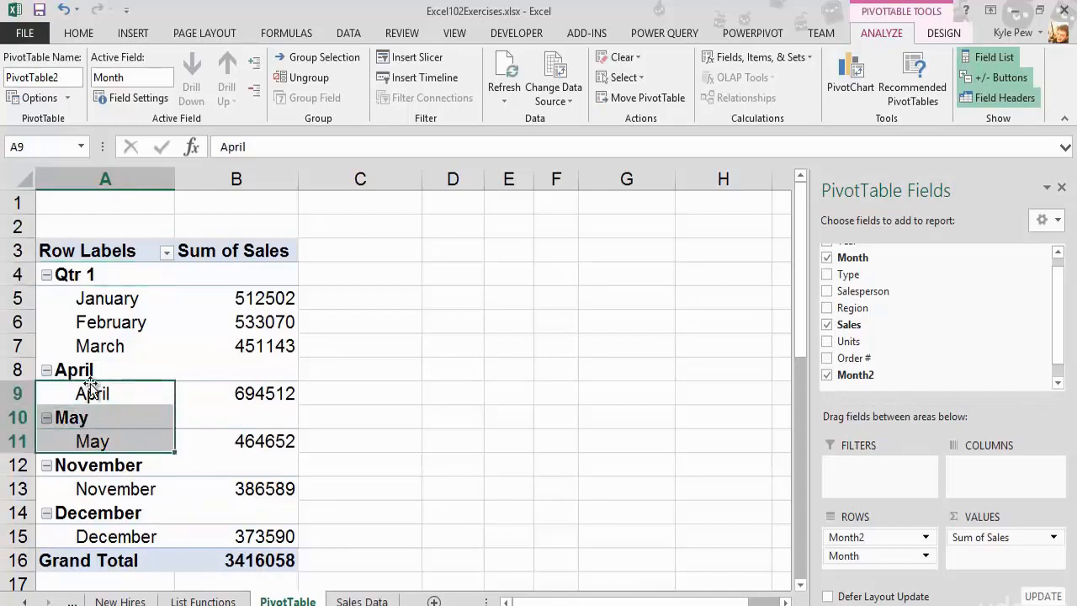
pyautogui.click(91, 371)
pyautogui.moveTo(91, 371); pyautogui.dragTo(90, 440)
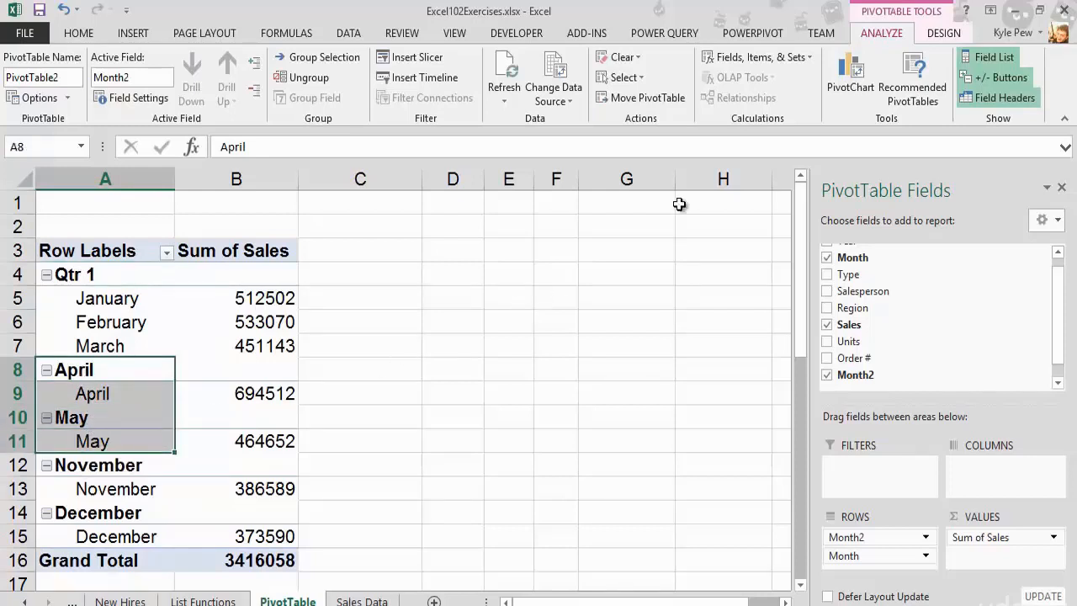
pyautogui.click(315, 61)
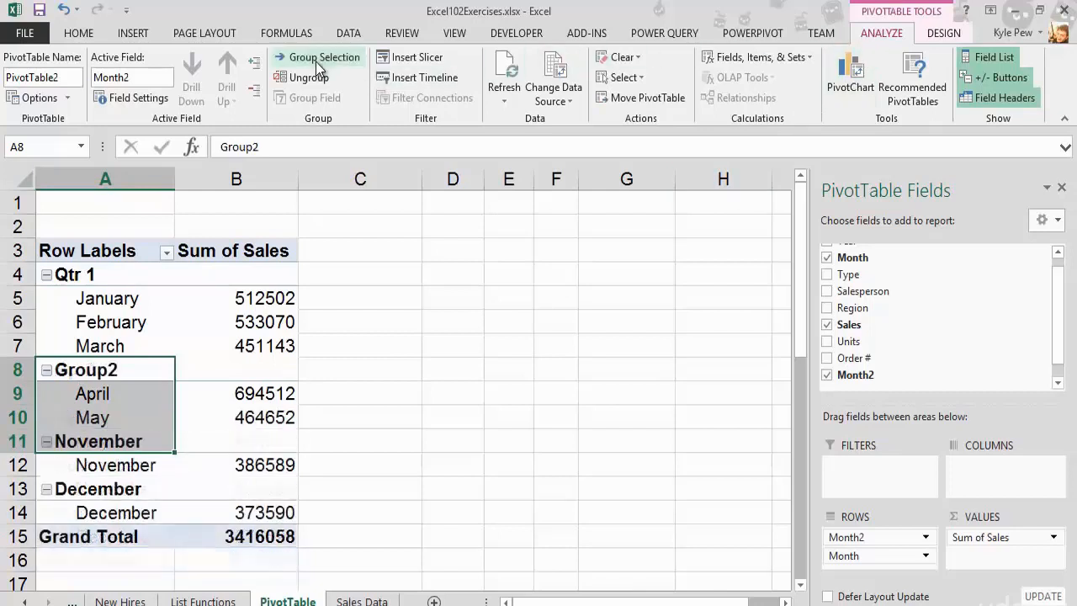
# Step: Rename the group containing April and May as Qtr 2
pyautogui.click(91, 372)
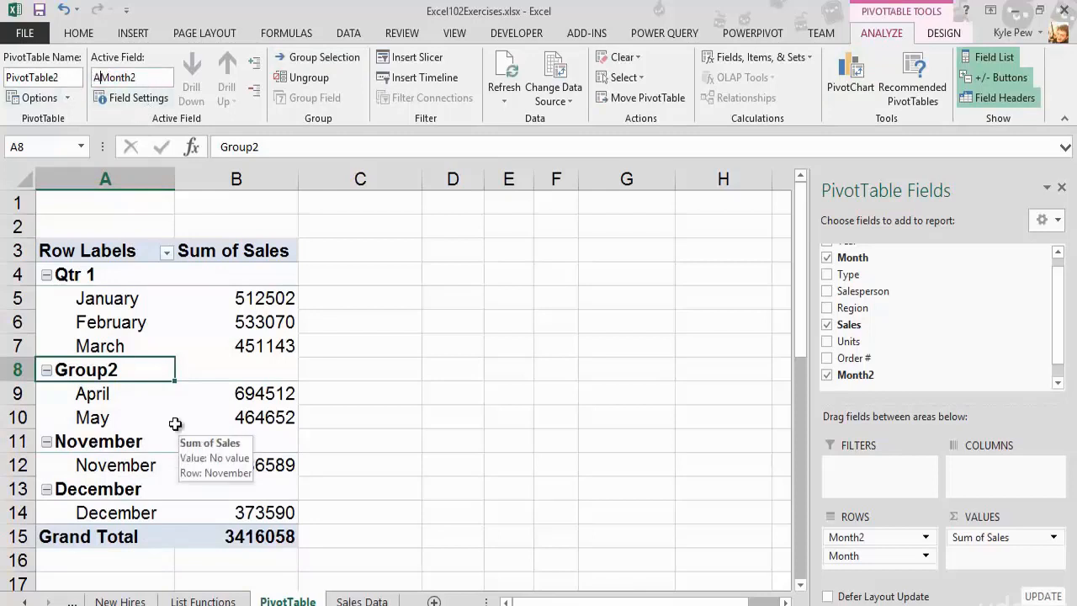
pyautogui.write('Qtr 2')
pyautogui.press('Return')
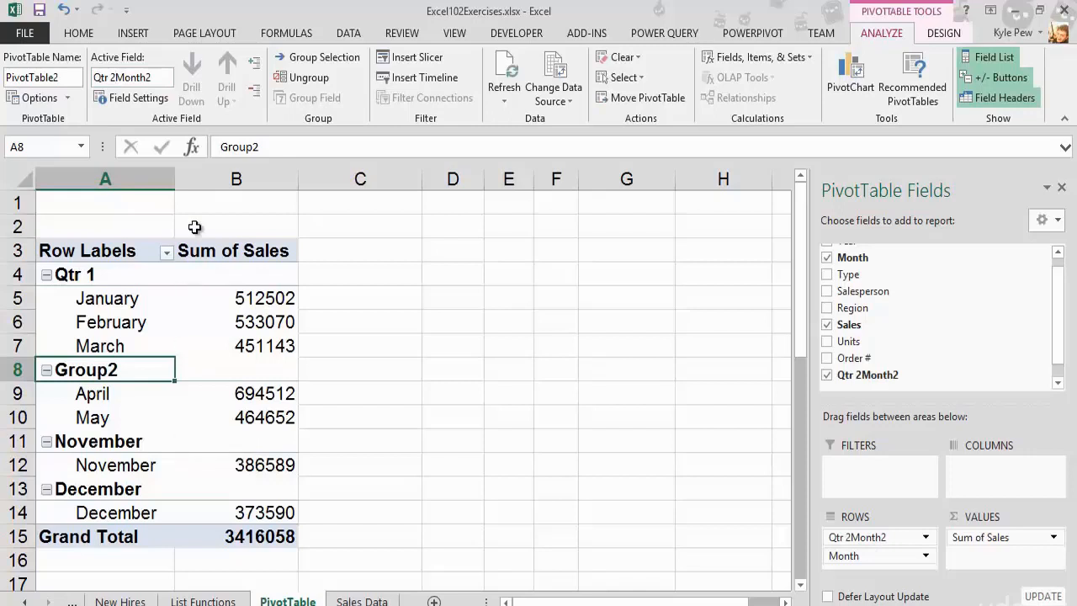
pyautogui.press('Down')
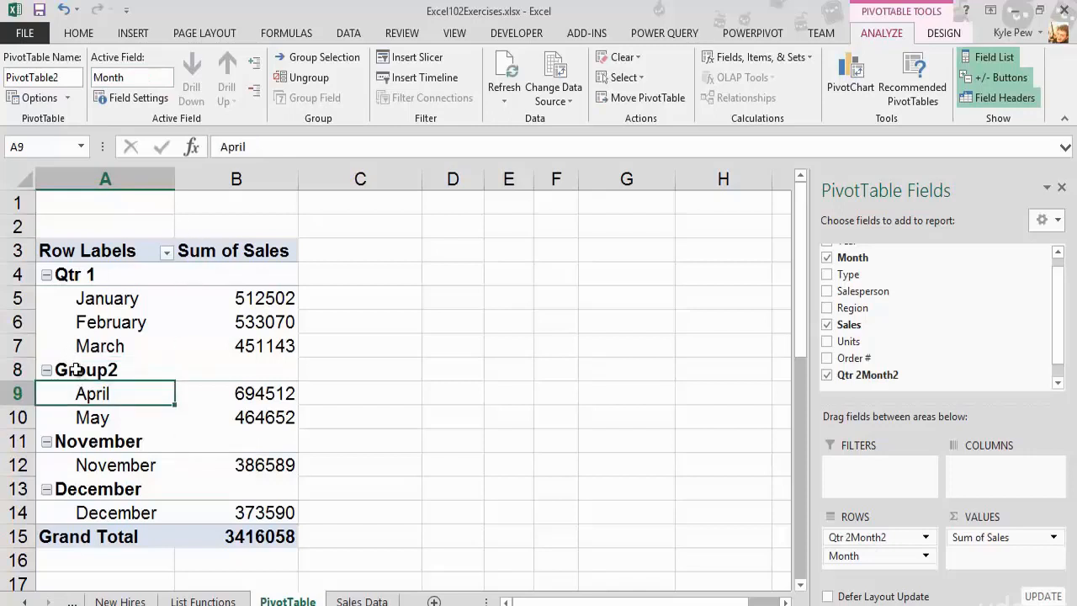
pyautogui.click(75, 371)
pyautogui.write('Qtr 1')
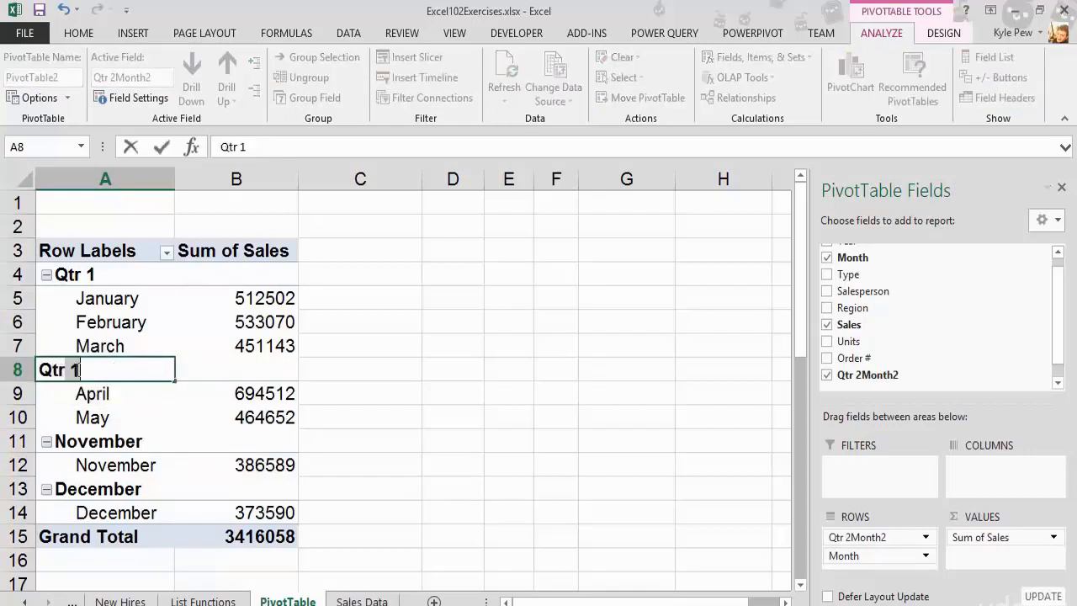
pyautogui.write('2')
pyautogui.press('Return')
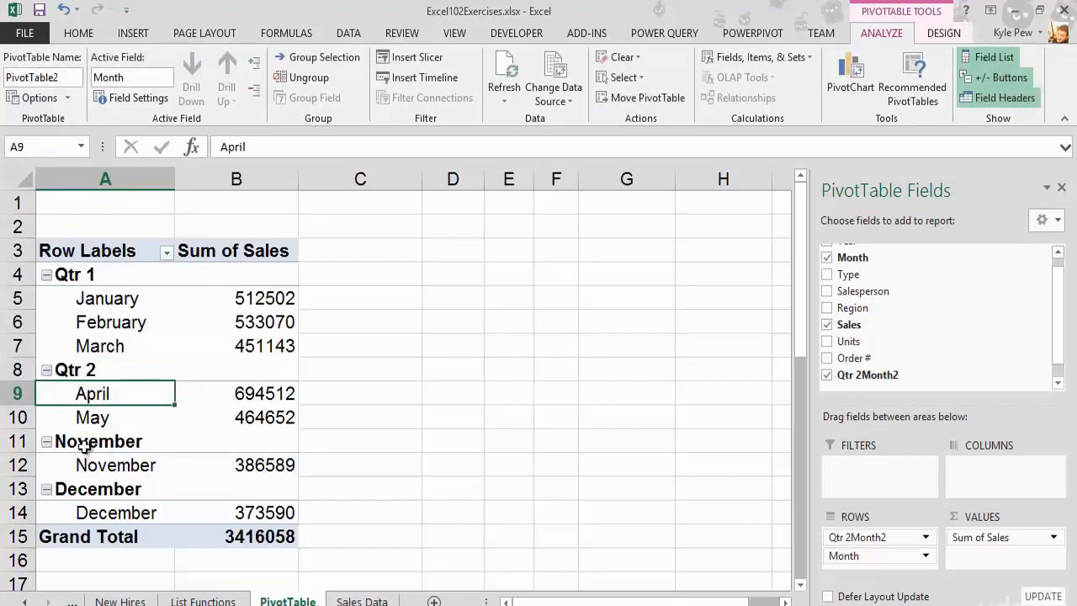
# Step: Group the November and December rows of the PivotTable and rename that group Qtr 4
pyautogui.moveTo(85, 446); pyautogui.dragTo(84, 512)
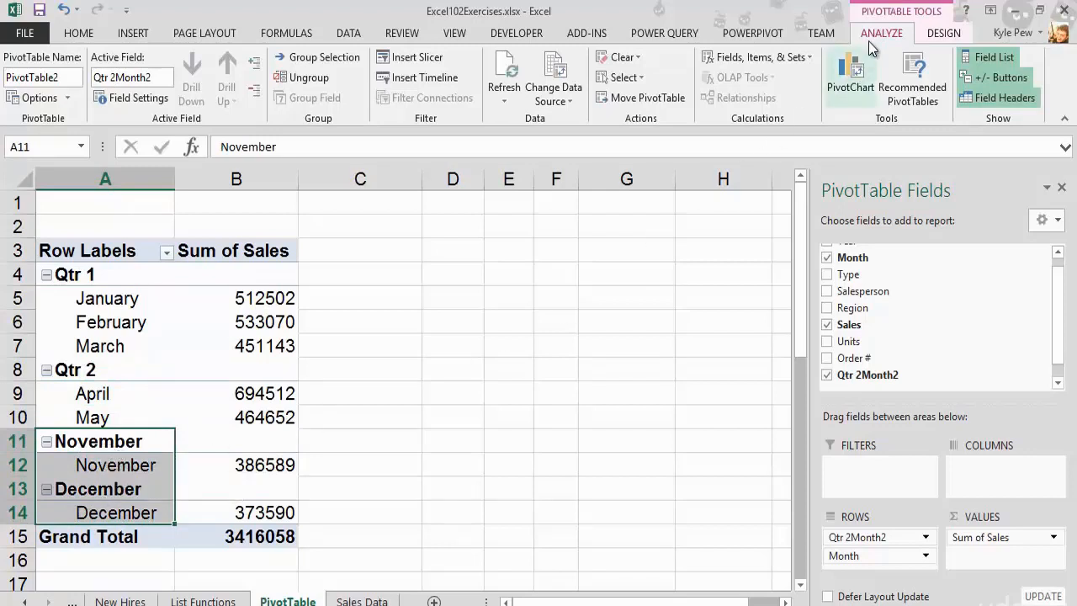
pyautogui.click(322, 57)
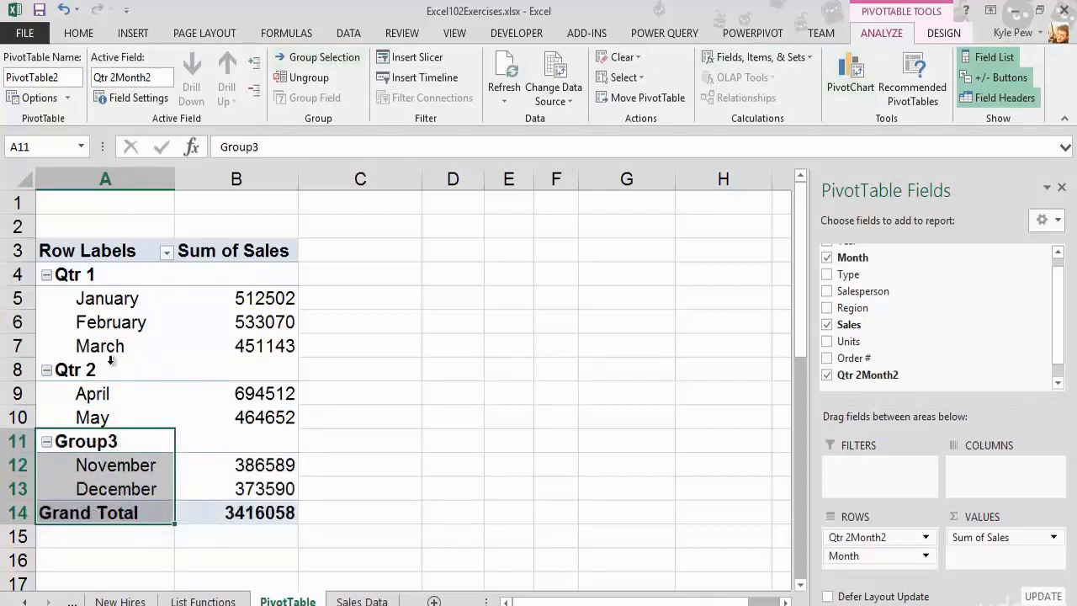
pyautogui.click(106, 439)
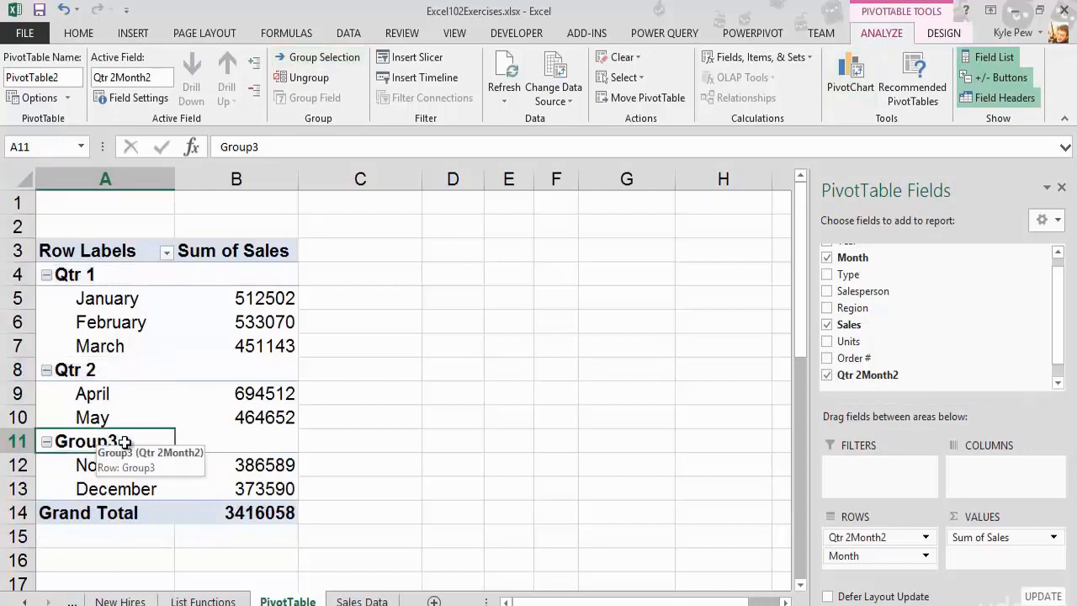
pyautogui.write('QTR')
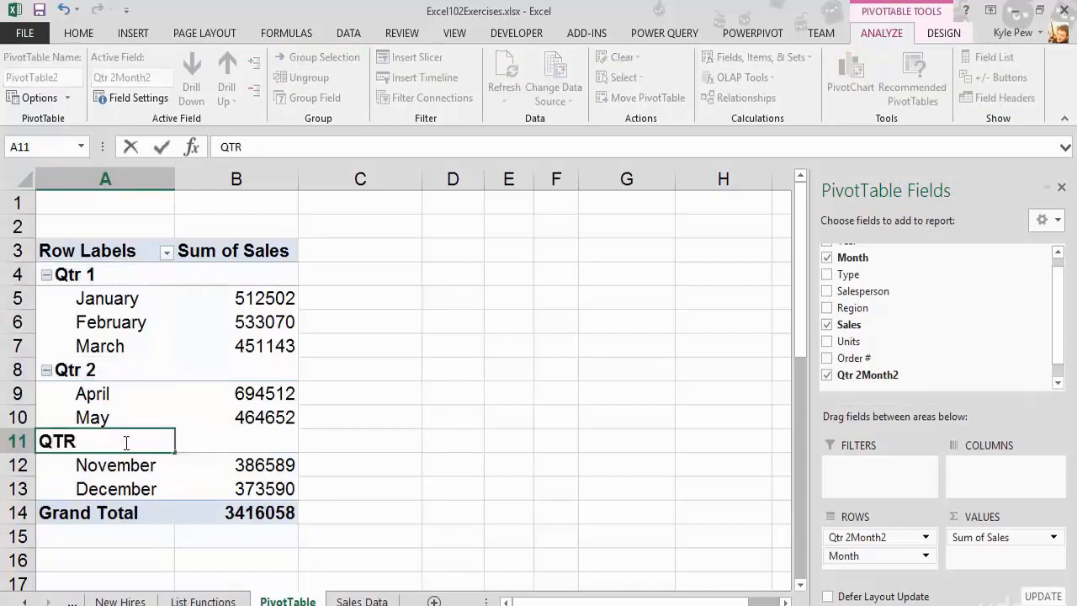
pyautogui.press('BackSpace')
pyautogui.press('BackSpace')
pyautogui.write('tr 4')
pyautogui.press('Return')
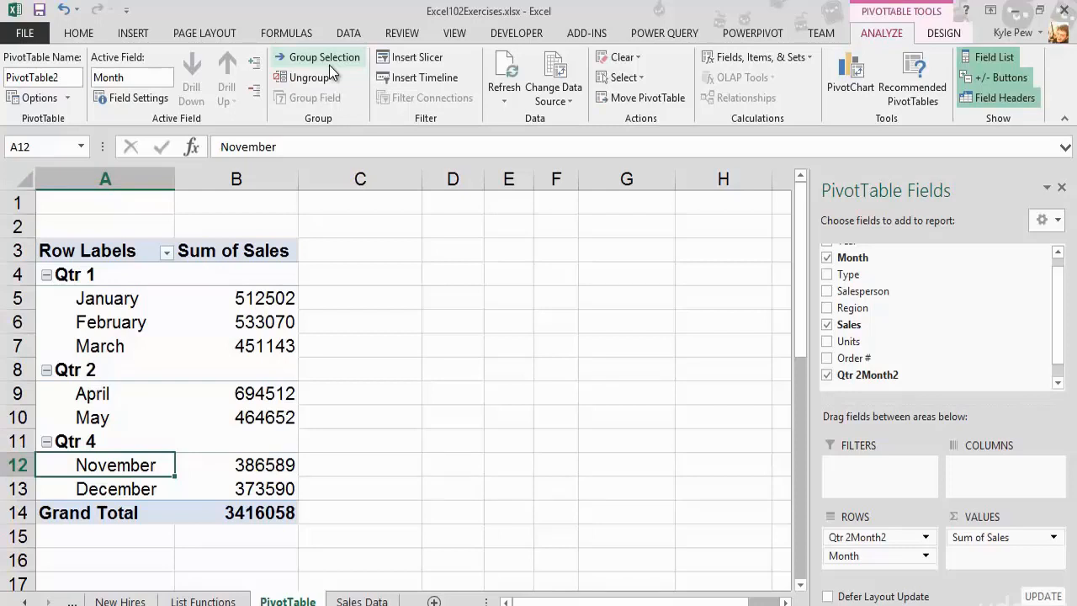
# Step: Ungroup the quarters so the PivotTable rows list only the individual months
pyautogui.click(320, 77)
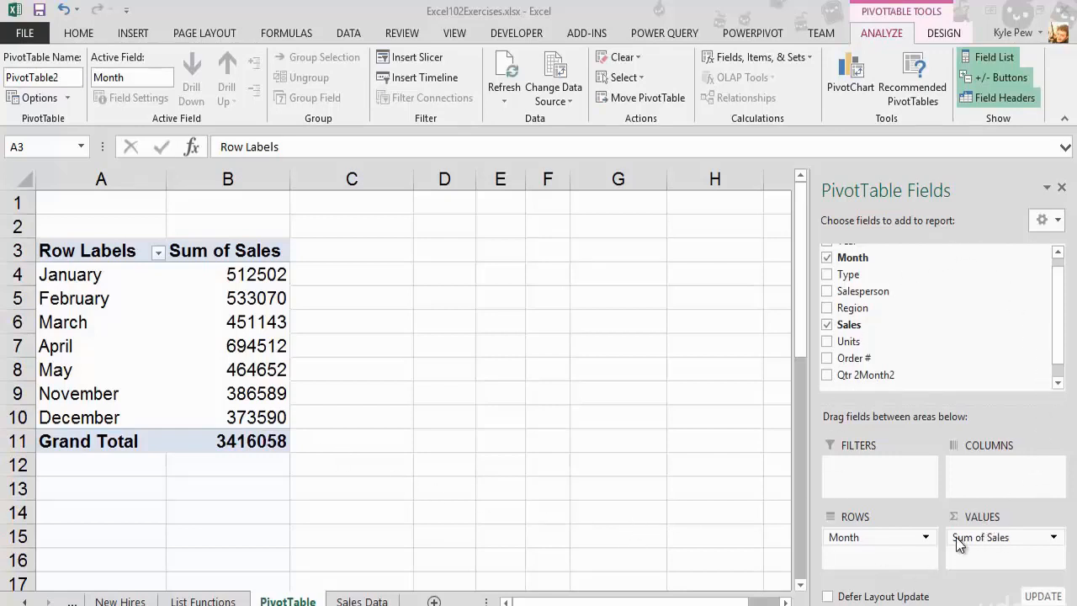
# Step: Format the Sum of Sales values as Currency with 2 decimal places and the $ symbol
pyautogui.click(1022, 540)
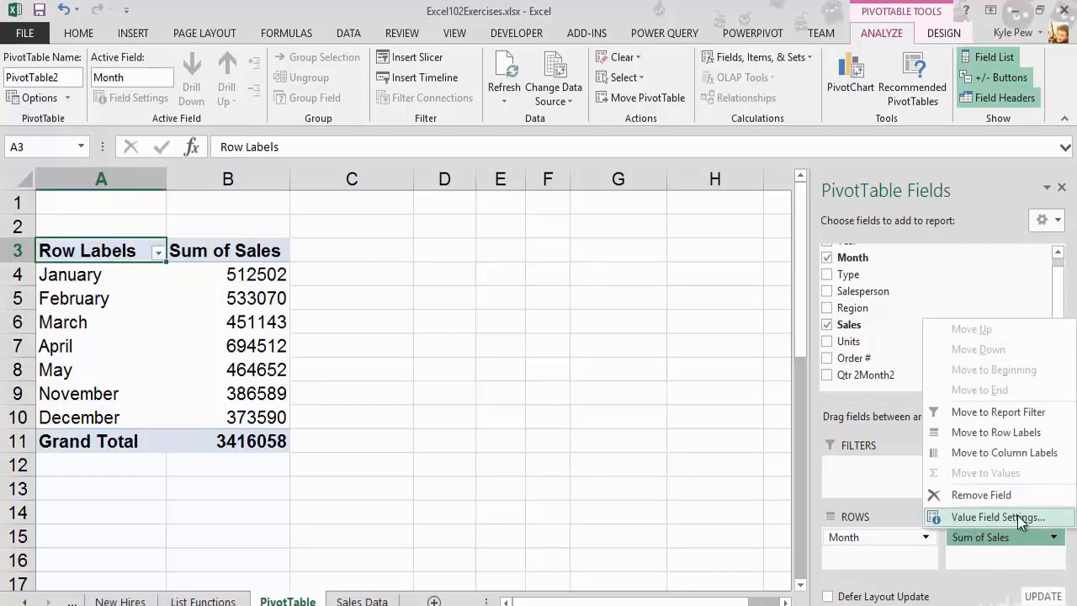
pyautogui.click(1017, 515)
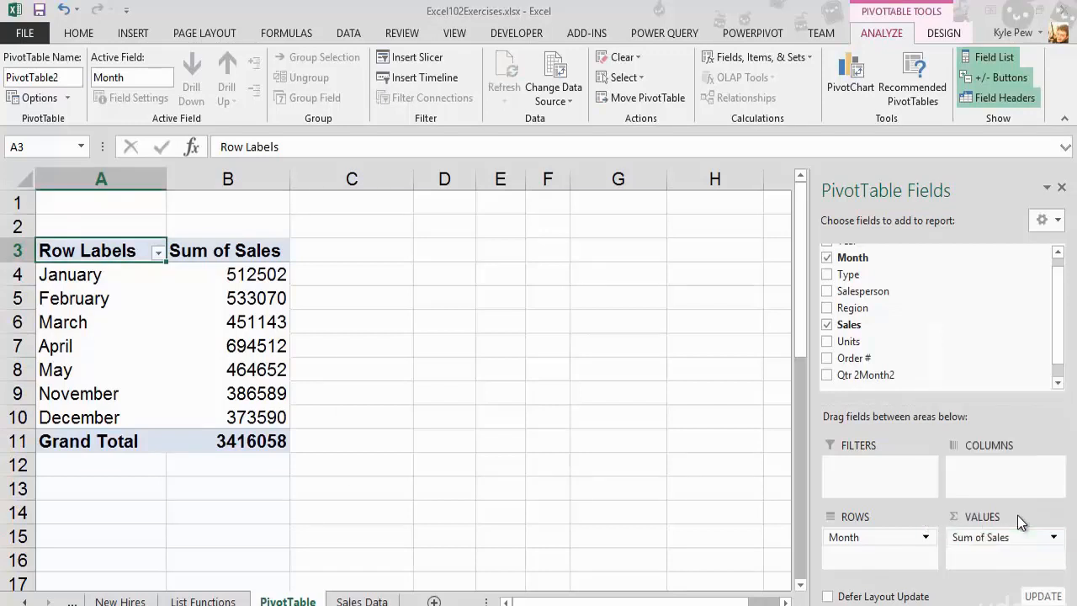
pyautogui.moveTo(445, 197); pyautogui.dragTo(368, 182)
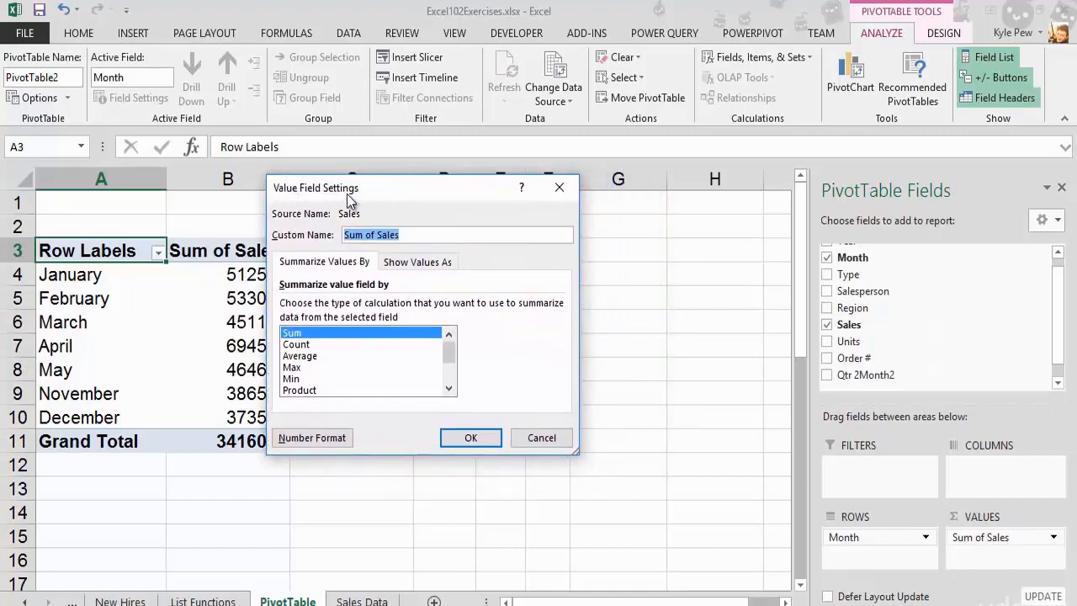
pyautogui.click(315, 440)
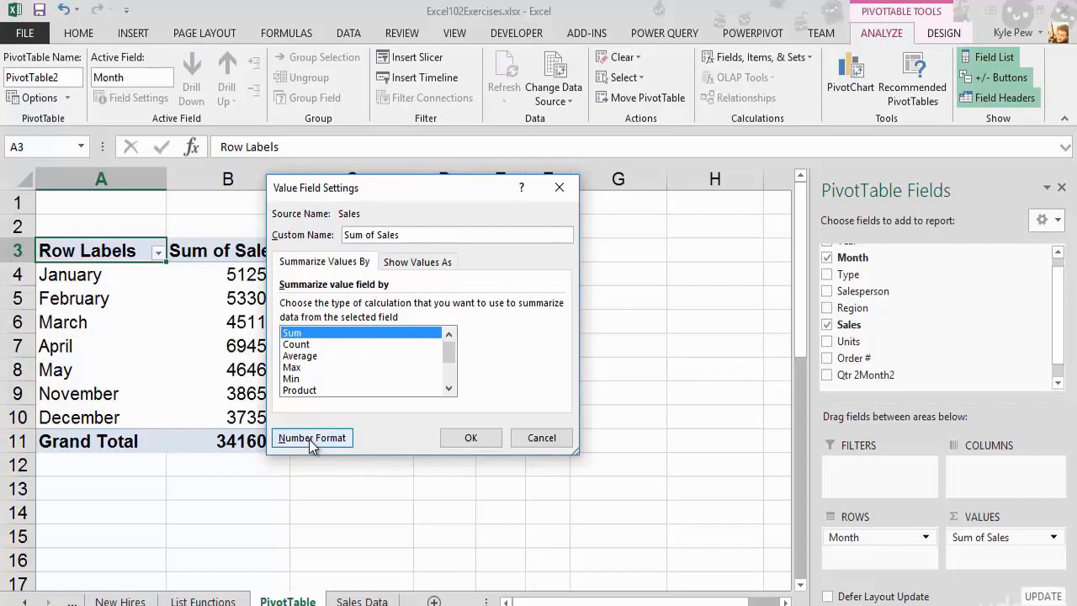
pyautogui.click(309, 439)
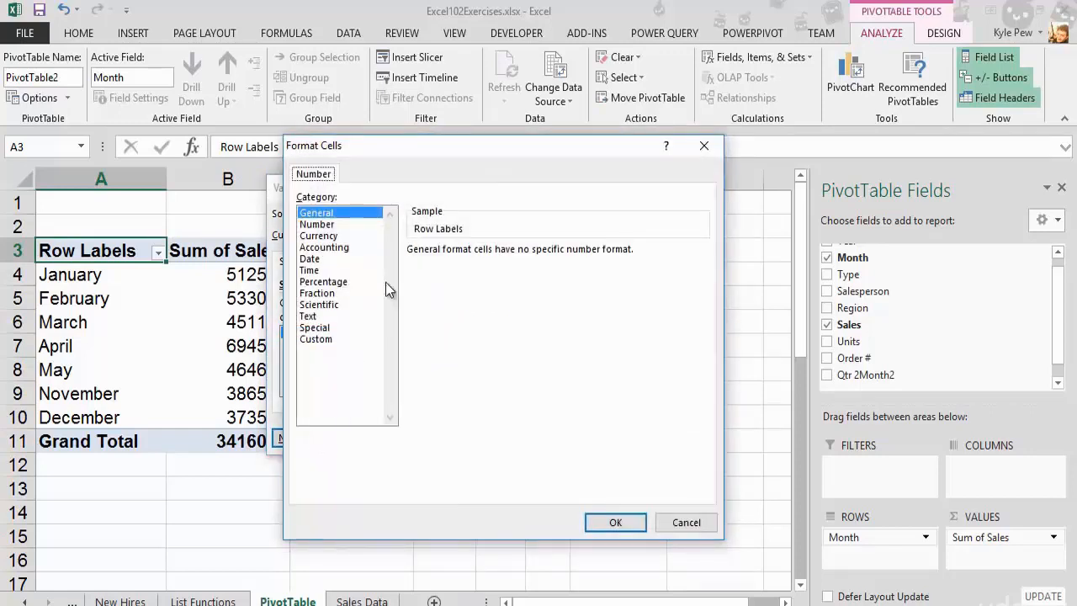
pyautogui.moveTo(390, 153); pyautogui.dragTo(224, 122)
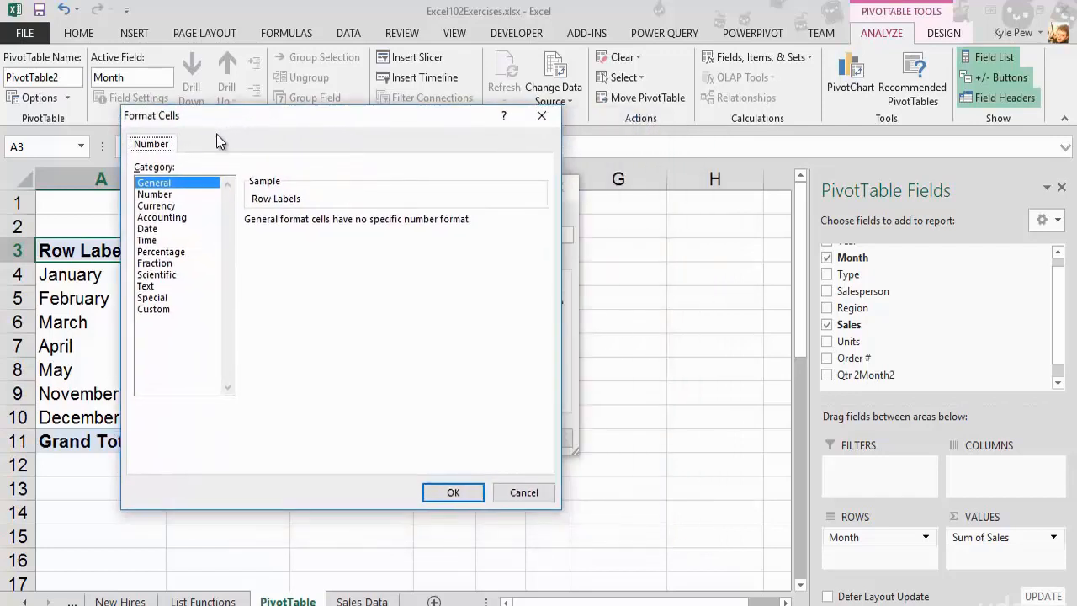
pyautogui.click(161, 206)
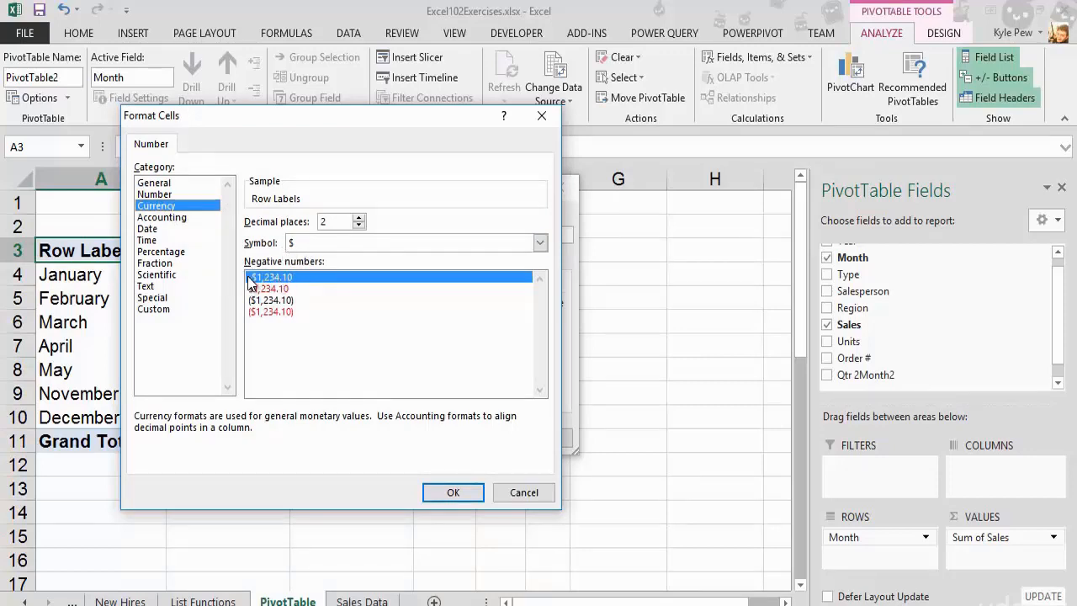
pyautogui.click(448, 495)
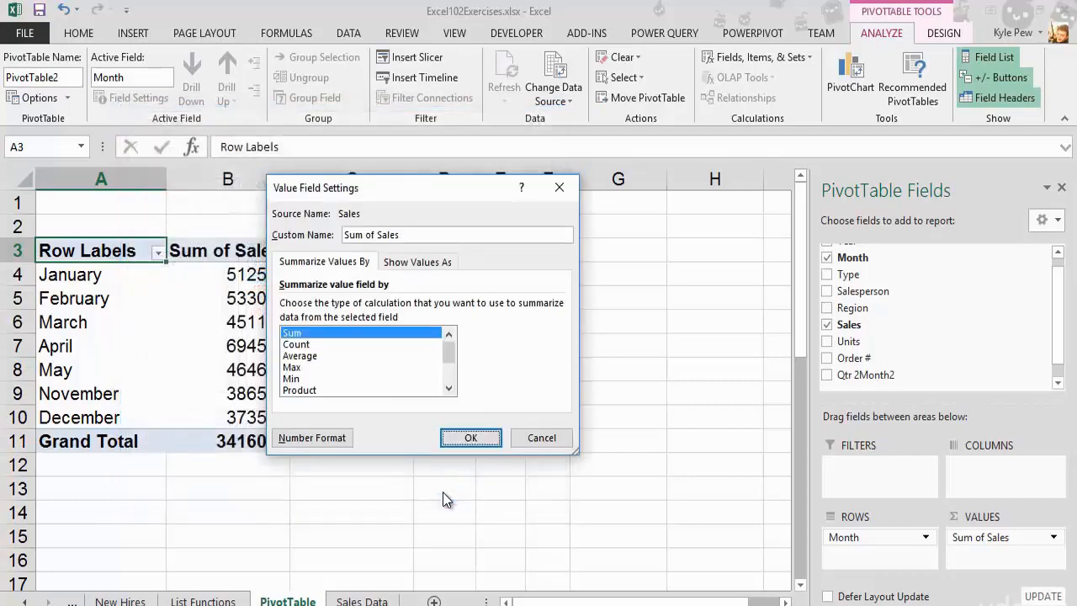
pyautogui.click(472, 437)
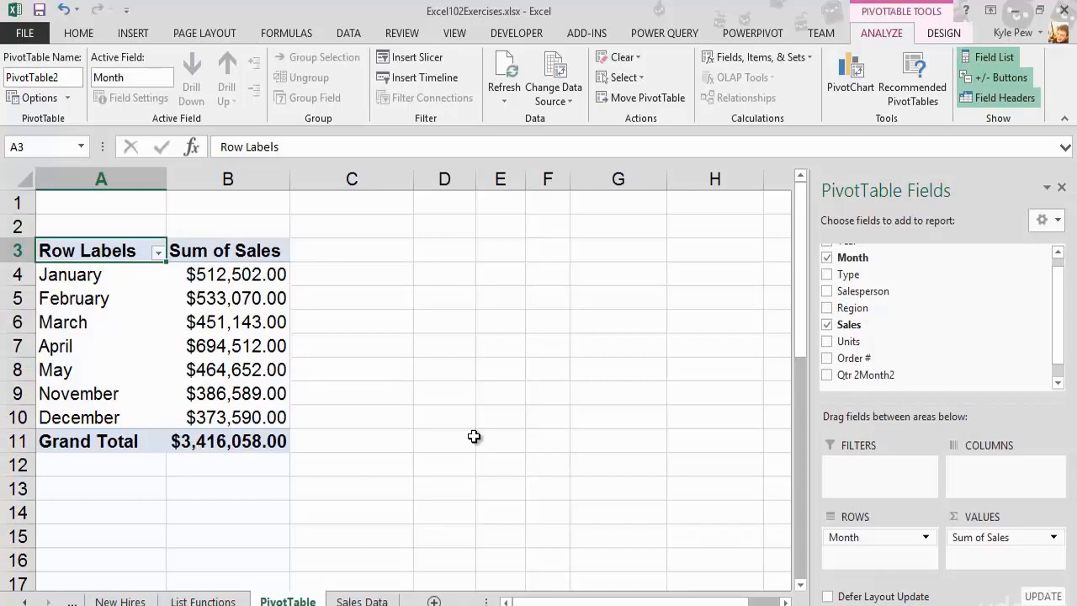
# Step: Apply the light teal outlined PivotTable style to the monthly sales PivotTable and deselect the table
pyautogui.click(174, 327)
pyautogui.moveTo(174, 327)
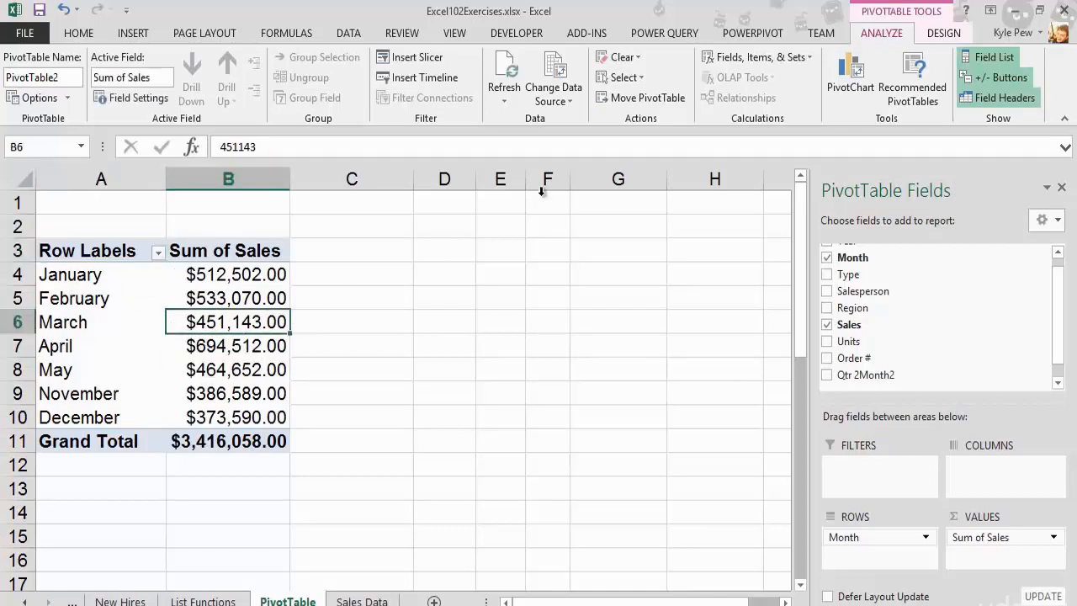
pyautogui.click(939, 36)
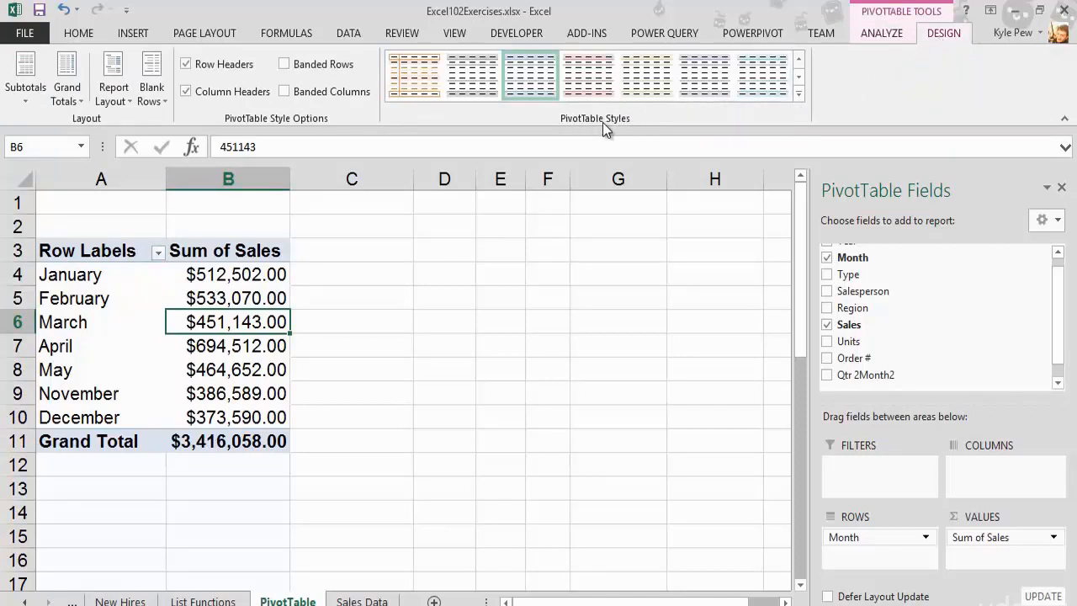
pyautogui.click(798, 94)
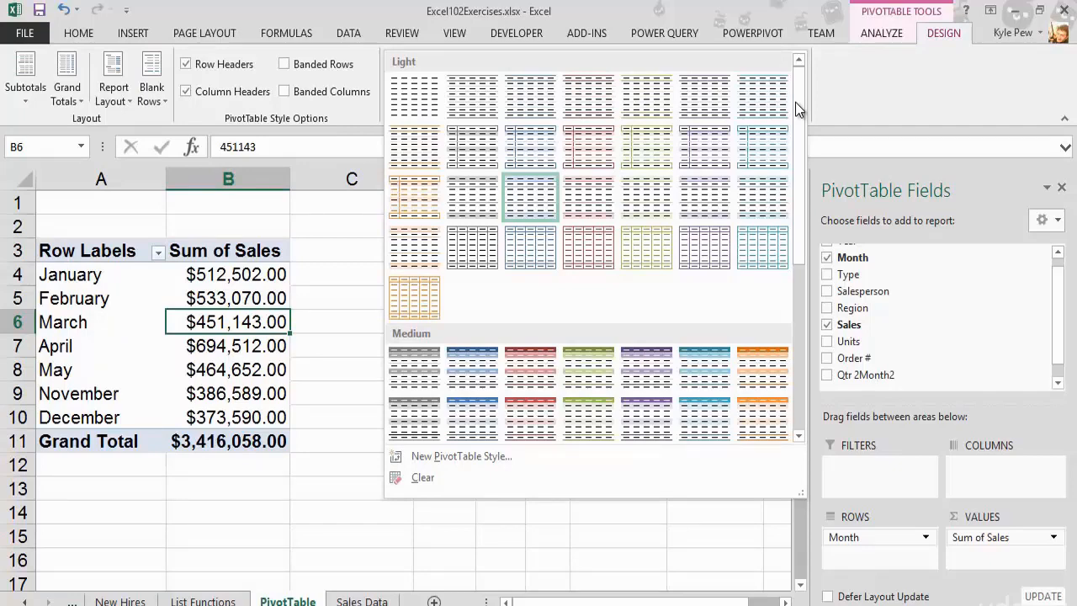
pyautogui.click(754, 149)
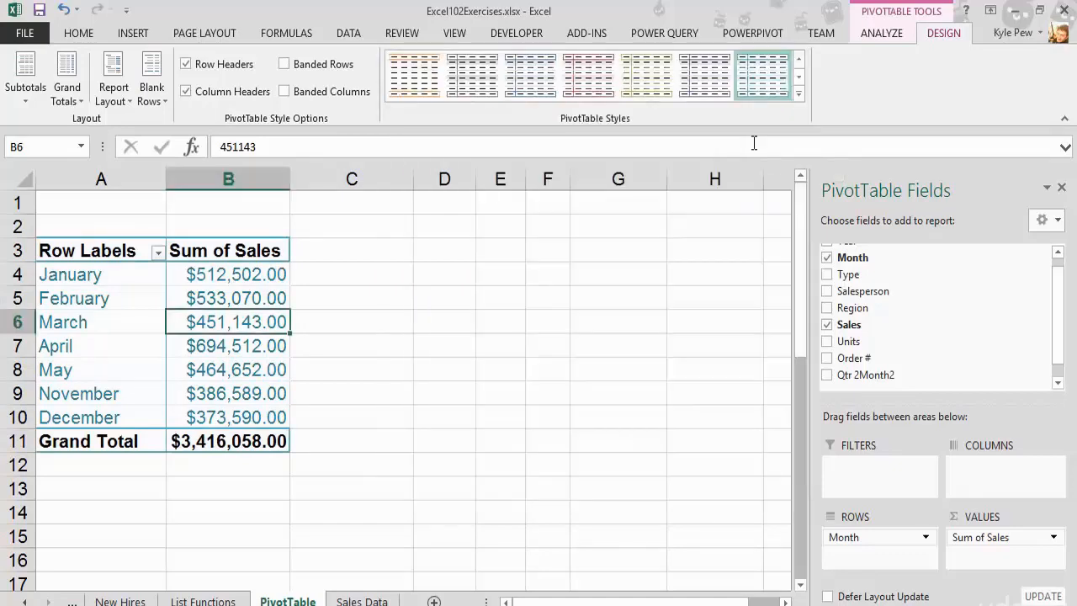
pyautogui.click(403, 318)
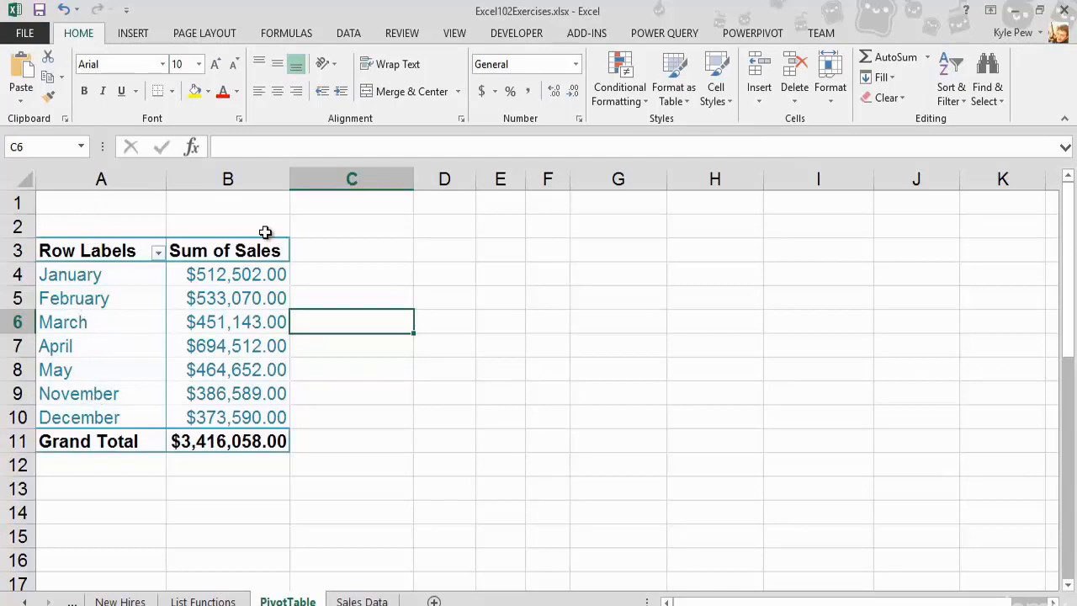
# Step: Add the Salesperson field to the PivotTable's columns
pyautogui.click(163, 336)
pyautogui.click(152, 326)
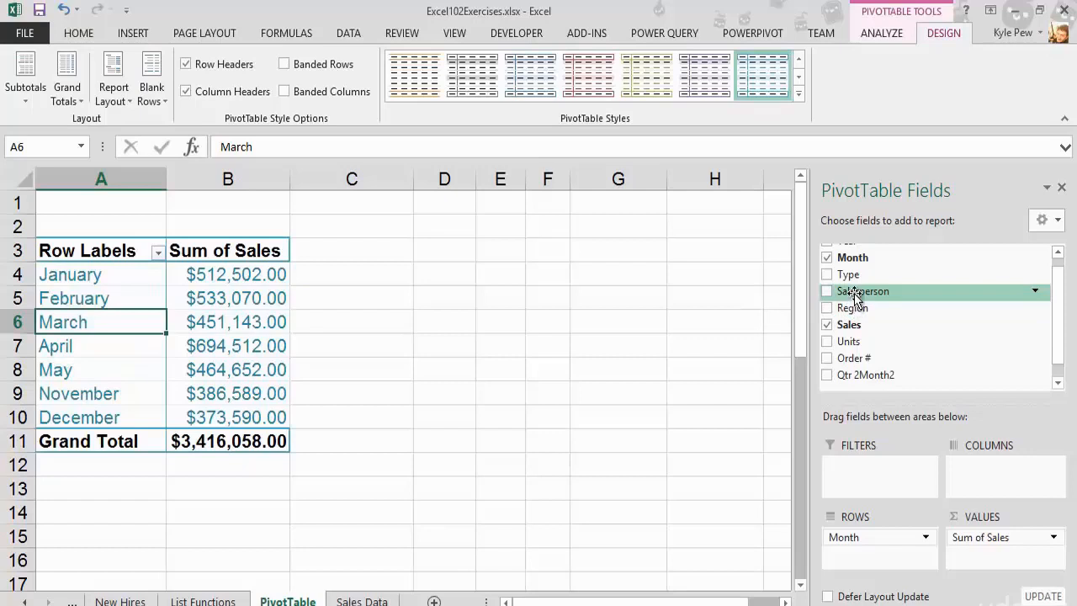
pyautogui.moveTo(856, 296); pyautogui.dragTo(978, 462)
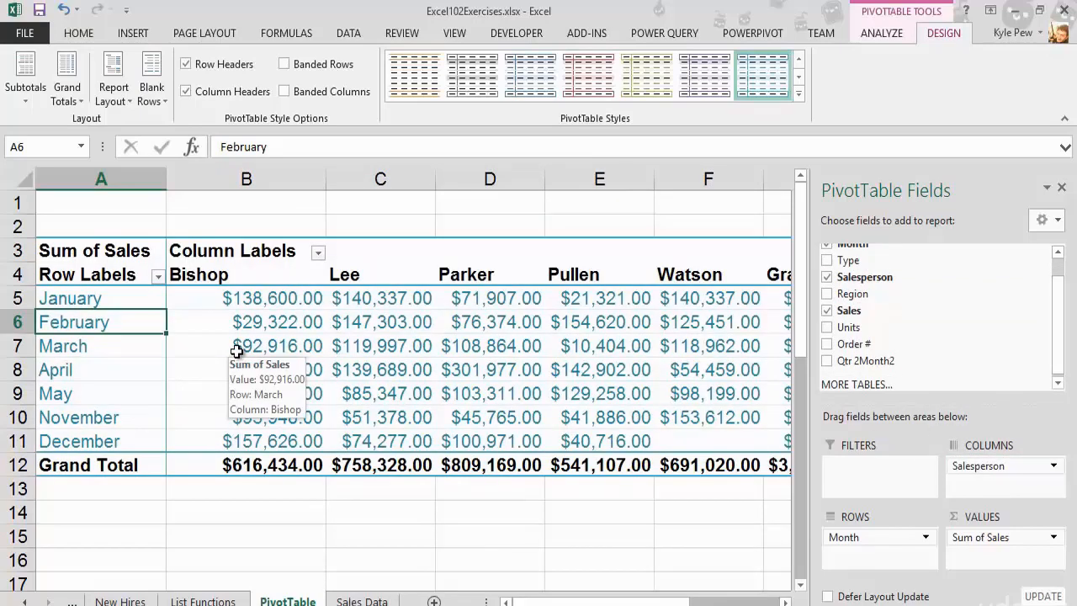
# Step: Apply the light orange PivotTable style to the table
pyautogui.click(244, 303)
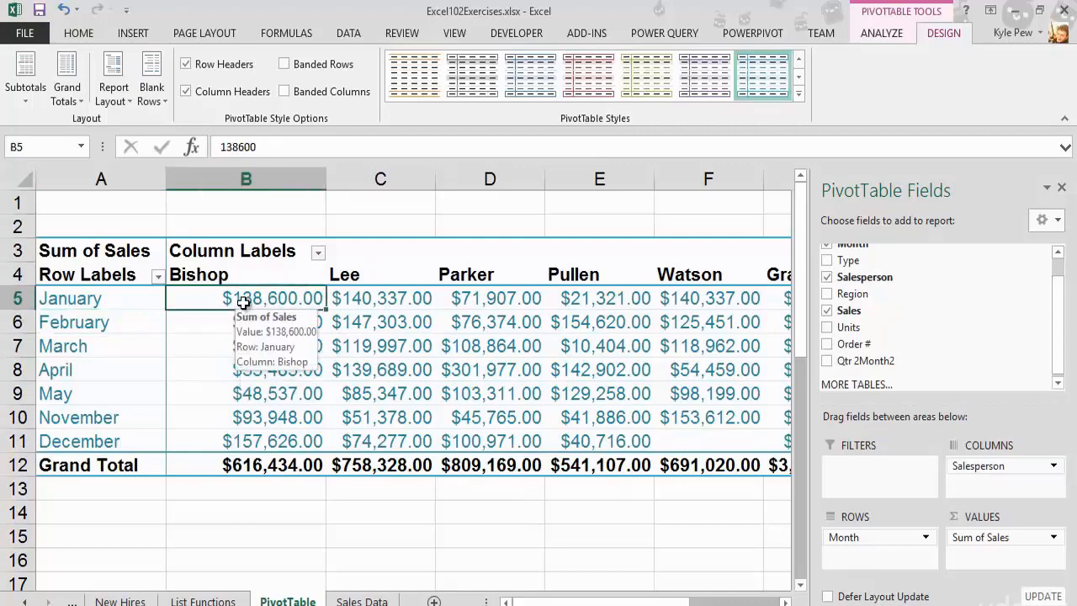
pyautogui.click(418, 80)
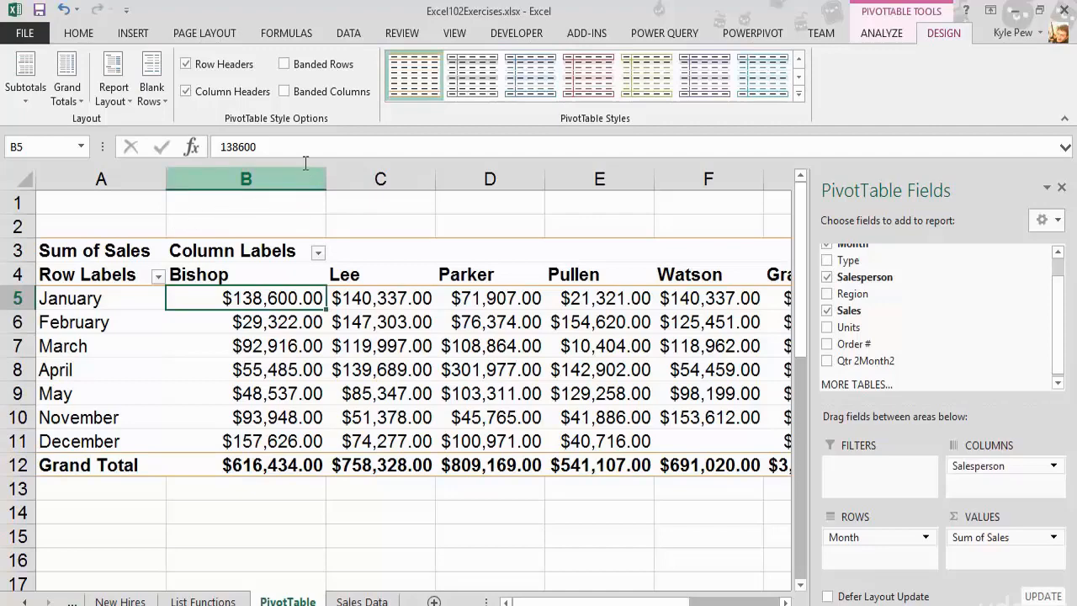
# Step: Turn on banded rows for the PivotTable, and replace them with banded columns
pyautogui.click(284, 63)
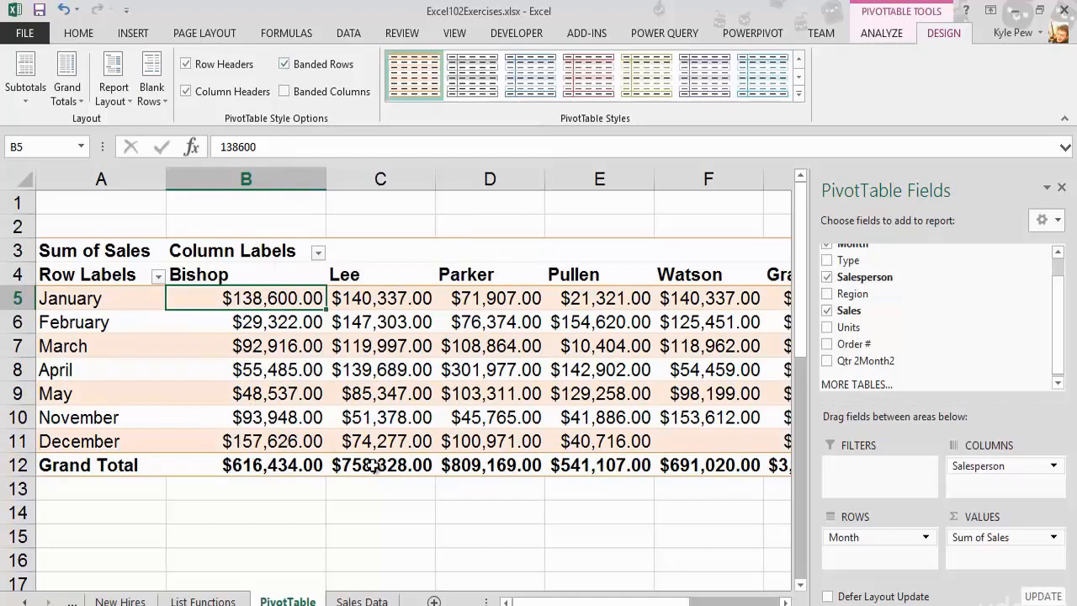
pyautogui.click(285, 64)
pyautogui.click(284, 91)
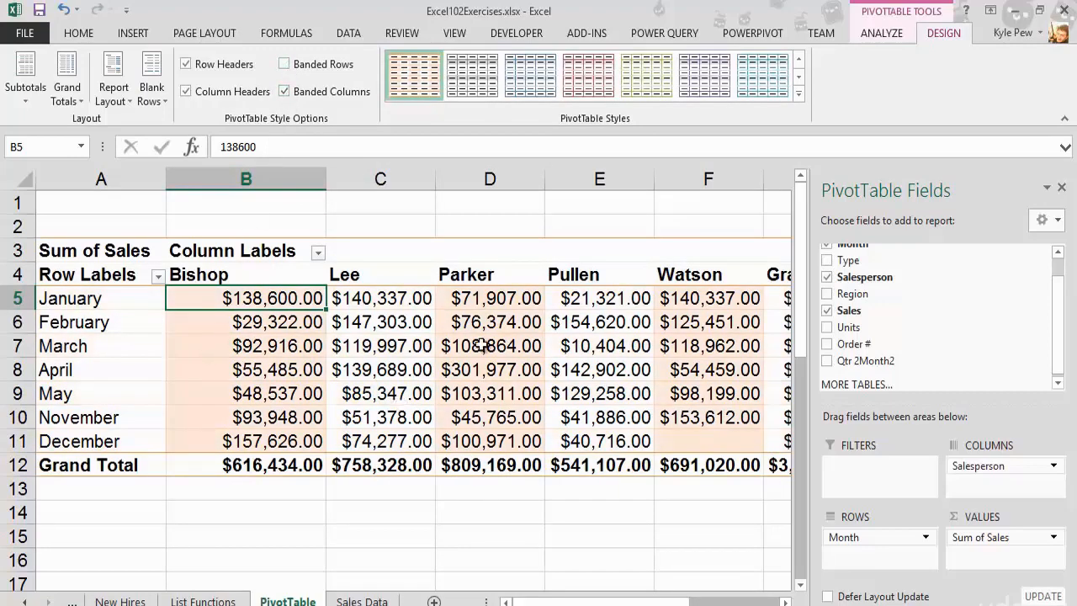
# Step: Apply the medium blue PivotTable style to the table
pyautogui.click(800, 94)
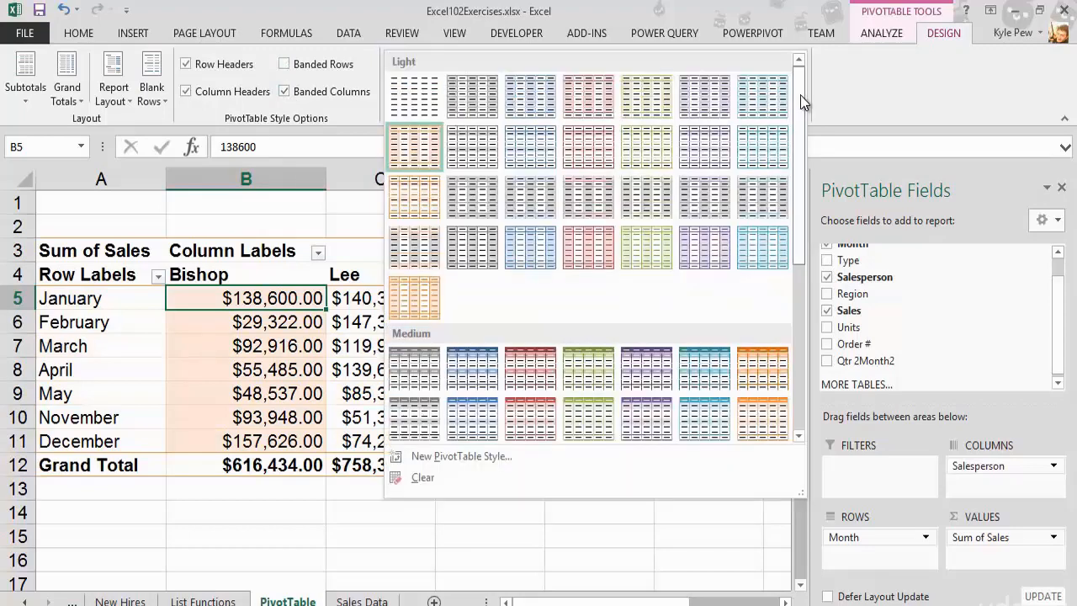
pyautogui.click(471, 385)
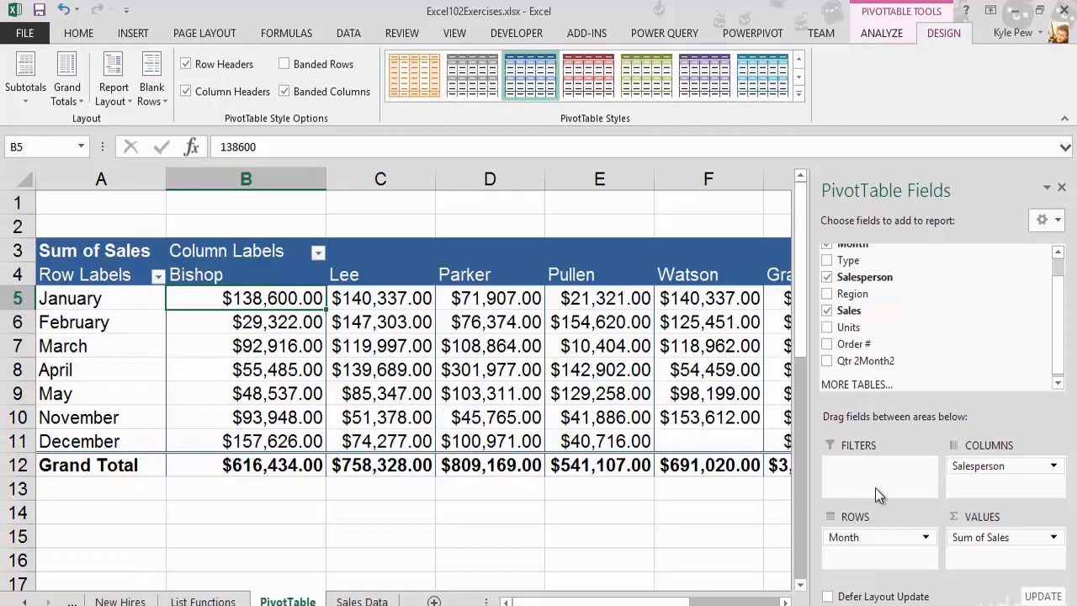
pyautogui.click(1002, 538)
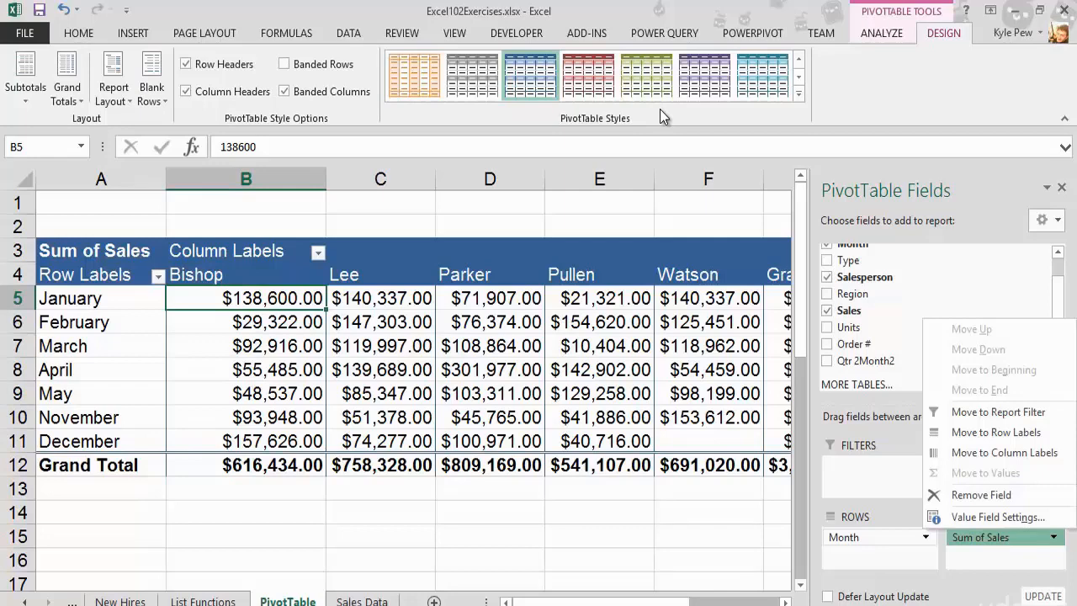
pyautogui.press('Escape')
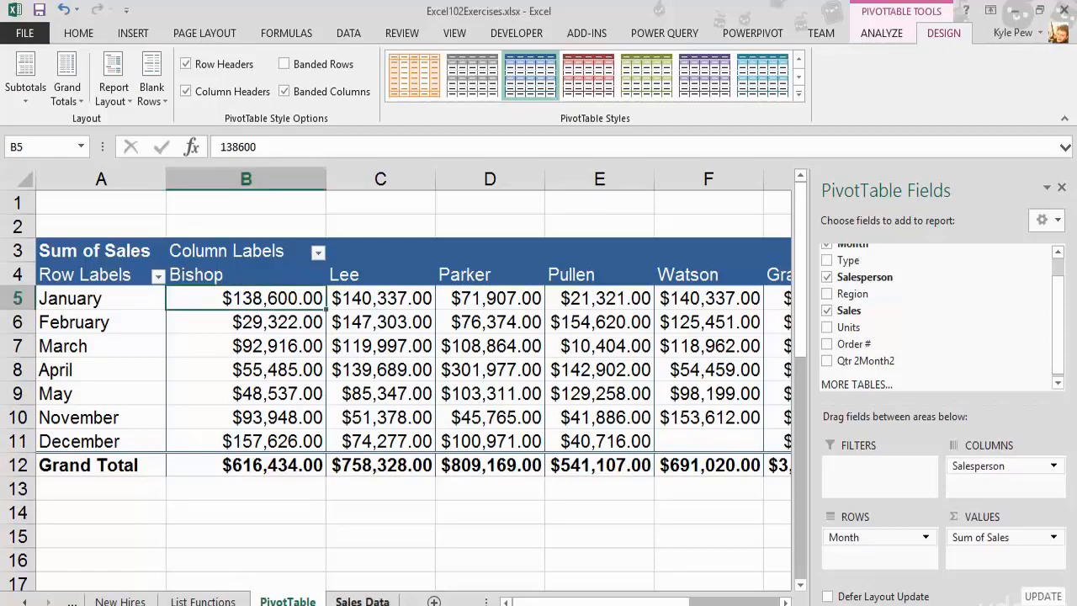
# Step: Look over the Sales Data sheet, and drill down into the April value in cell D8 to list its source records on a new sheet
pyautogui.click(345, 601)
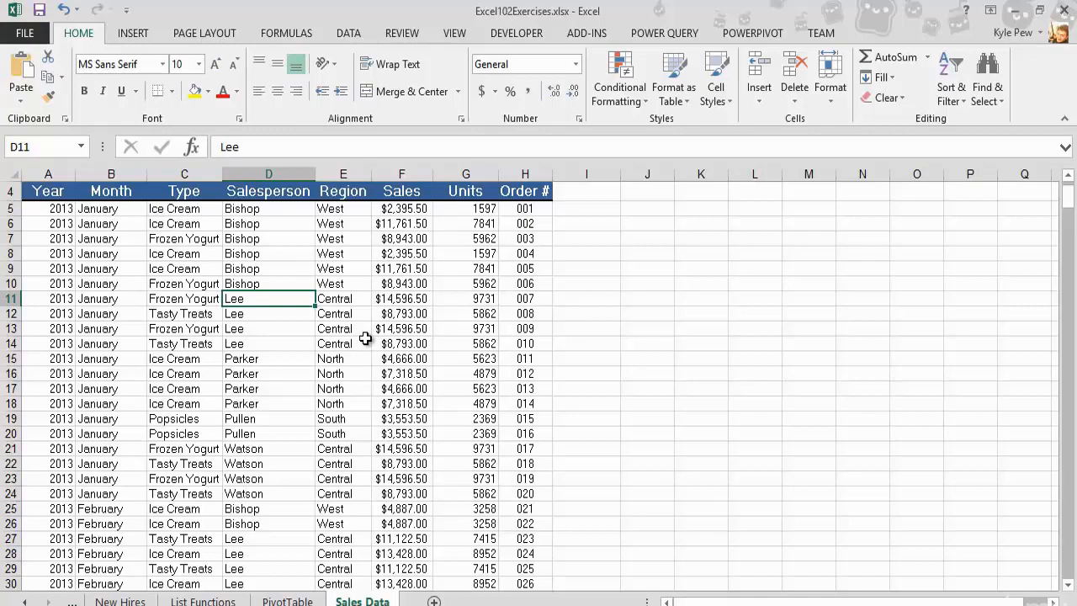
pyautogui.click(286, 600)
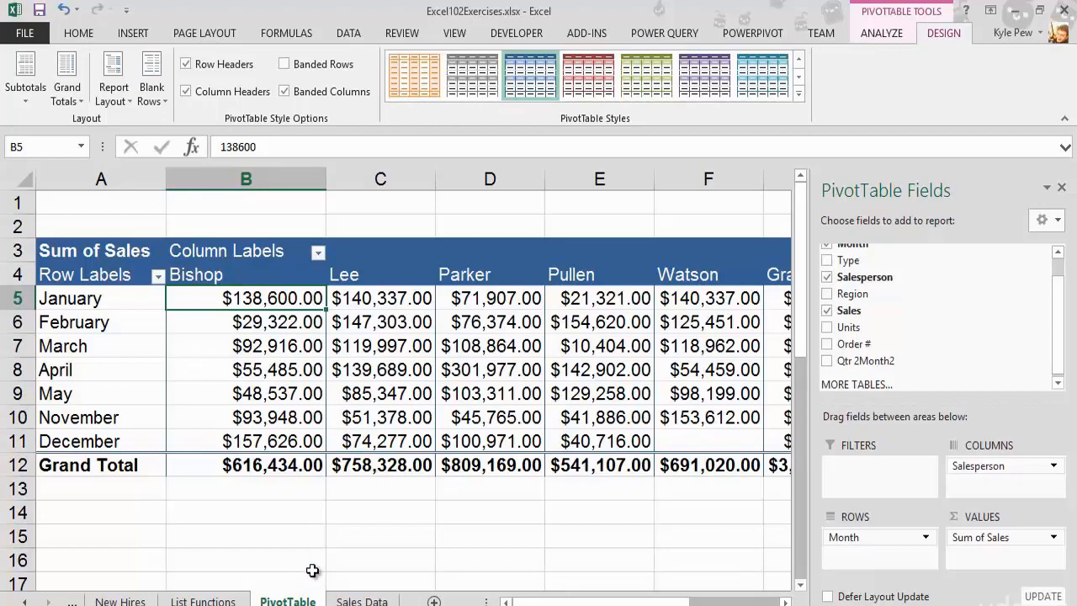
pyautogui.click(475, 369)
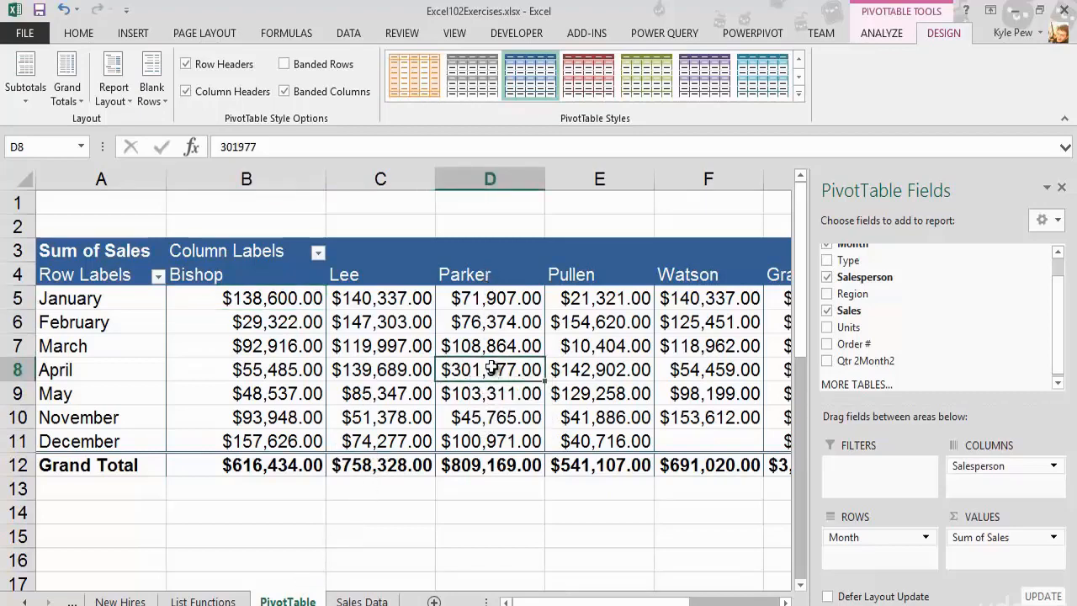
pyautogui.moveTo(480, 371)
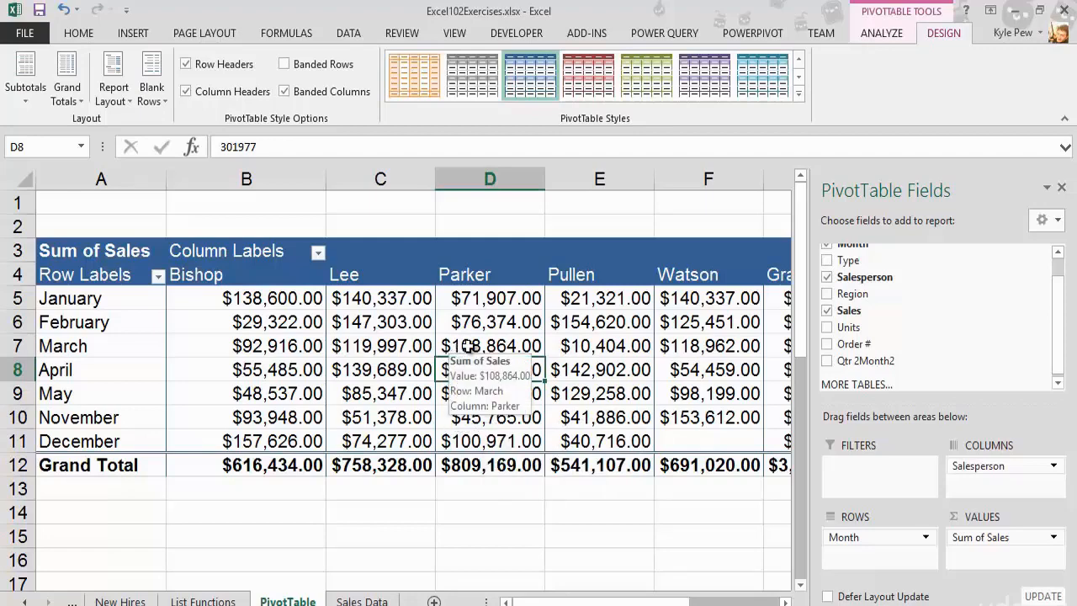
pyautogui.moveTo(525, 352)
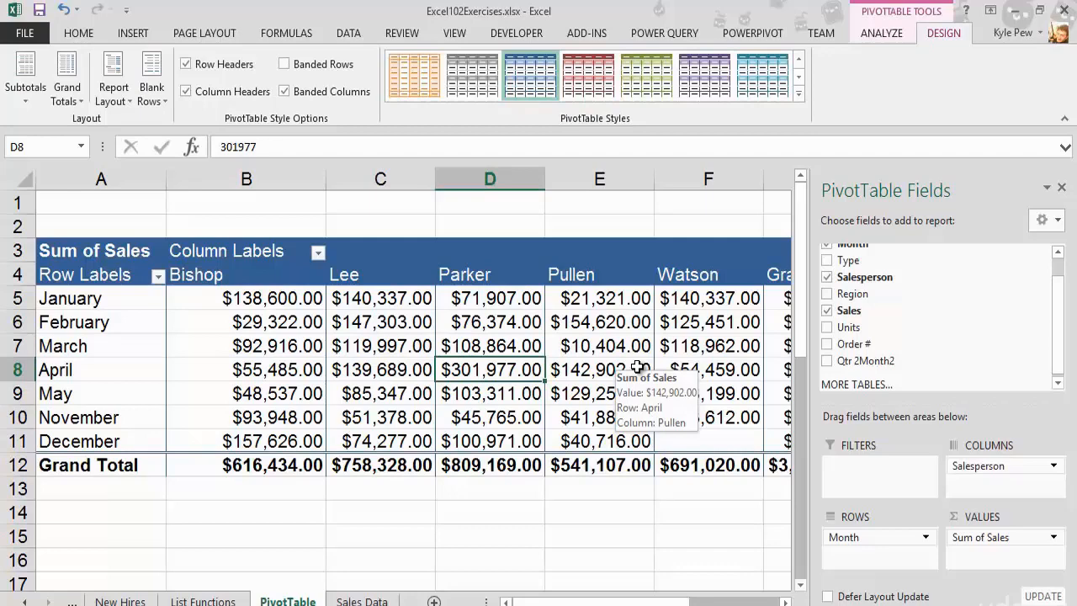
pyautogui.doubleClick(478, 370)
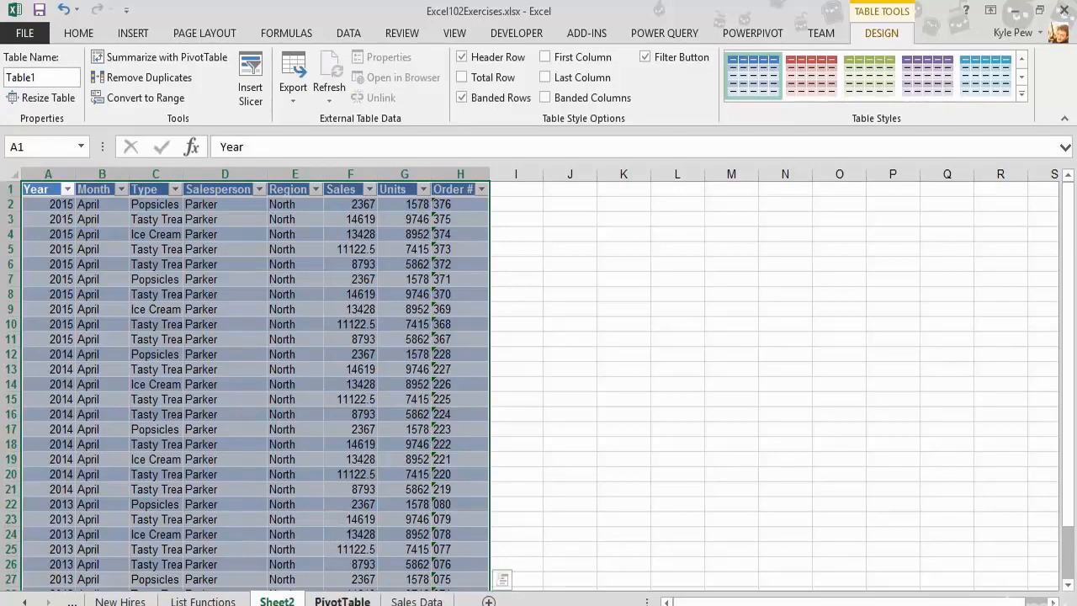
# Step: Drill down into the December value in cell B11 on a new sheet, and return to the PivotTable sheet
pyautogui.click(342, 601)
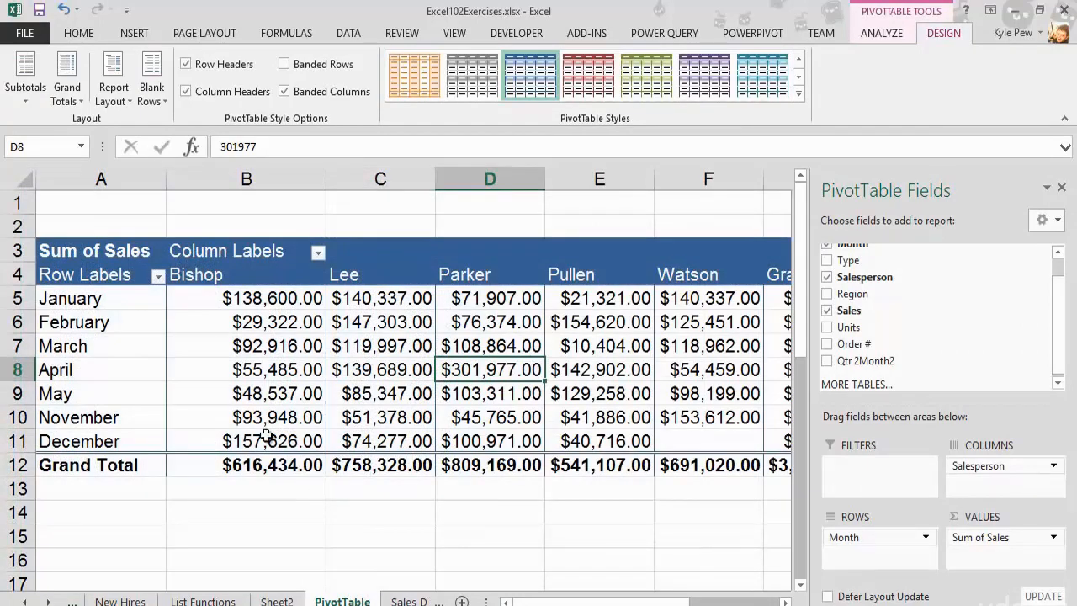
pyautogui.moveTo(254, 436)
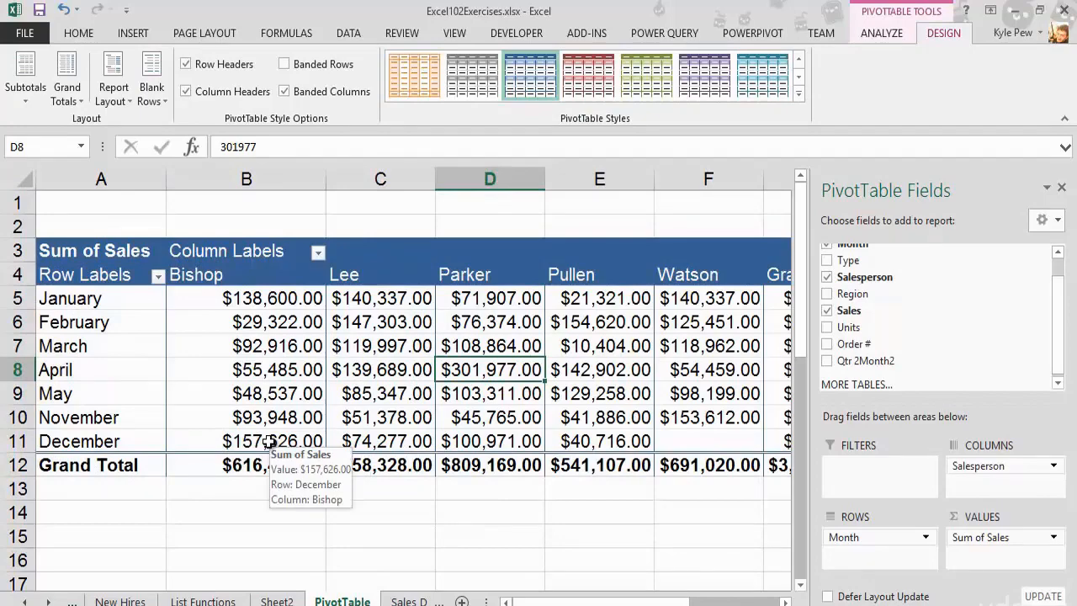
pyautogui.doubleClick(268, 441)
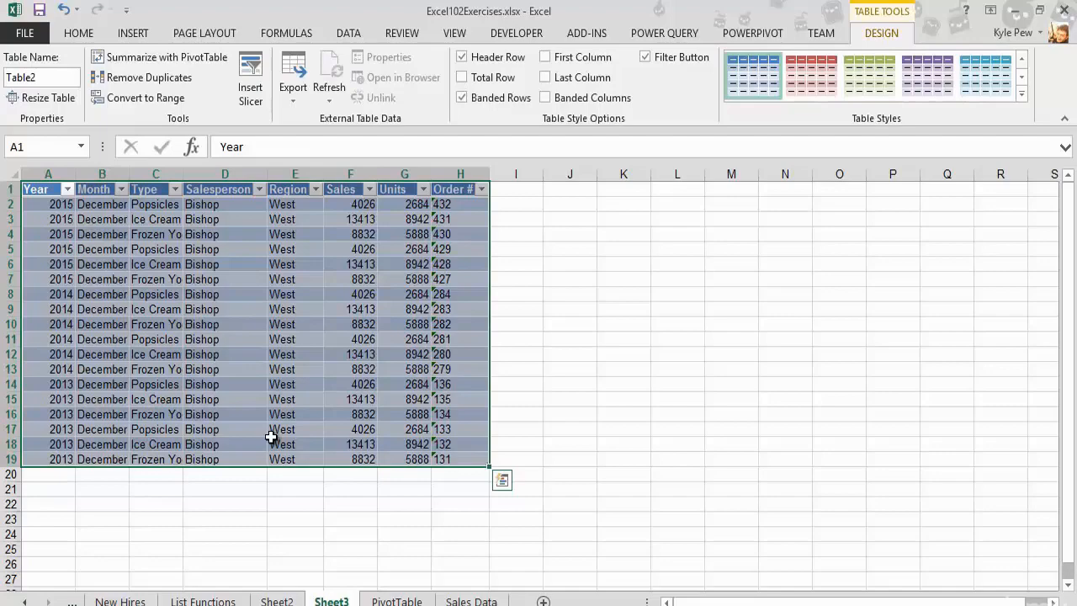
pyautogui.click(396, 601)
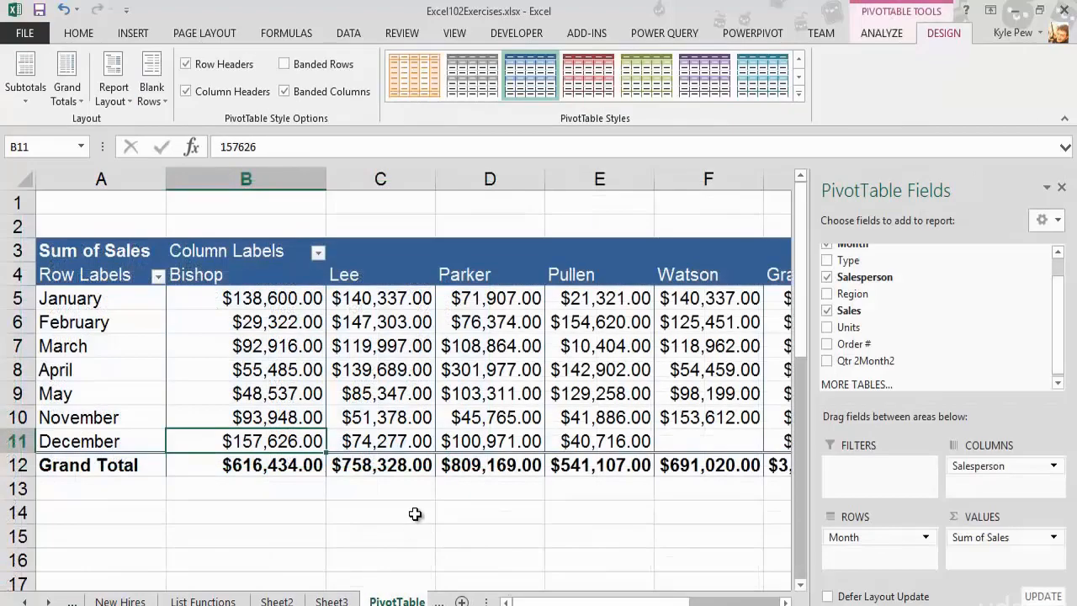
# Step: Compare the PivotTable with the source records on the Sales Data sheet, and return to the PivotTable sheet
pyautogui.click(479, 370)
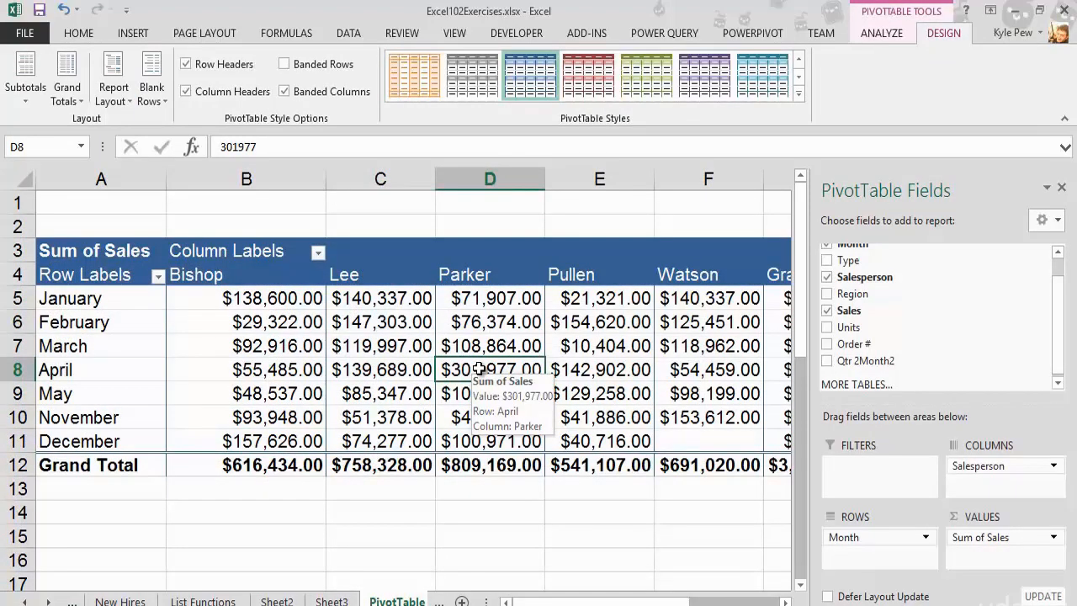
pyautogui.click(50, 601)
pyautogui.click(412, 601)
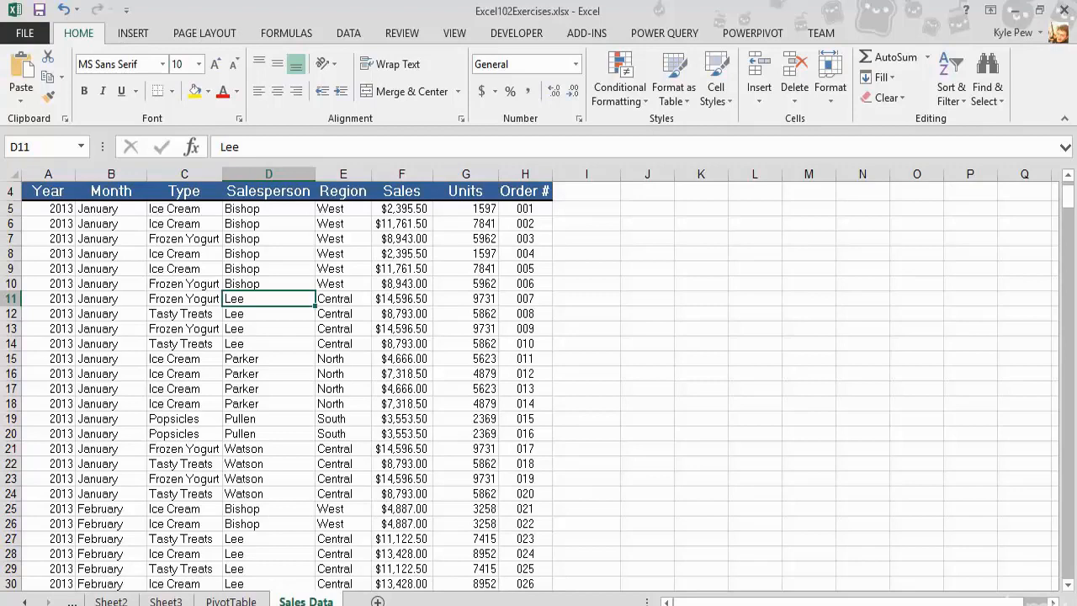
pyautogui.click(240, 601)
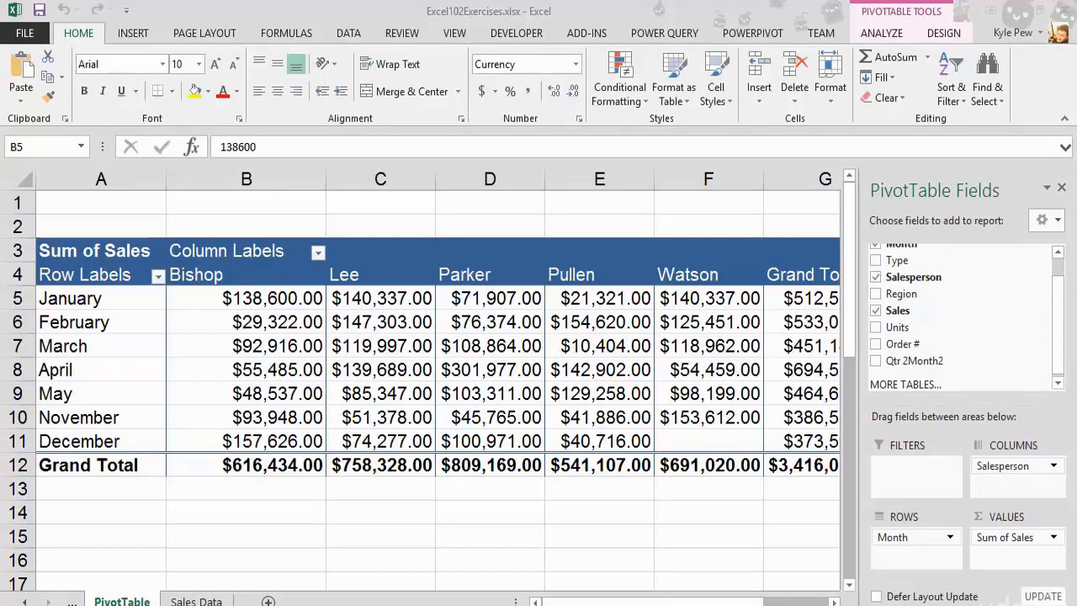
pyautogui.click(197, 604)
pyautogui.click(197, 601)
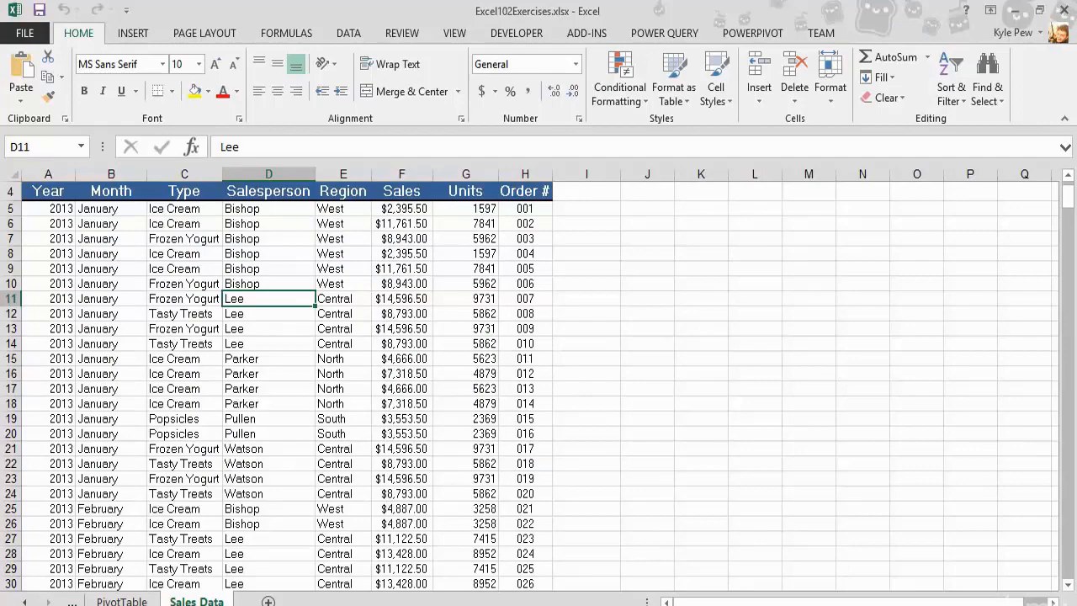
pyautogui.hotkey('ctrl', 'pageup')
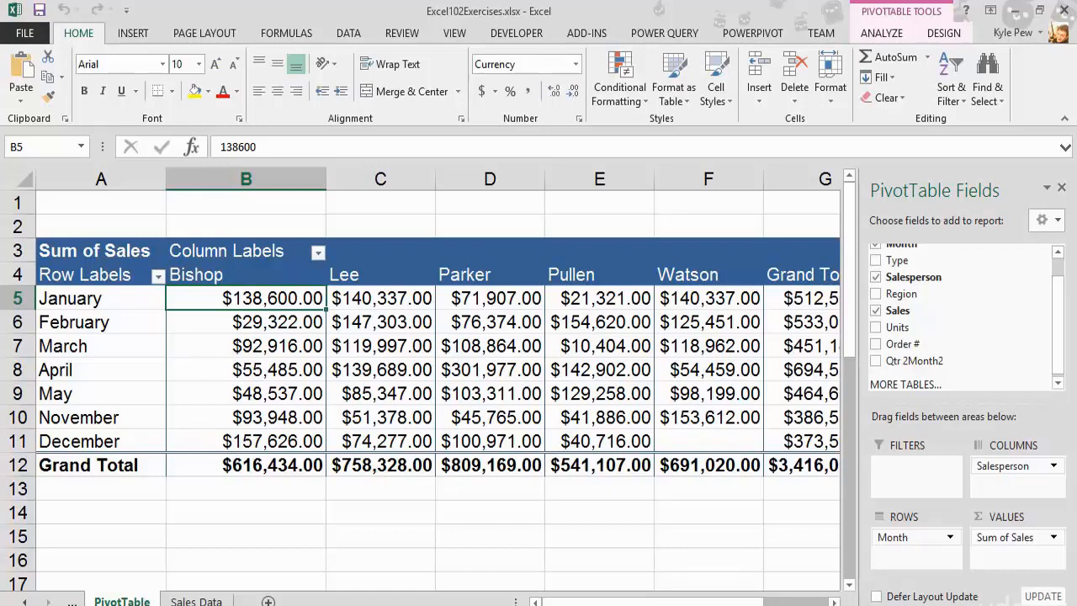
# Step: Insert a clustered column PivotChart based on the PivotTable, and move it below the table's Grand Total row
pyautogui.click(268, 355)
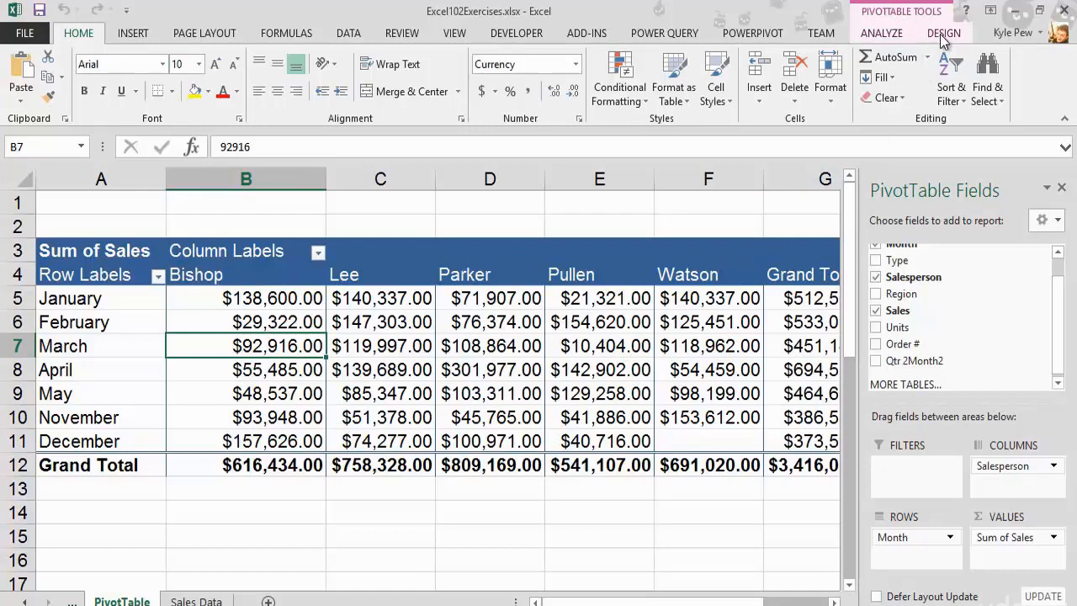
pyautogui.click(881, 34)
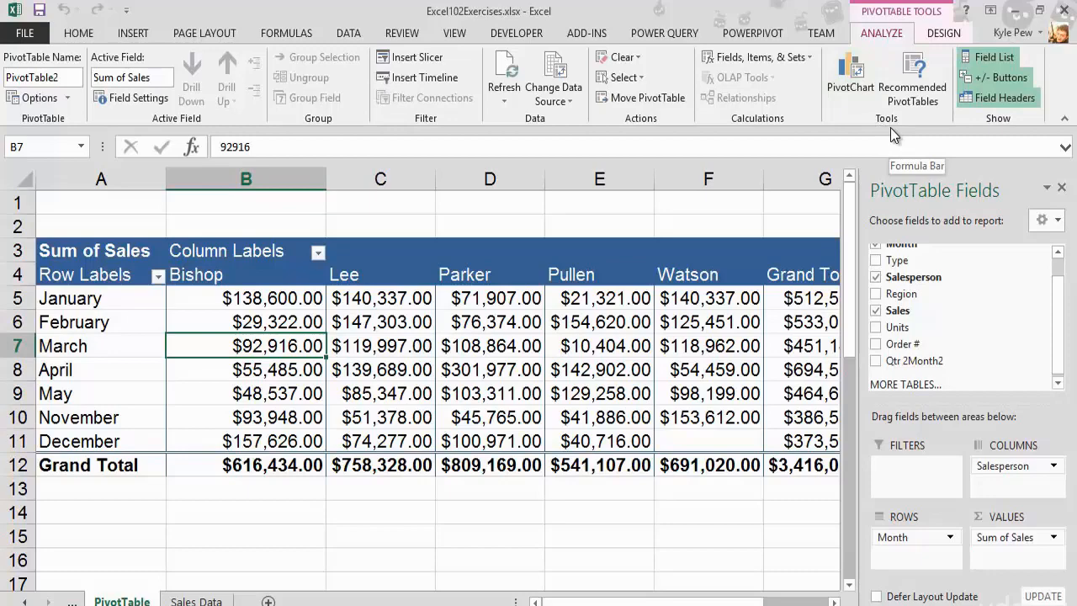
pyautogui.click(852, 76)
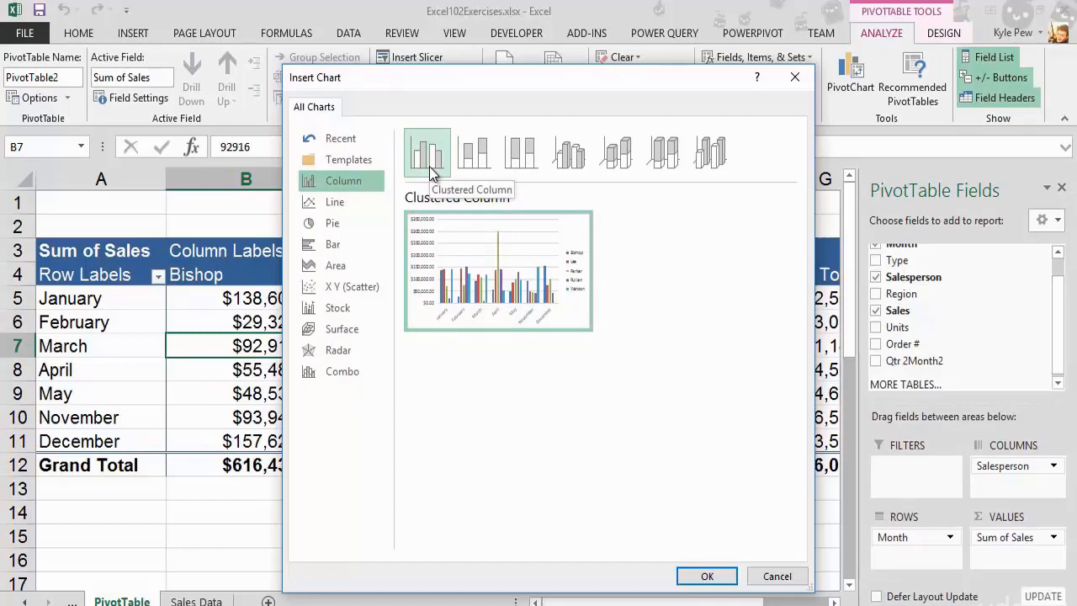
pyautogui.click(707, 577)
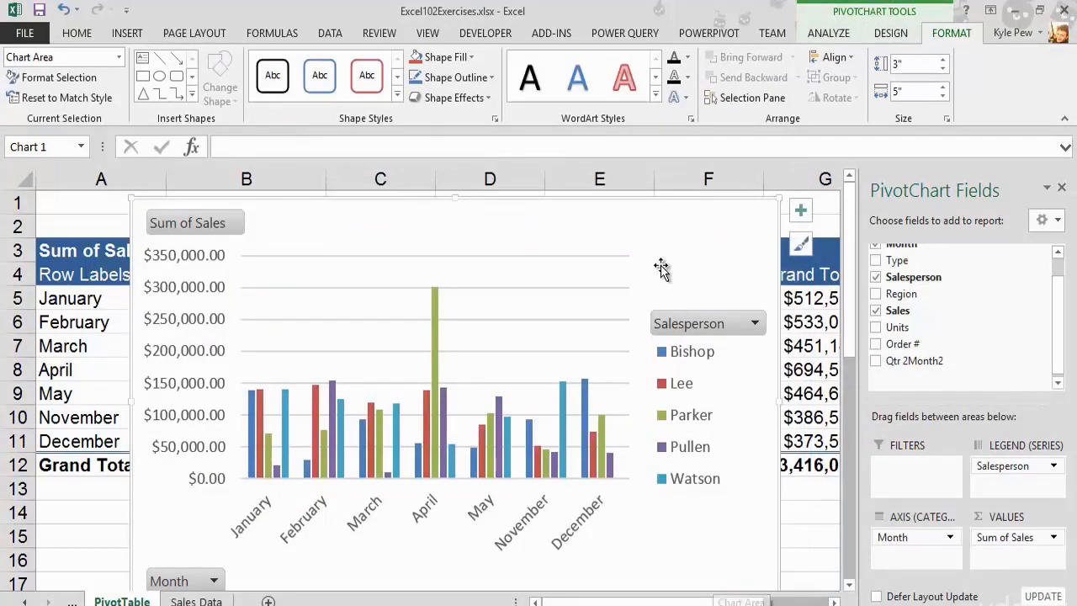
pyautogui.moveTo(651, 233); pyautogui.dragTo(606, 517)
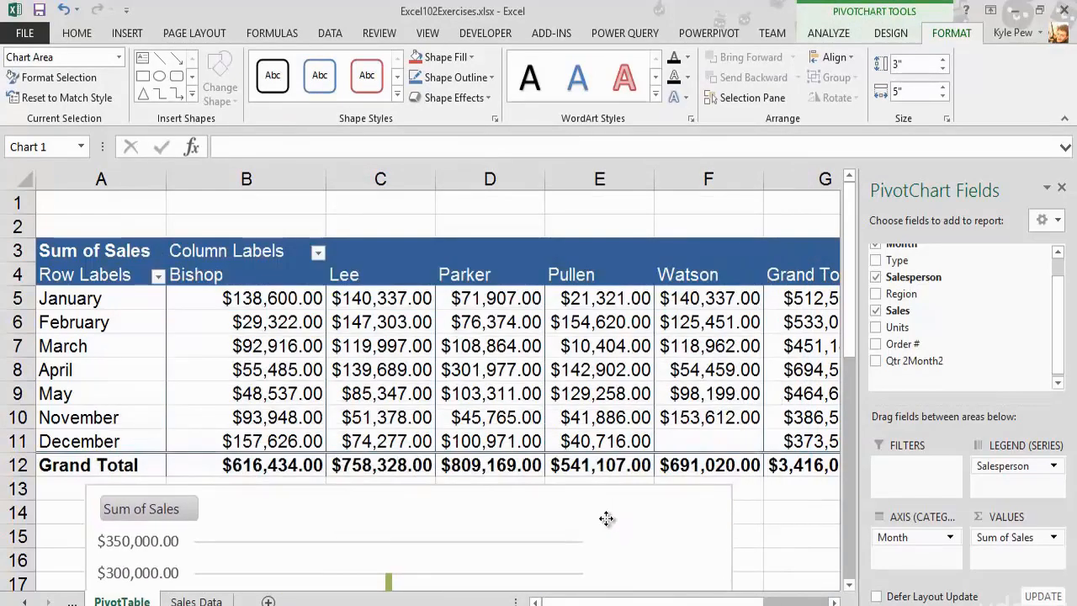
pyautogui.scroll(-4, 603, 485)
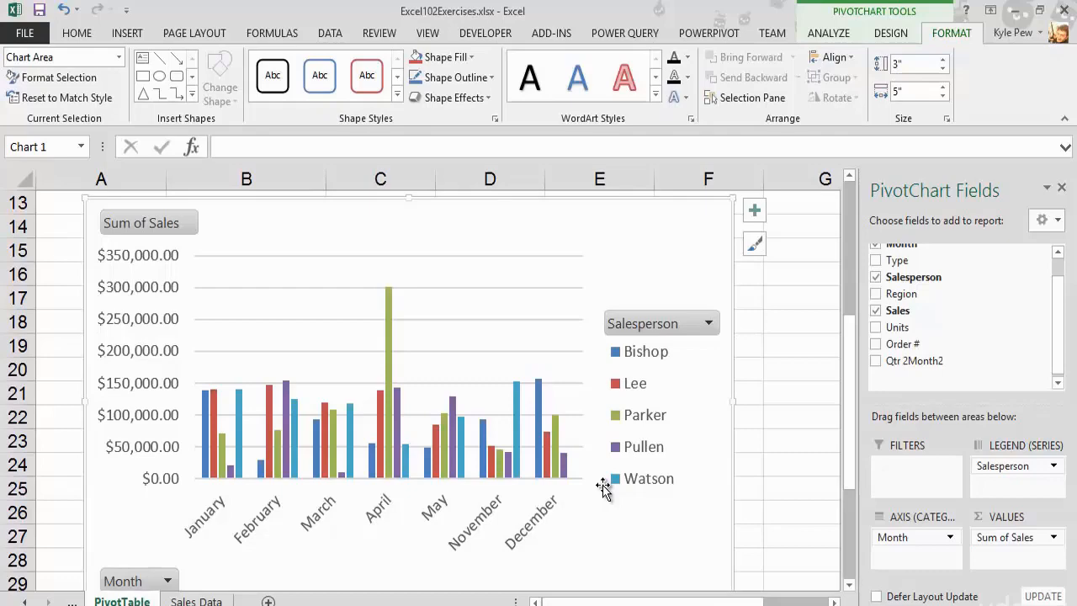
# Step: Replace the Month field with Year on the PivotChart's category axis
pyautogui.scroll(3, 603, 484)
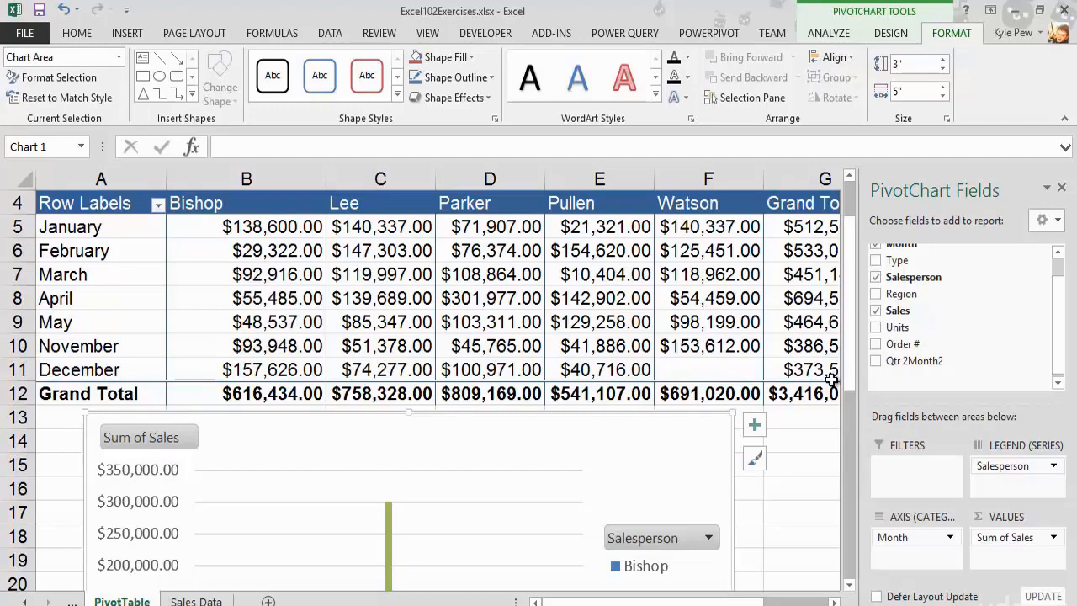
pyautogui.moveTo(870, 538); pyautogui.dragTo(989, 360)
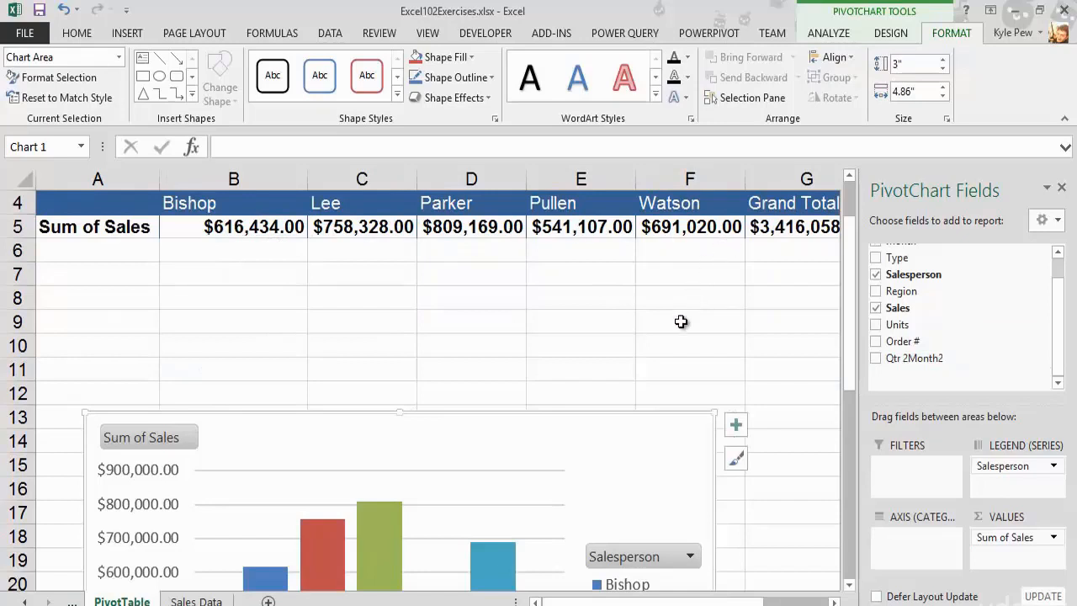
pyautogui.scroll(-2, 680, 322)
pyautogui.scroll(-2, 681, 321)
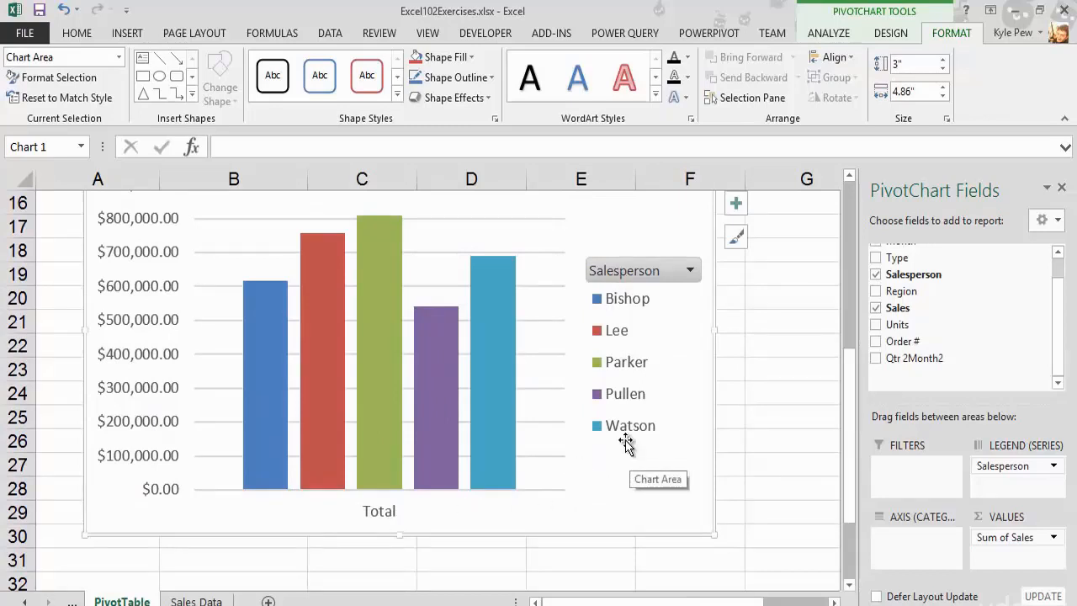
pyautogui.scroll(1, 961, 360)
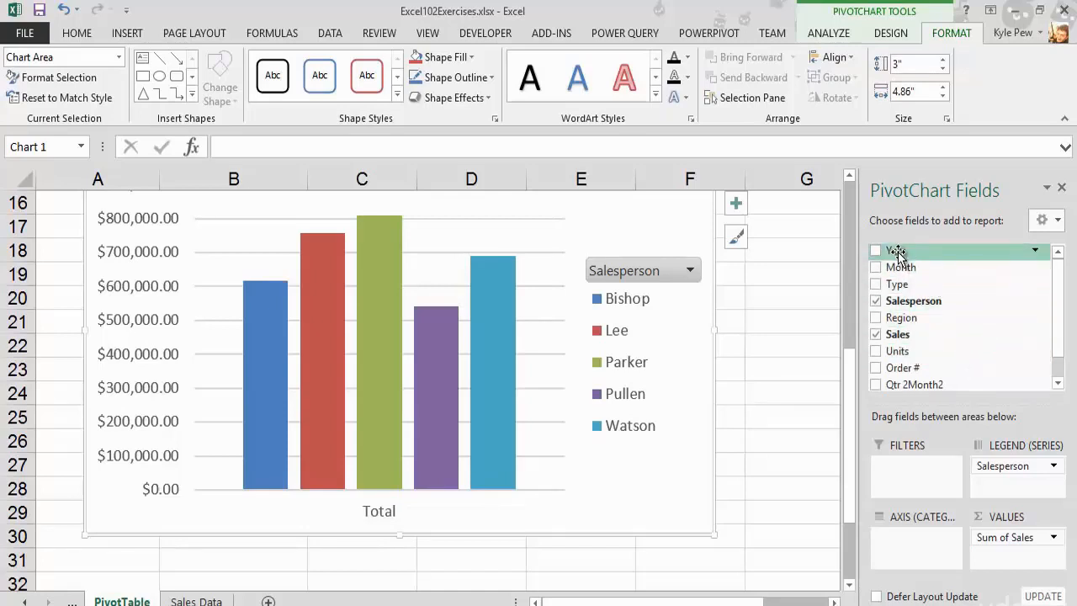
pyautogui.moveTo(897, 255); pyautogui.dragTo(896, 535)
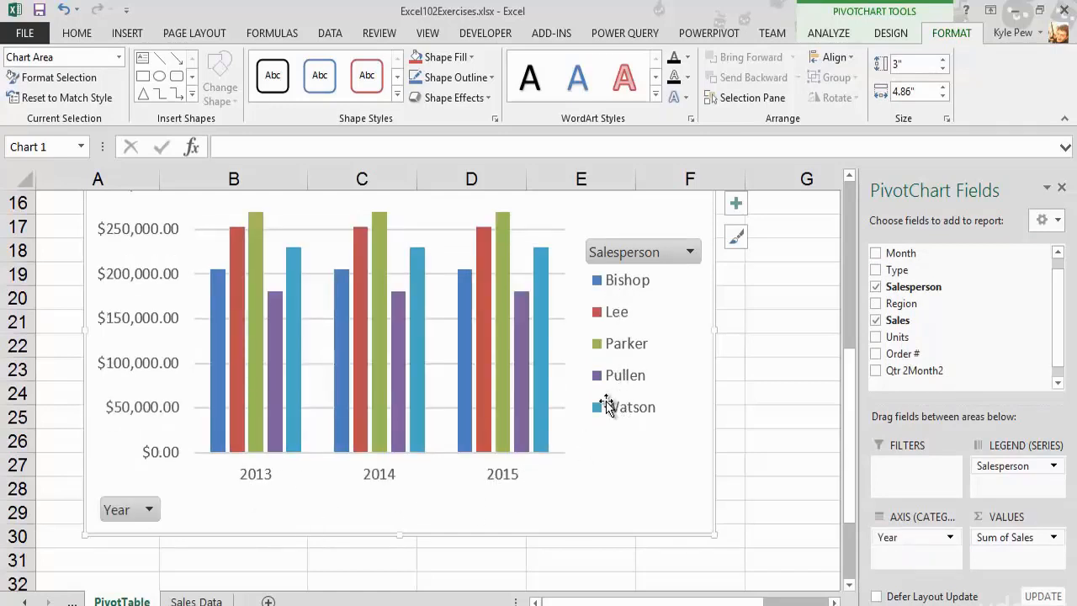
pyautogui.scroll(5, 522, 449)
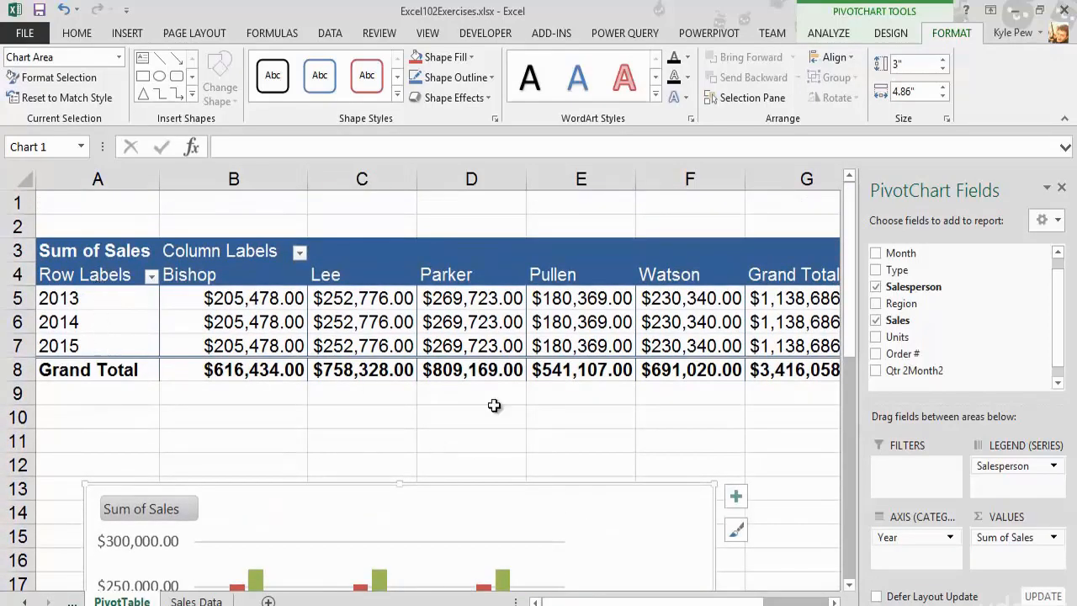
# Step: Replace the Year field with Type on the PivotChart's category axis, and review the updated chart and table
pyautogui.moveTo(883, 537); pyautogui.dragTo(1005, 301)
pyautogui.moveTo(893, 258); pyautogui.dragTo(888, 547)
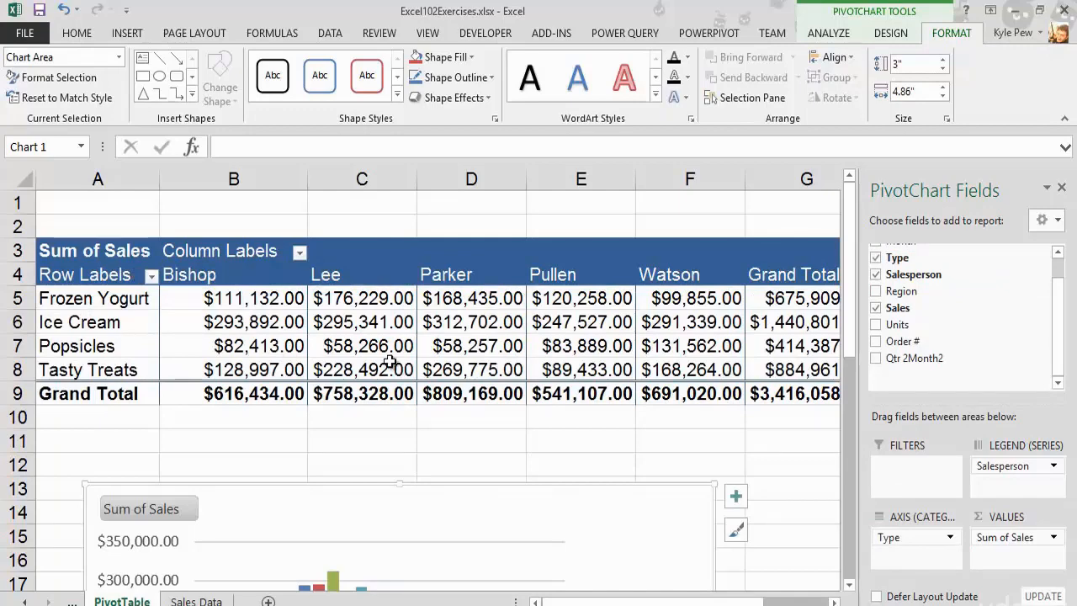
pyautogui.scroll(-4, 307, 473)
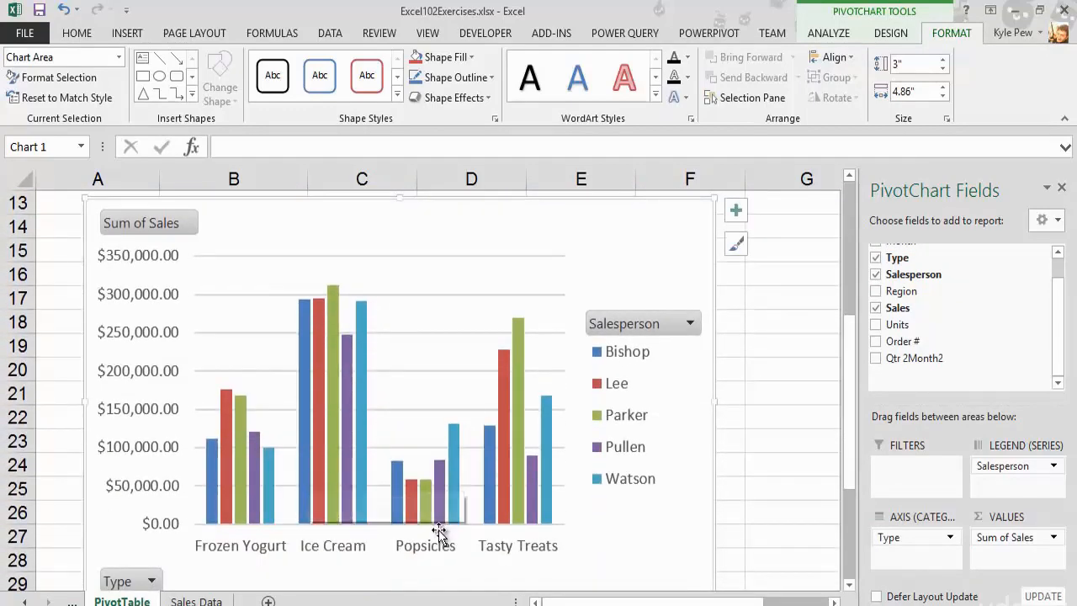
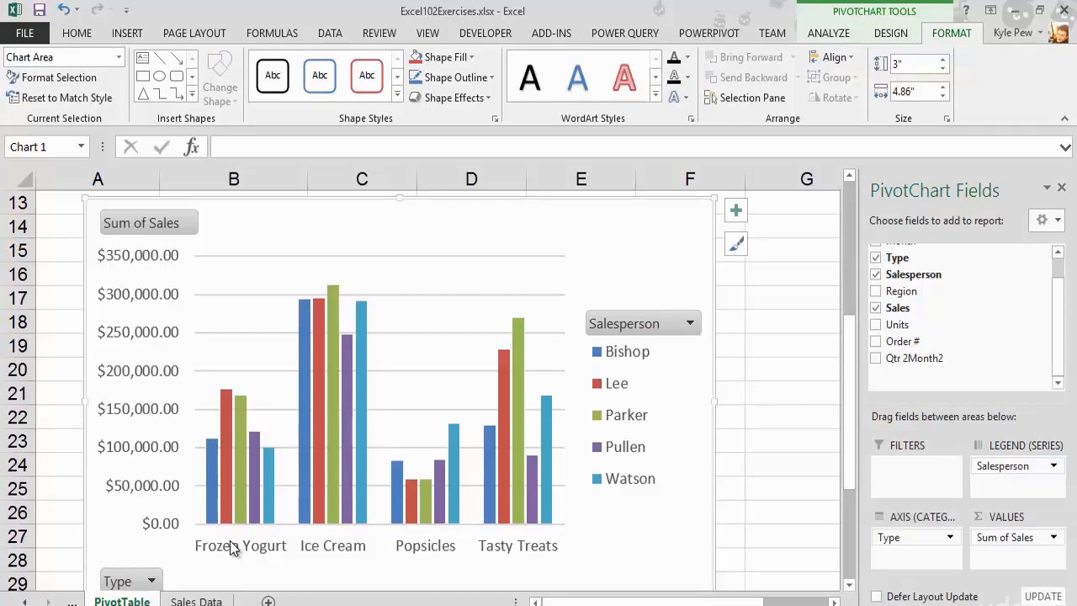
pyautogui.scroll(4, 233, 547)
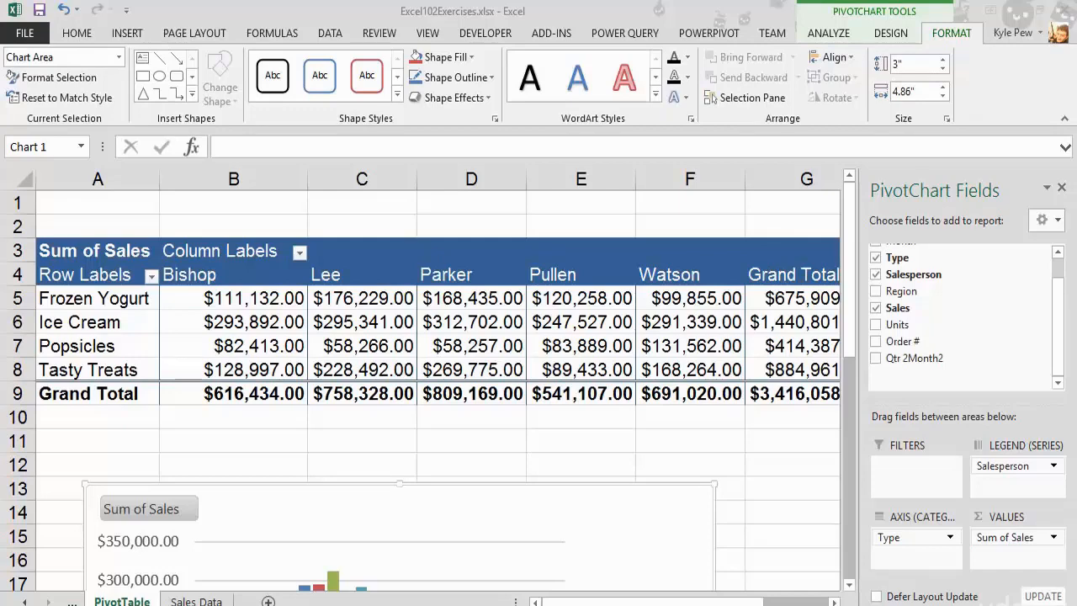
# Step: Filter the PivotTable's row labels to show only Frozen Yogurt and Popsicles
pyautogui.click(229, 326)
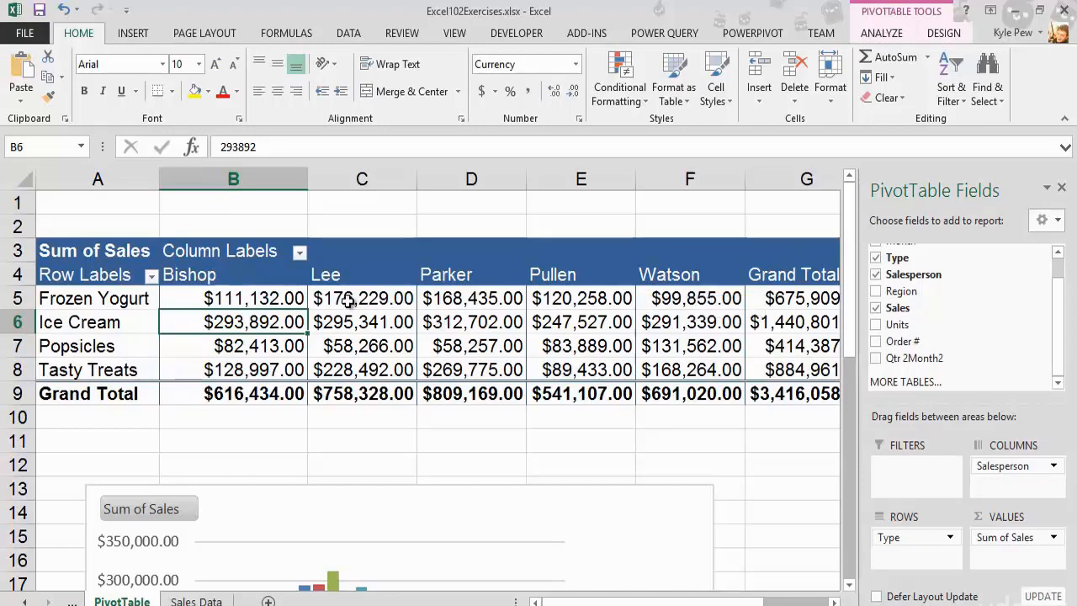
pyautogui.click(151, 277)
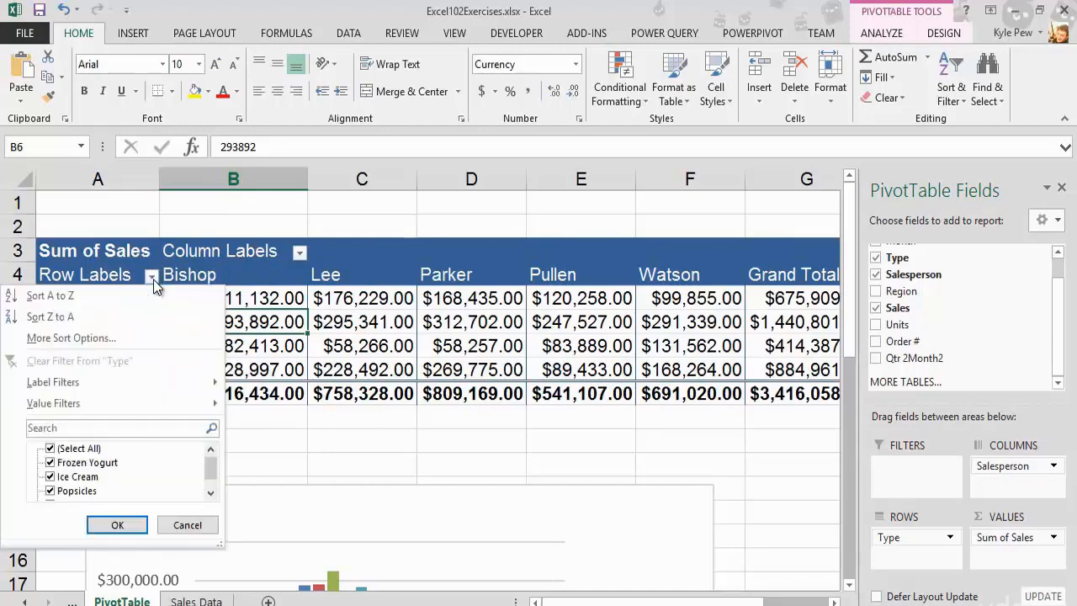
pyautogui.click(51, 449)
pyautogui.scroll(-1, 56, 451)
pyautogui.click(51, 449)
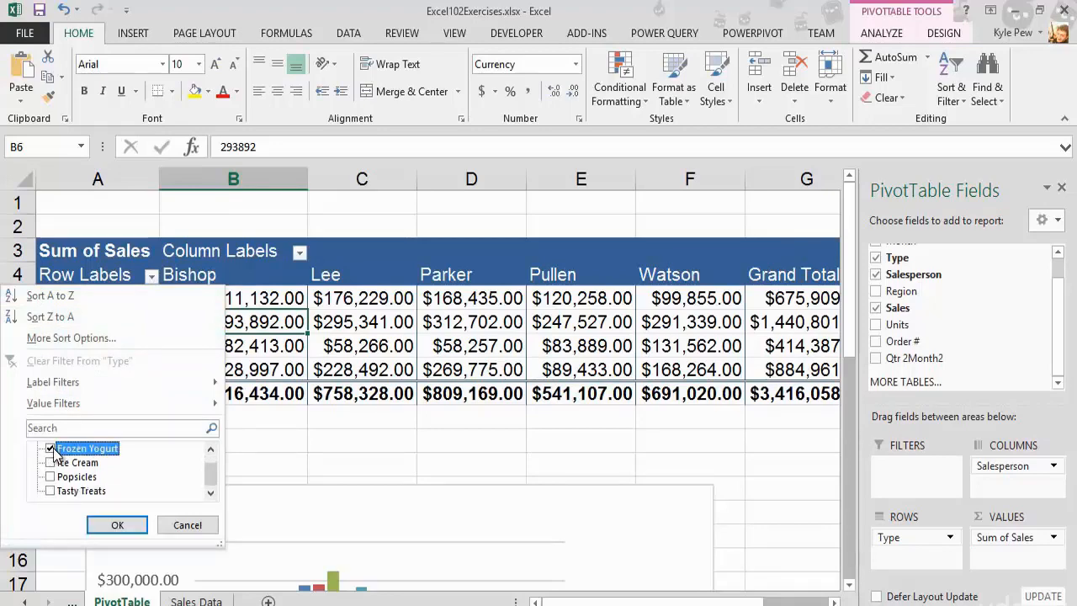
pyautogui.click(51, 477)
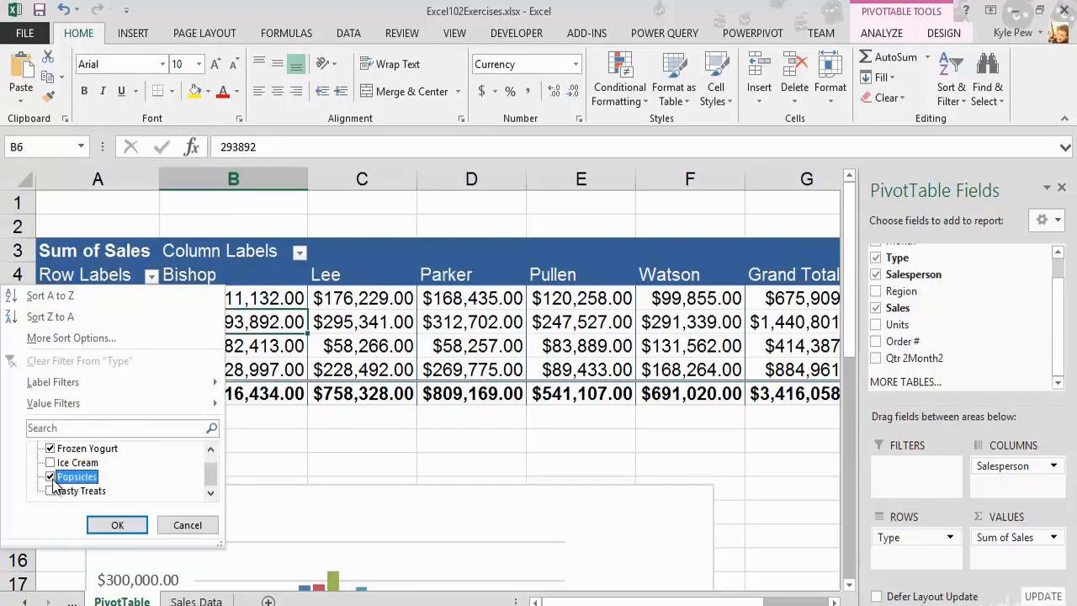
pyautogui.click(107, 526)
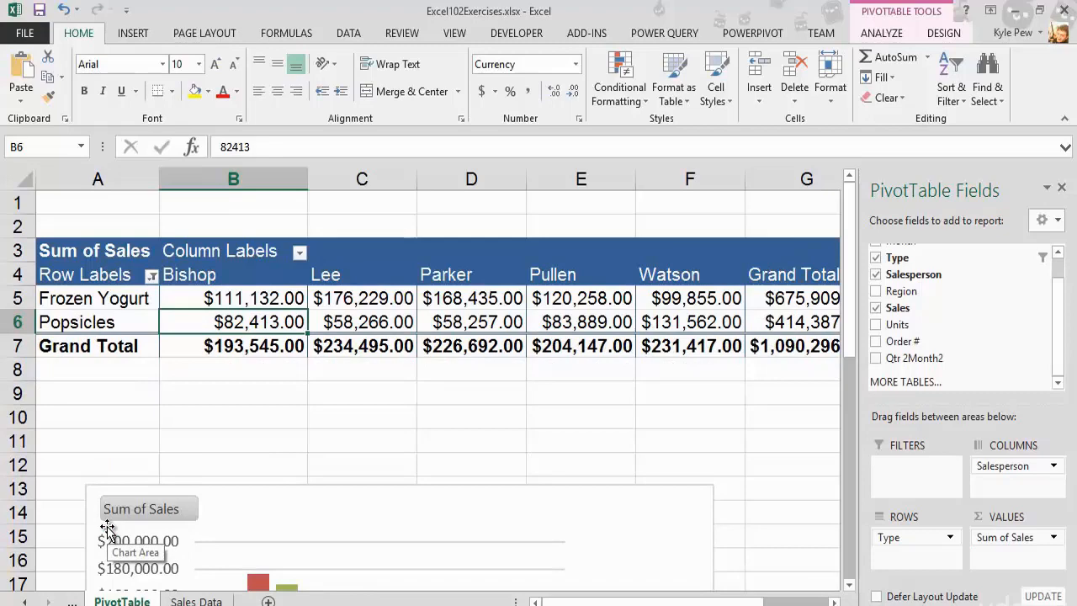
# Step: Move the PivotChart up to review the filtered product types, and place it back below the table, starting at row 12
pyautogui.moveTo(230, 500); pyautogui.dragTo(191, 365)
pyautogui.scroll(-3, 209, 408)
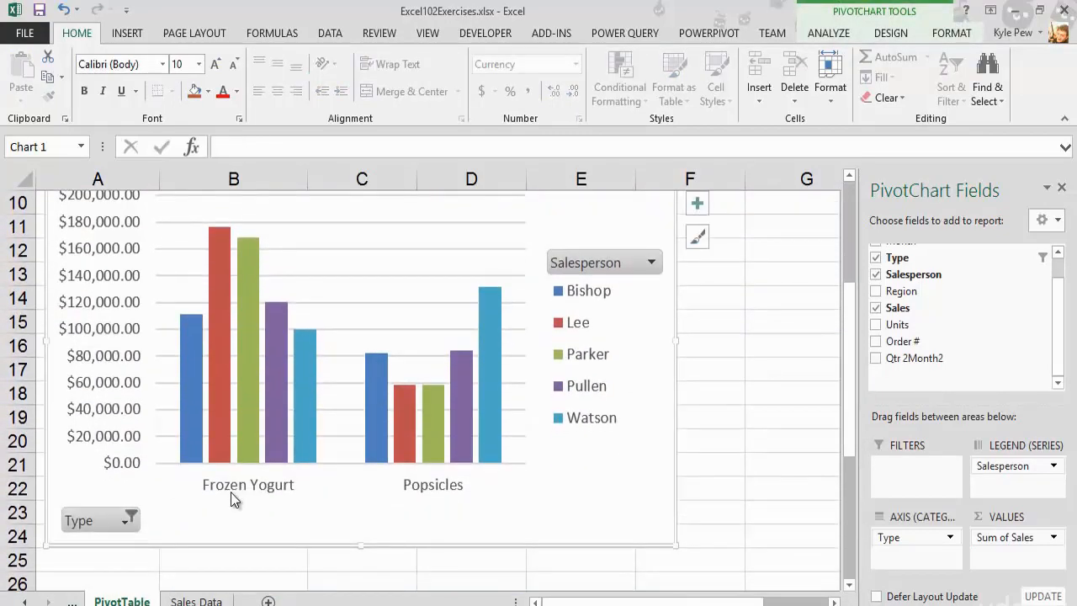
pyautogui.scroll(3, 449, 482)
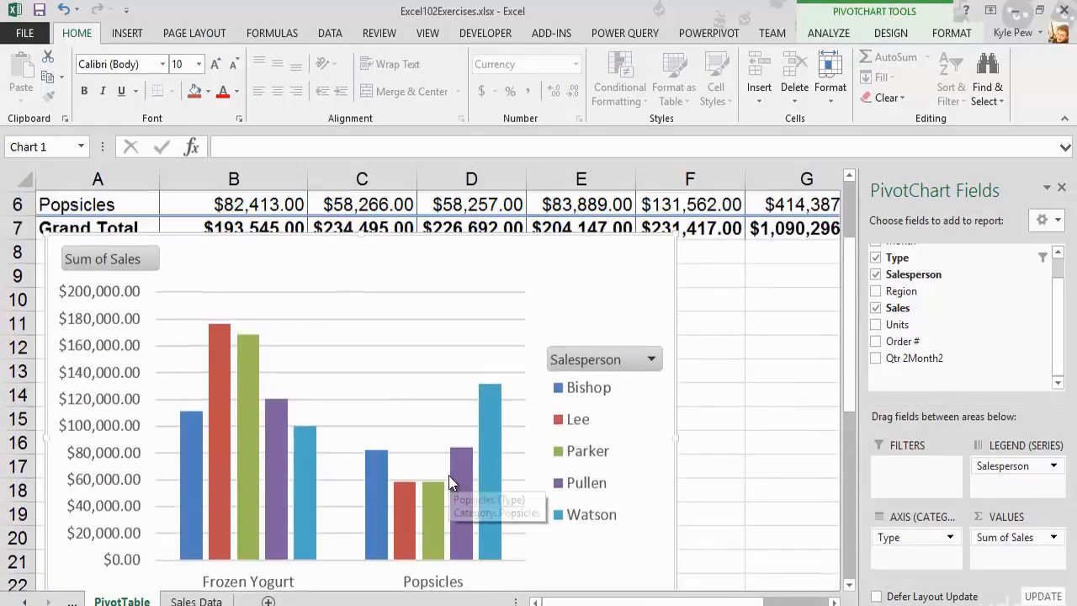
pyautogui.moveTo(265, 402); pyautogui.dragTo(262, 493)
# Step: Filter the PivotTable's column labels to only the first two salespeople, and review the updated PivotChart
pyautogui.click(300, 254)
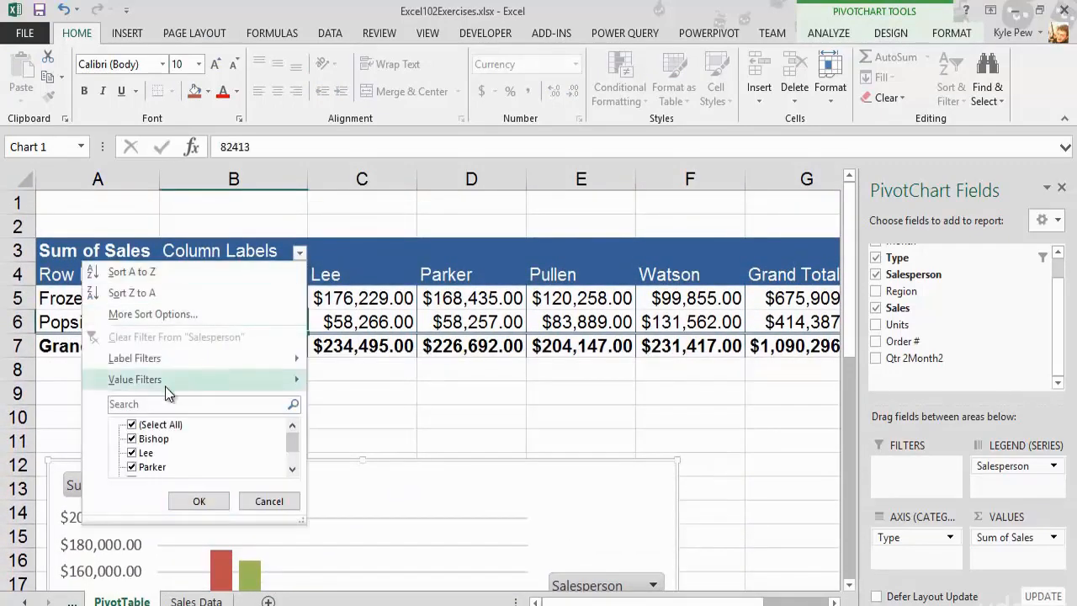
pyautogui.click(131, 426)
pyautogui.click(132, 439)
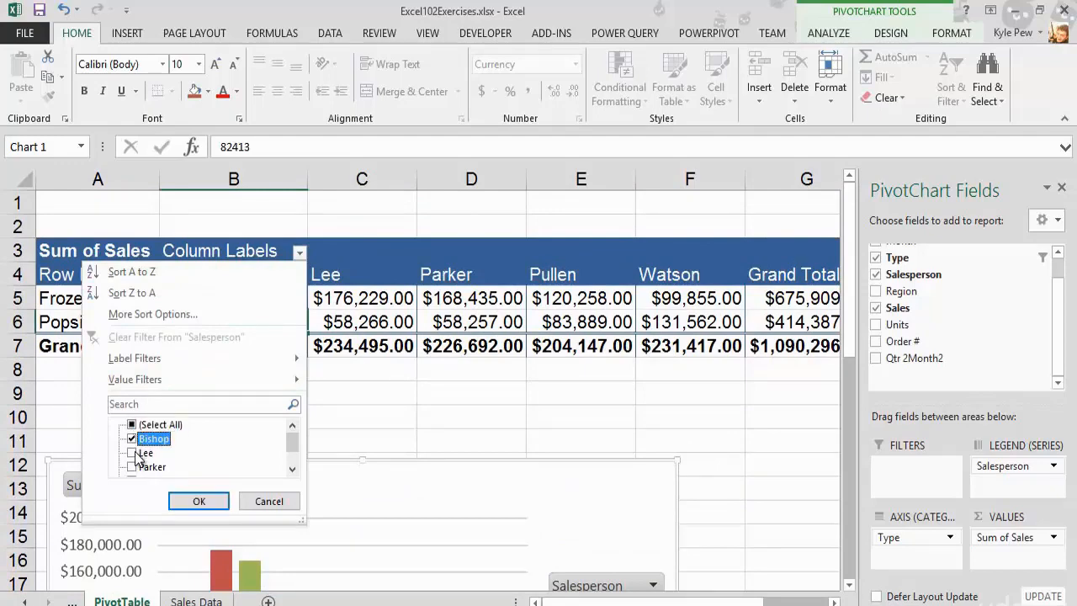
pyautogui.click(132, 453)
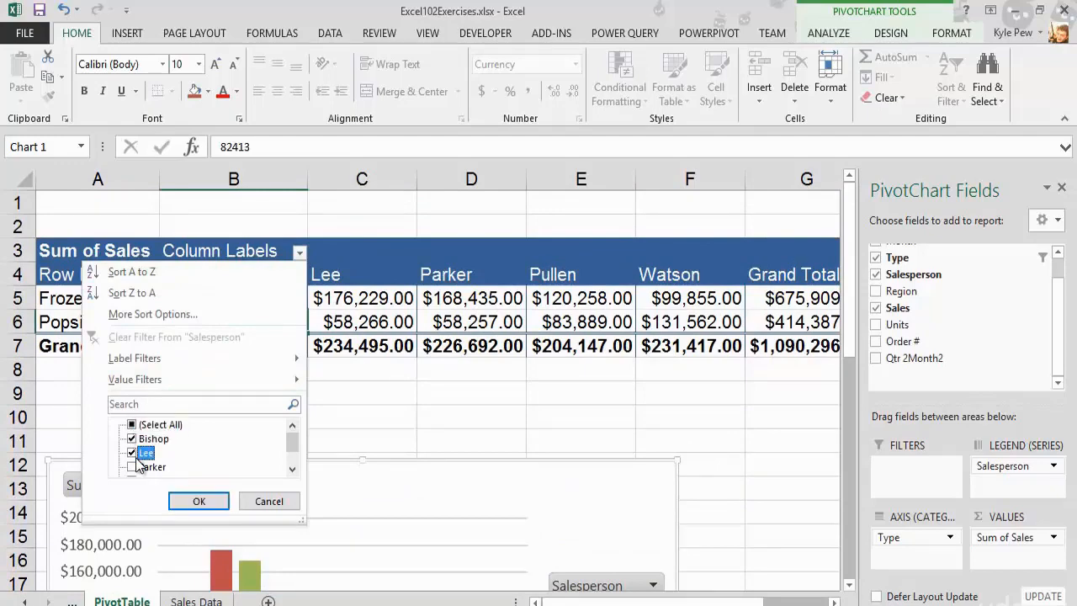
pyautogui.click(199, 501)
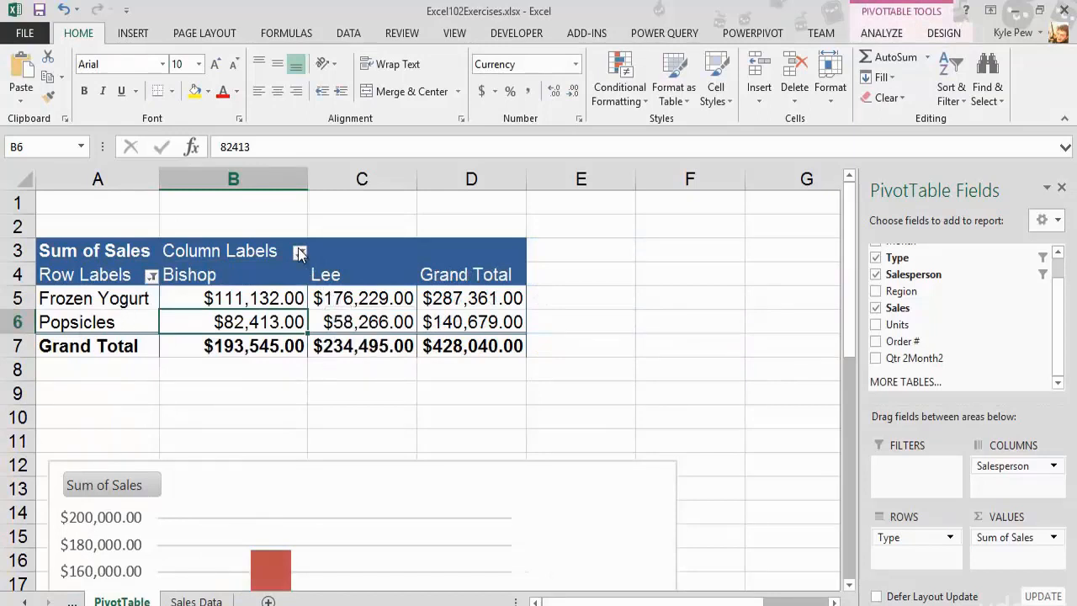
pyautogui.scroll(-4, 143, 283)
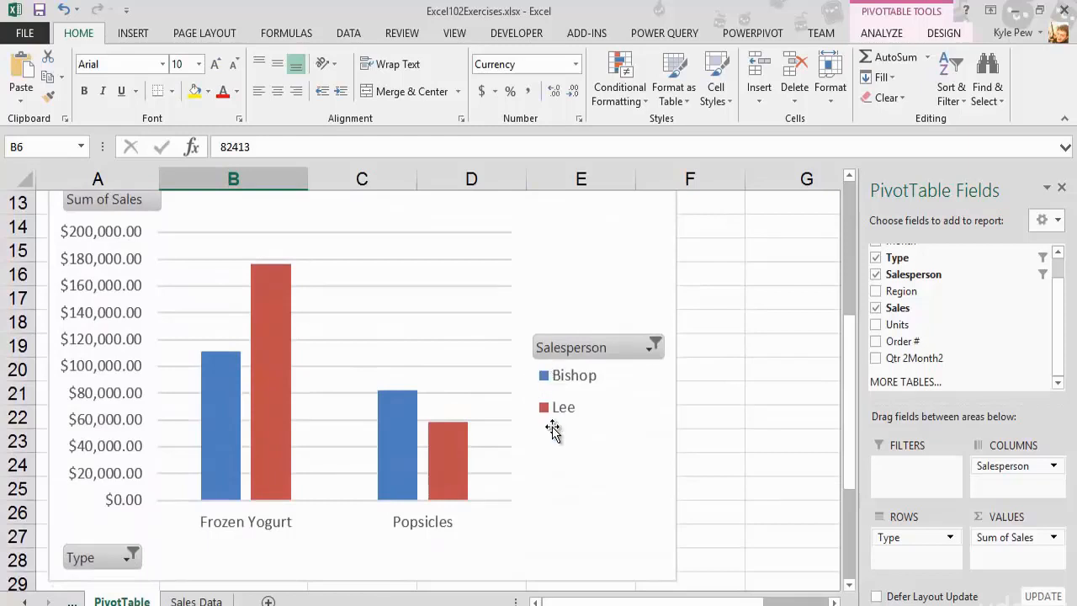
pyautogui.scroll(4, 369, 397)
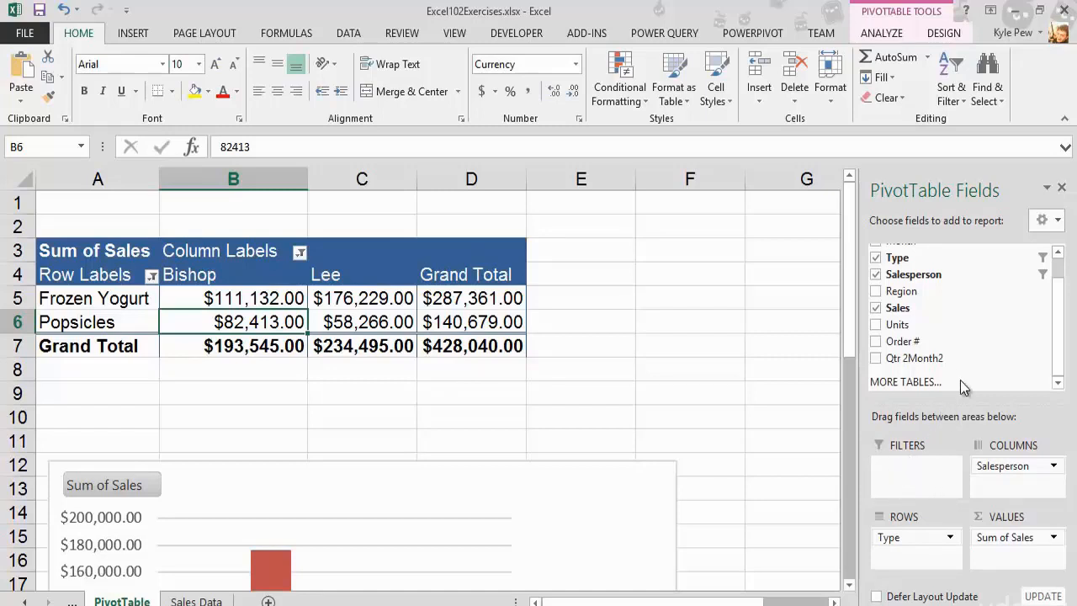
# Step: Add the Month field as a report filter above the PivotTable and set it to April
pyautogui.scroll(1, 972, 360)
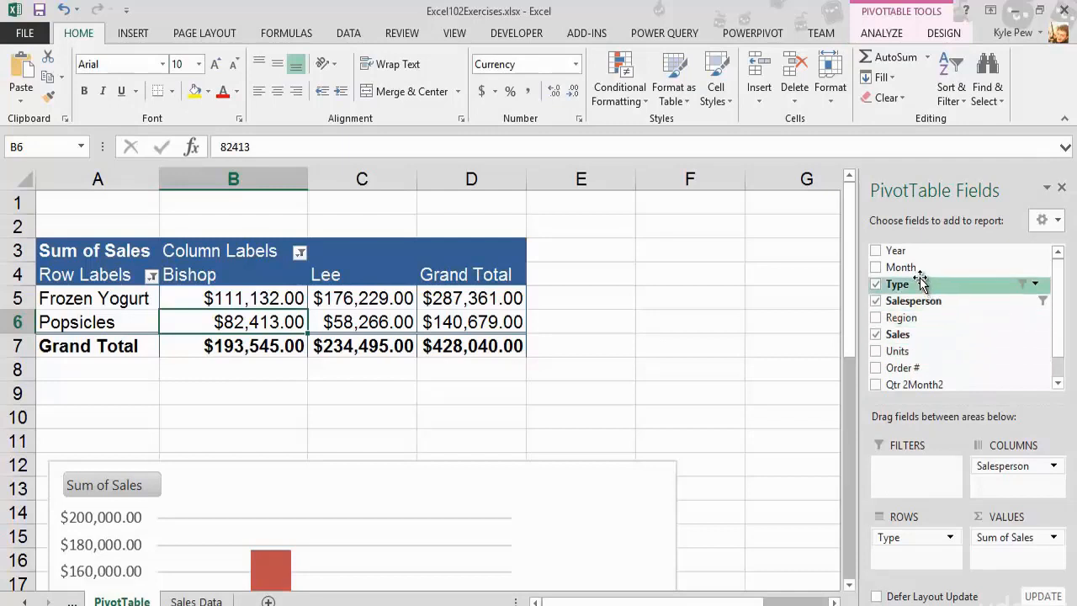
pyautogui.moveTo(908, 266); pyautogui.dragTo(912, 463)
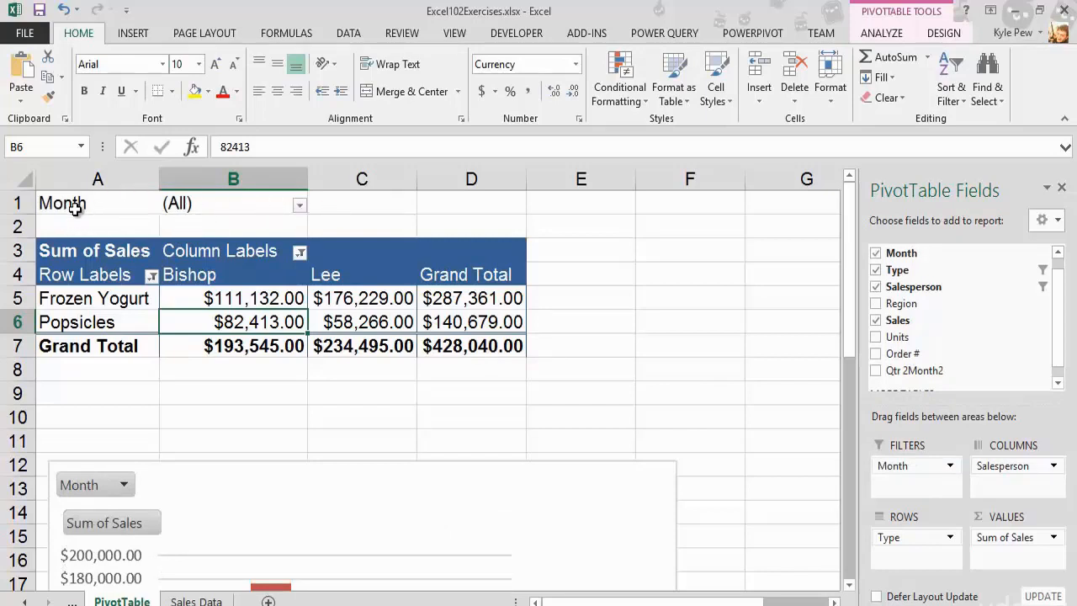
pyautogui.click(300, 206)
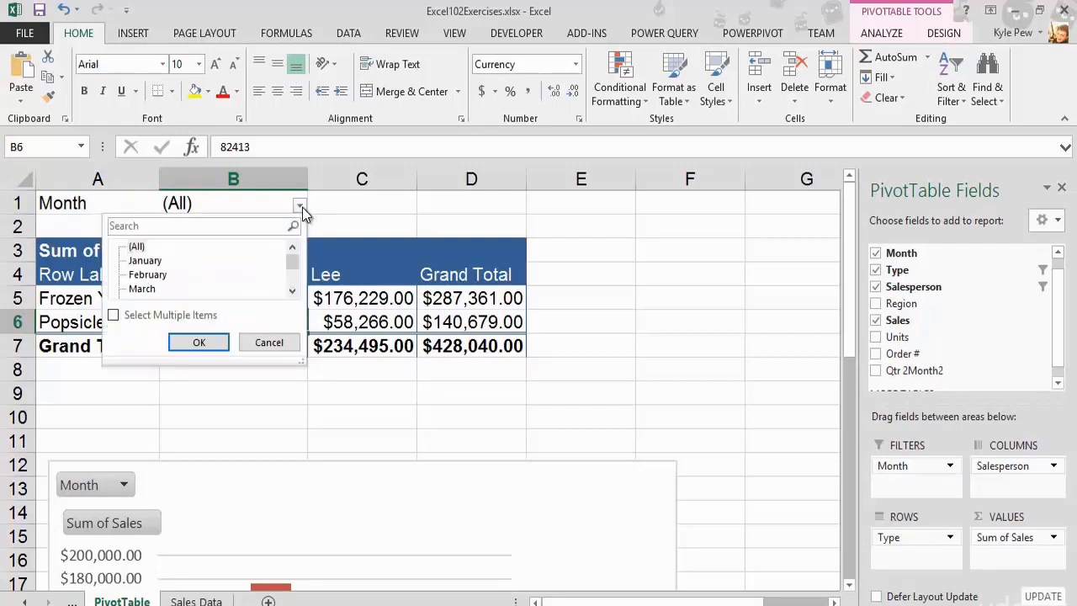
pyautogui.moveTo(302, 362); pyautogui.dragTo(345, 524)
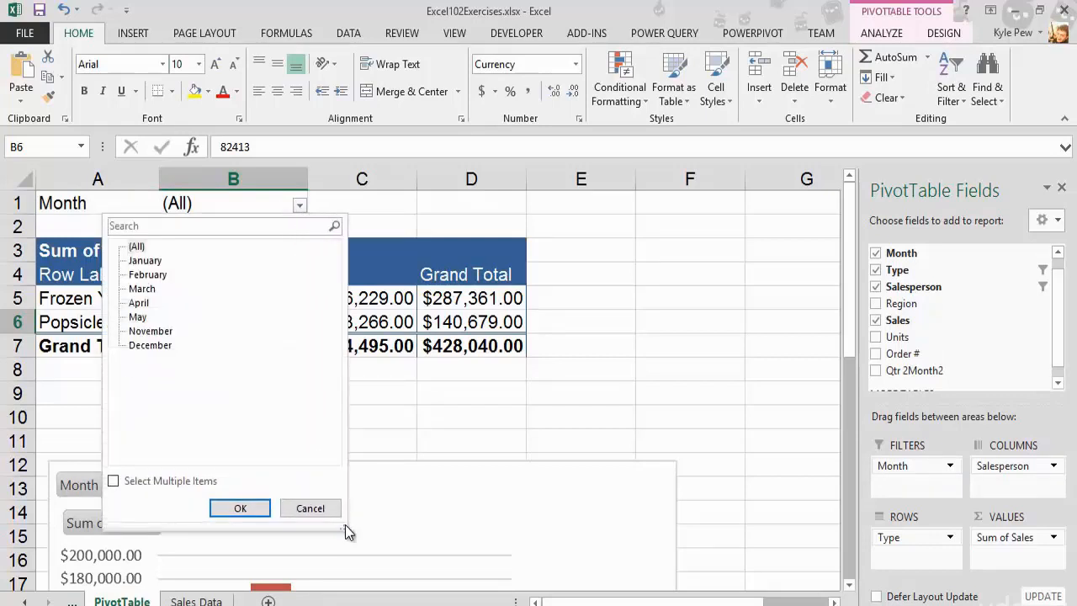
pyautogui.click(139, 305)
pyautogui.click(238, 509)
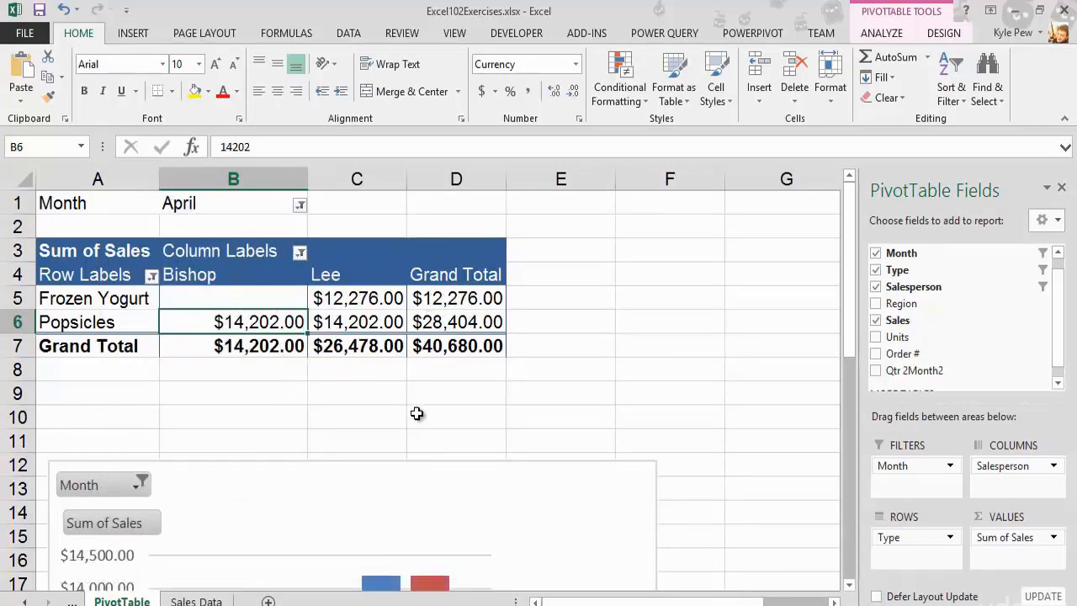
pyautogui.scroll(-4, 417, 415)
pyautogui.scroll(4, 417, 414)
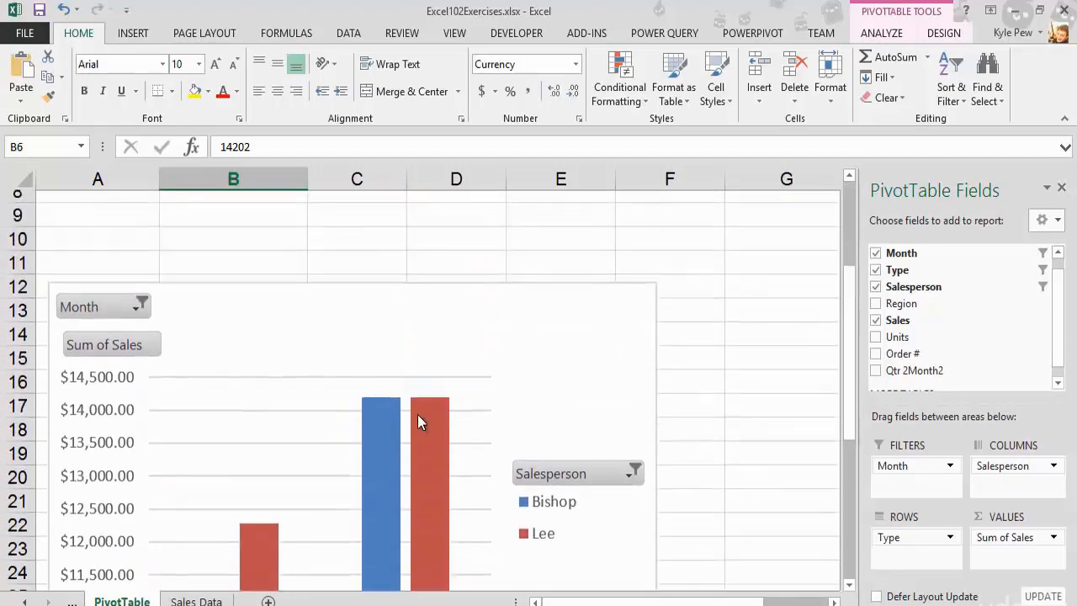
# Step: Change the report's Month filter to March, and switch it to January
pyautogui.click(301, 204)
pyautogui.click(141, 290)
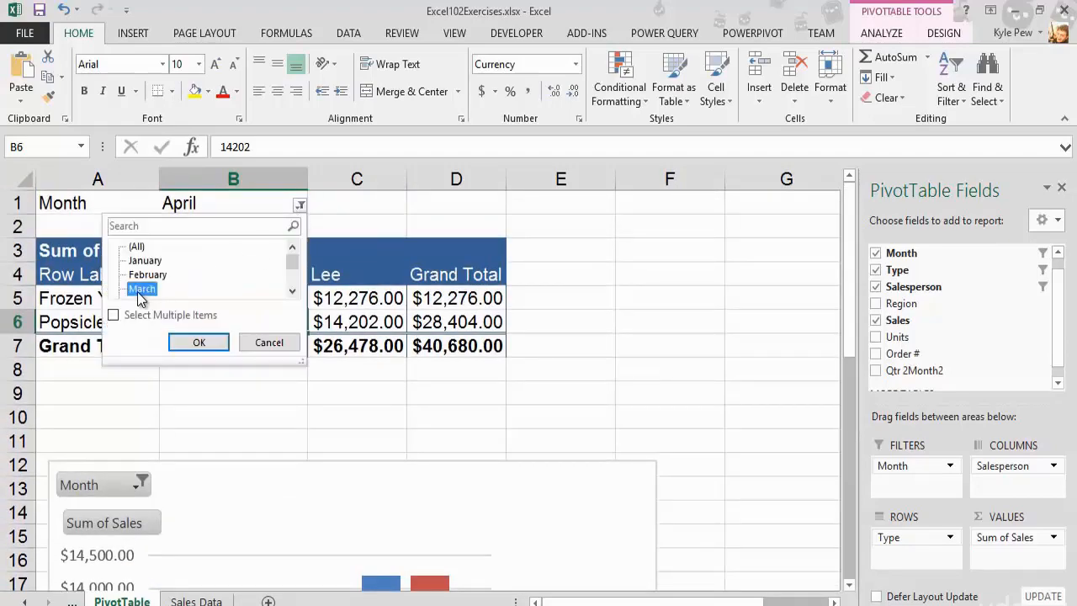
pyautogui.click(199, 343)
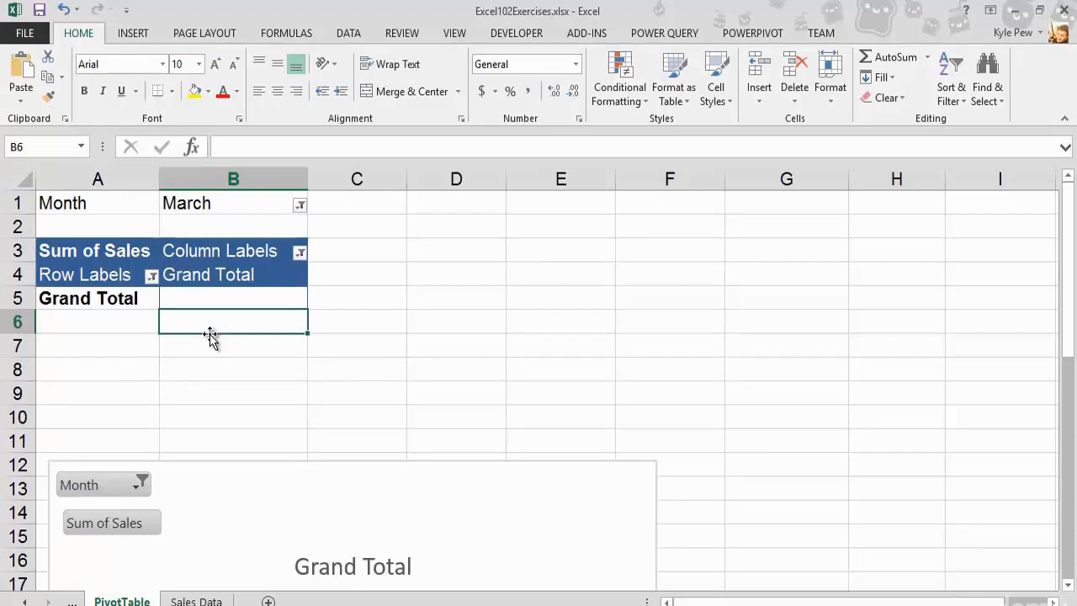
pyautogui.click(301, 204)
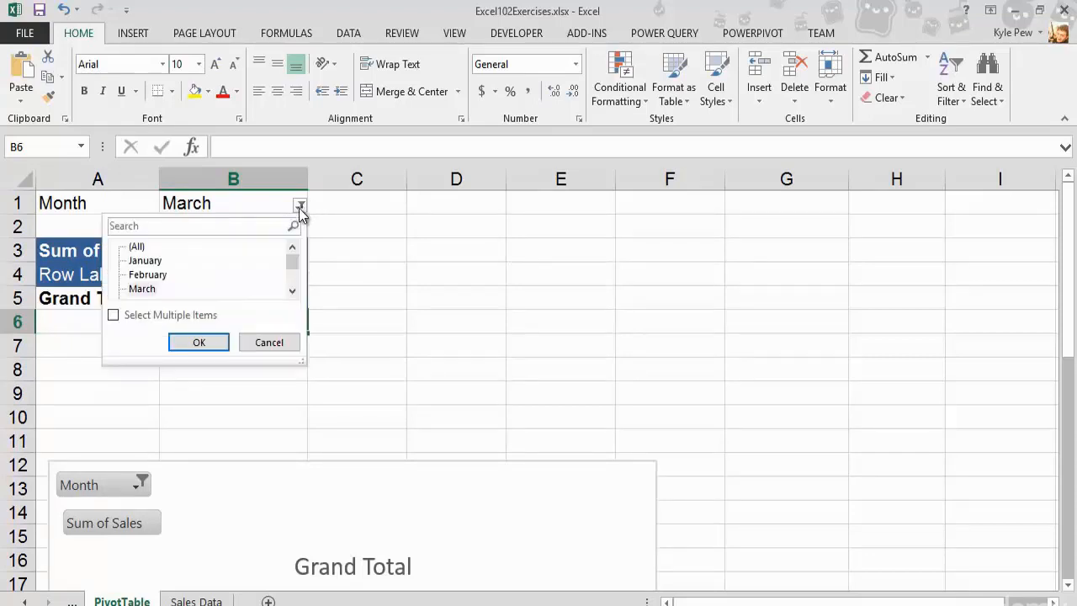
pyautogui.click(156, 261)
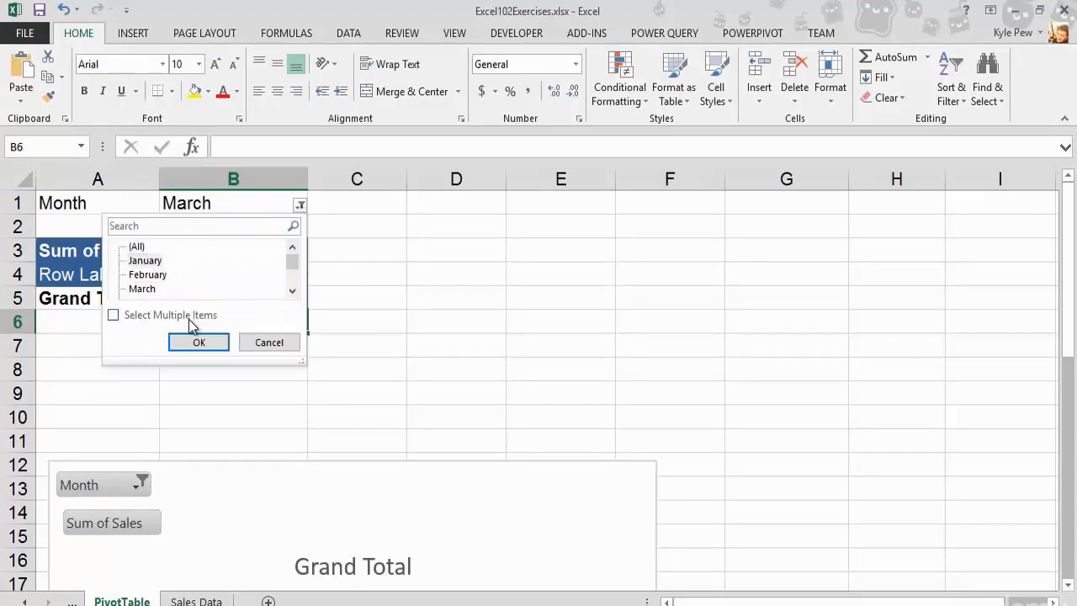
pyautogui.click(199, 343)
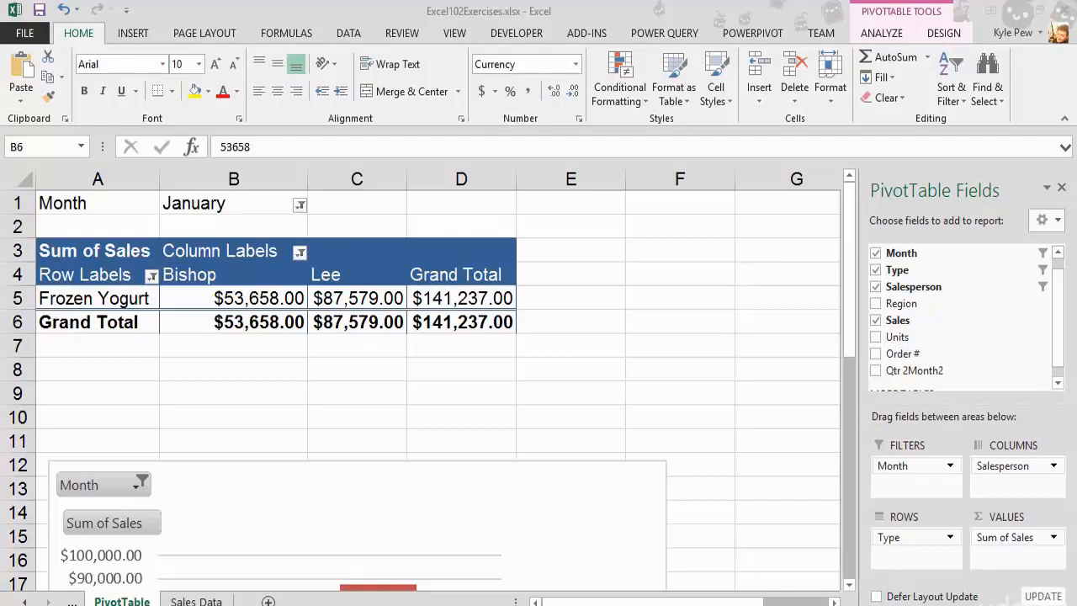
# Step: Clear the PivotTable's Type and Salesperson filters, and reset the Month filter to (All)
pyautogui.click(151, 278)
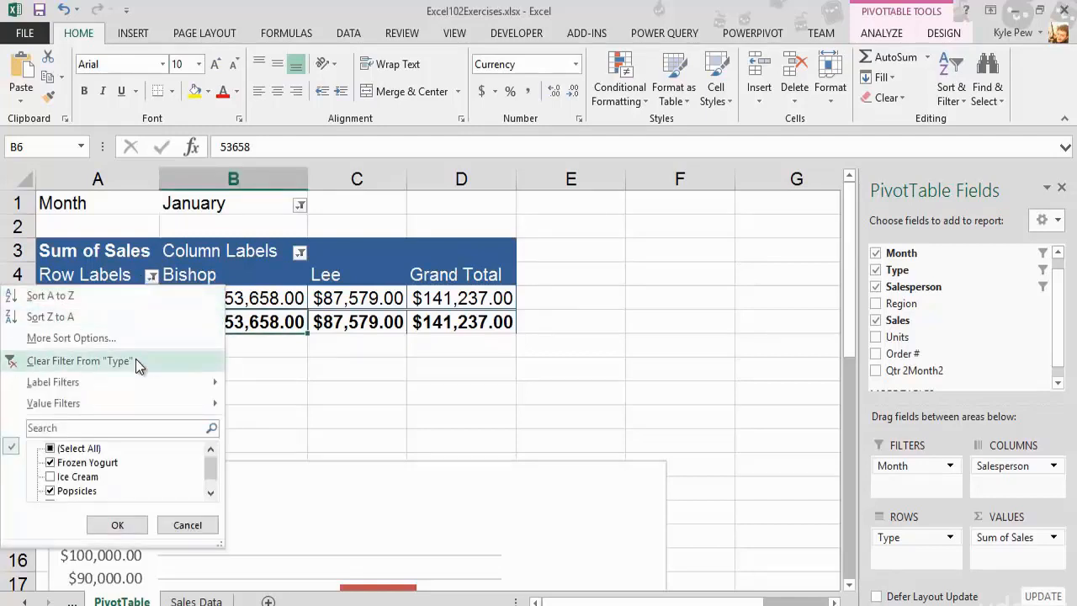
pyautogui.click(72, 360)
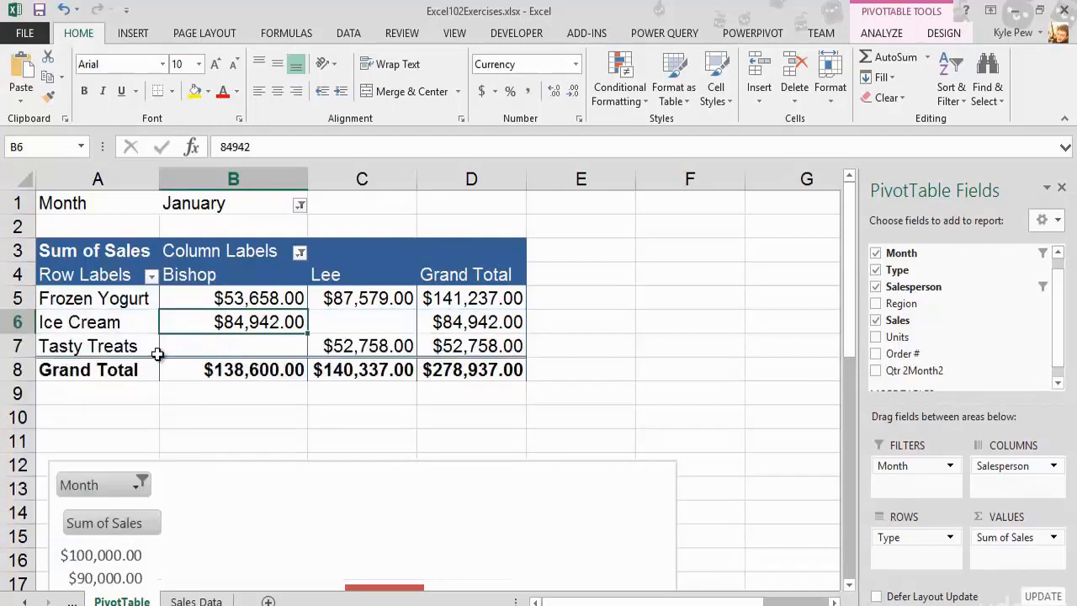
pyautogui.click(300, 253)
pyautogui.click(212, 335)
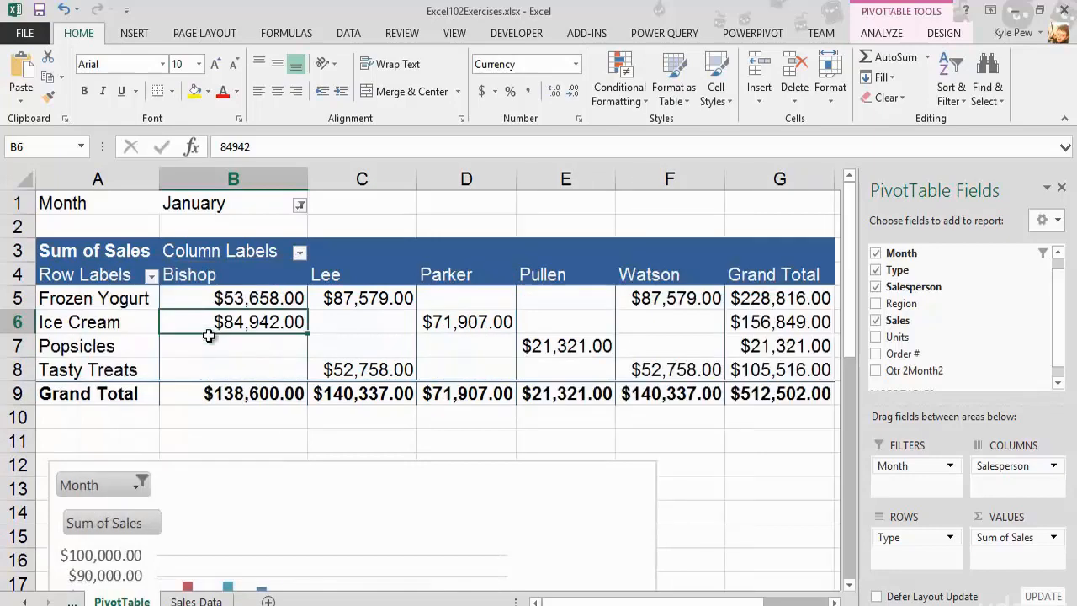
pyautogui.click(300, 205)
pyautogui.click(137, 246)
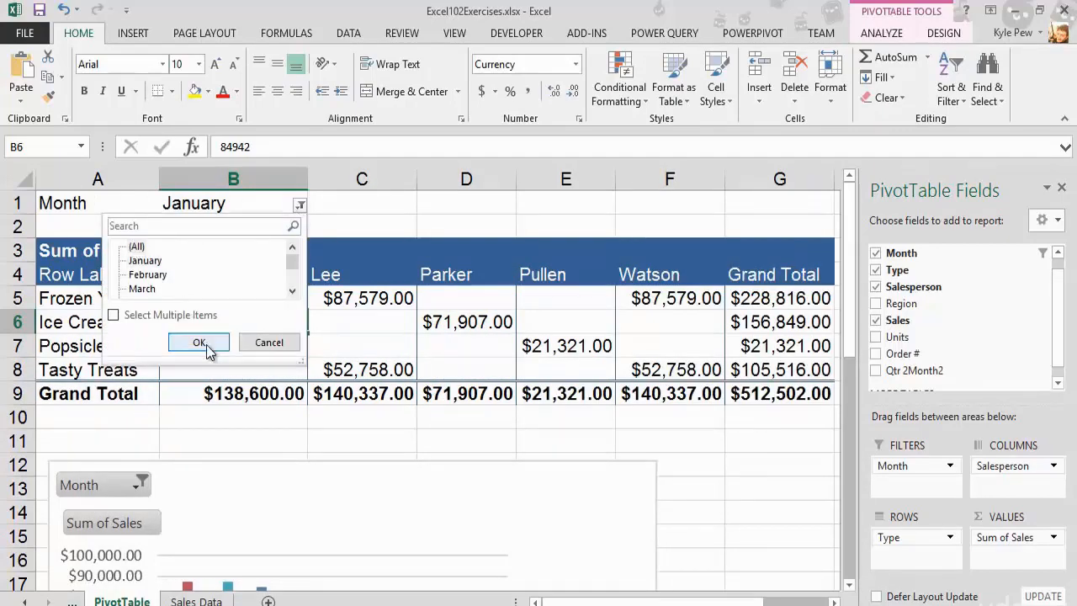
pyautogui.click(202, 343)
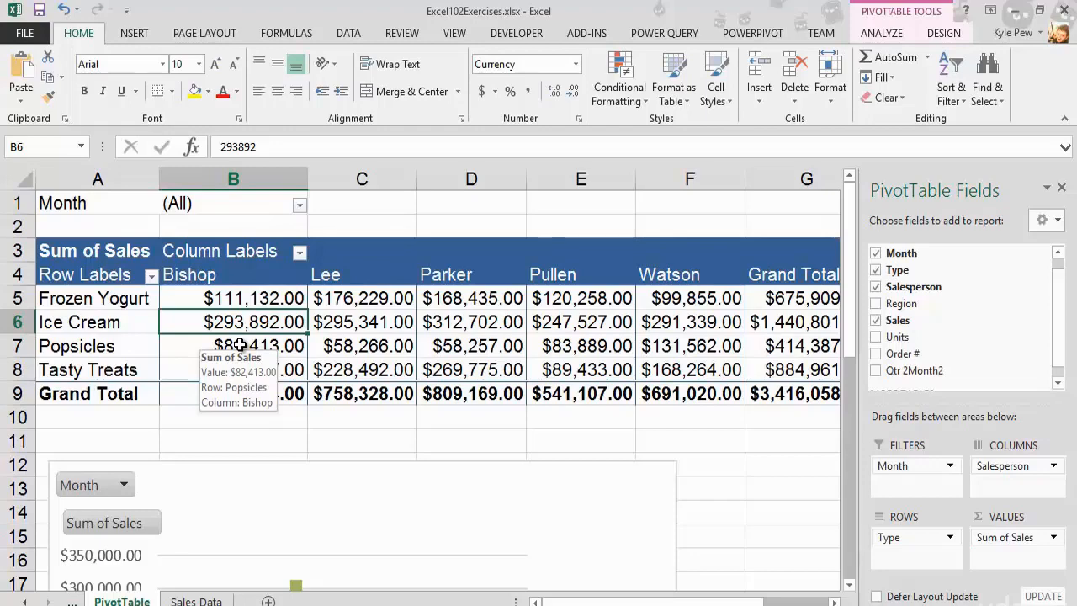
# Step: Insert a slicer for the Region field, and move it over columns G to I beside the PivotTable
pyautogui.click(332, 303)
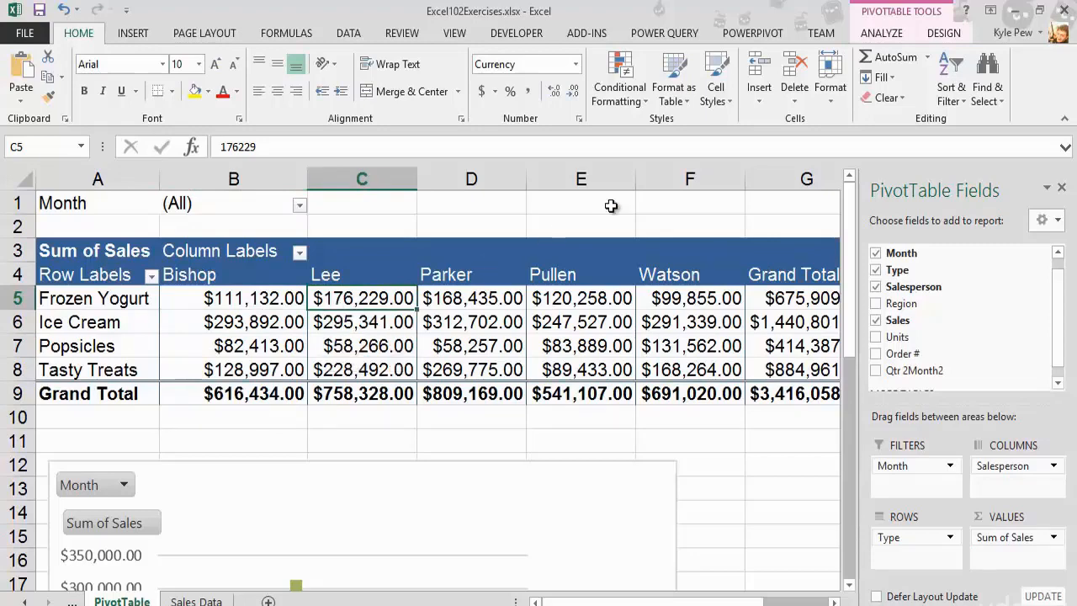
pyautogui.click(867, 33)
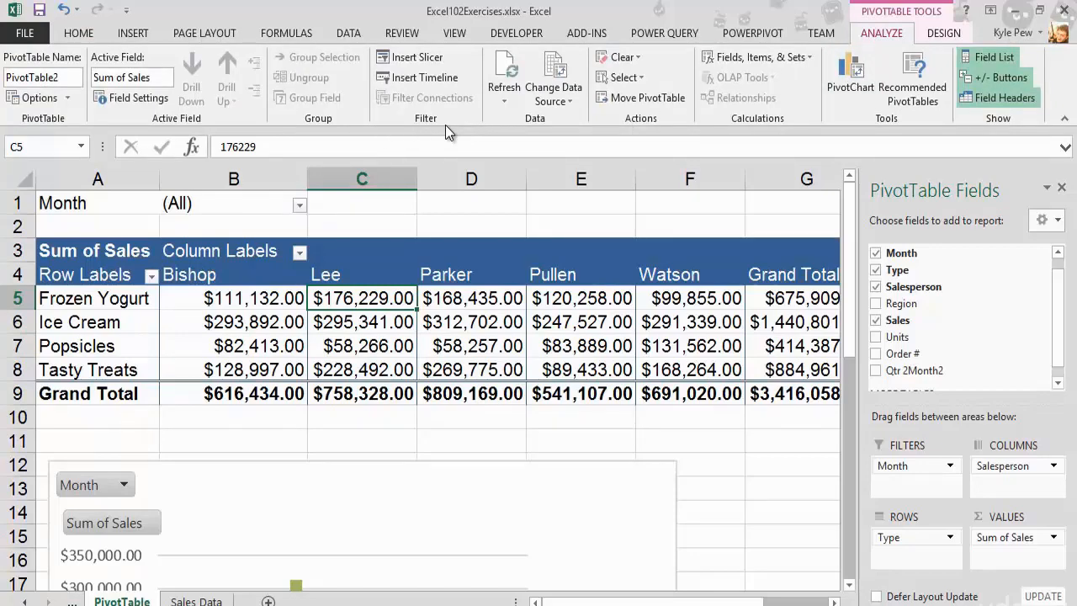
pyautogui.click(425, 59)
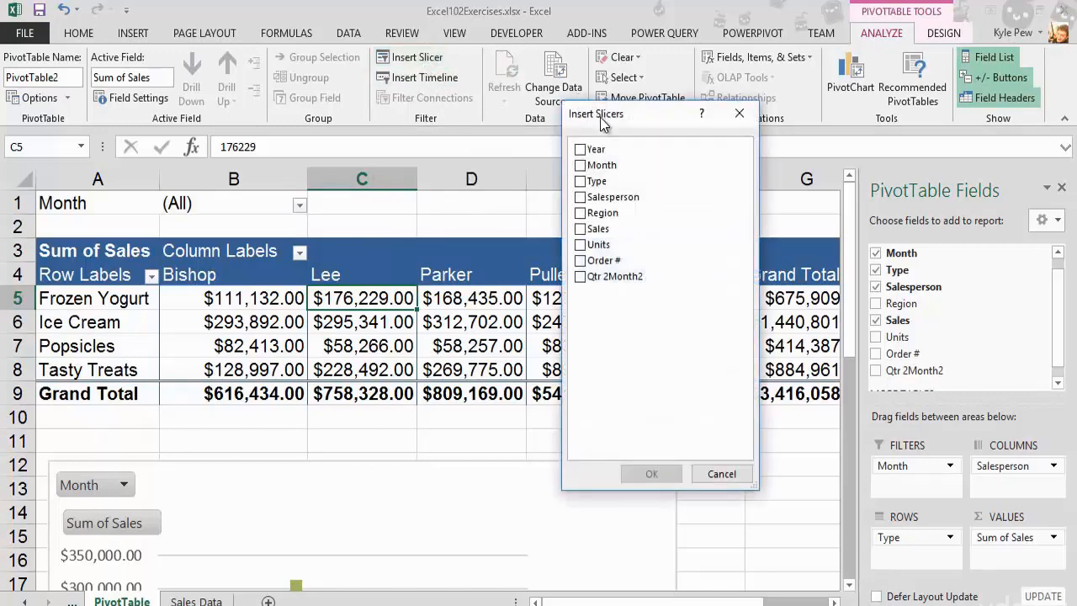
pyautogui.moveTo(602, 122); pyautogui.dragTo(551, 156)
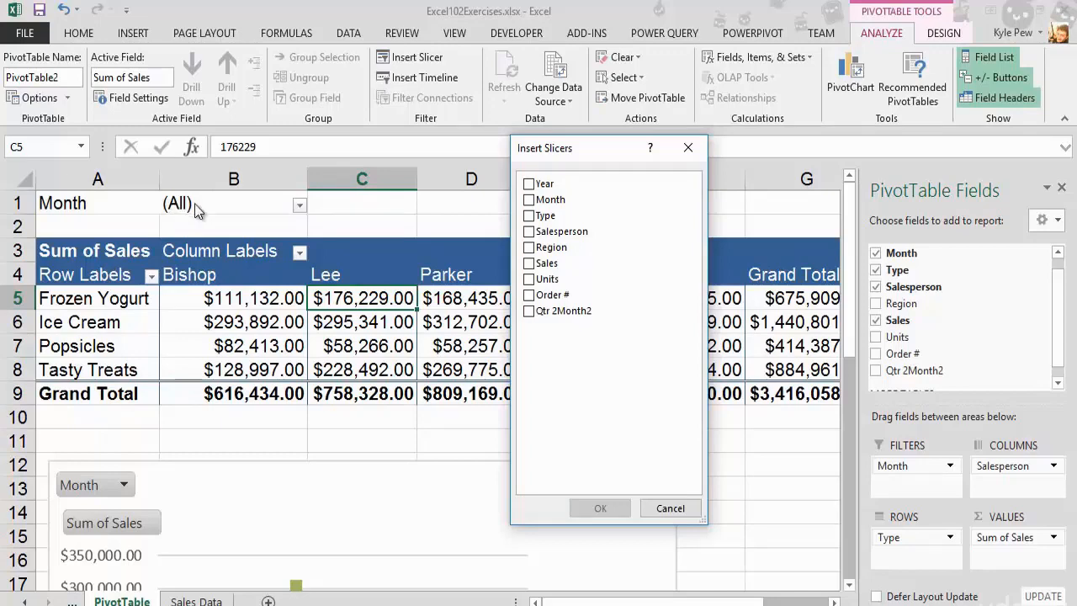
pyautogui.click(530, 247)
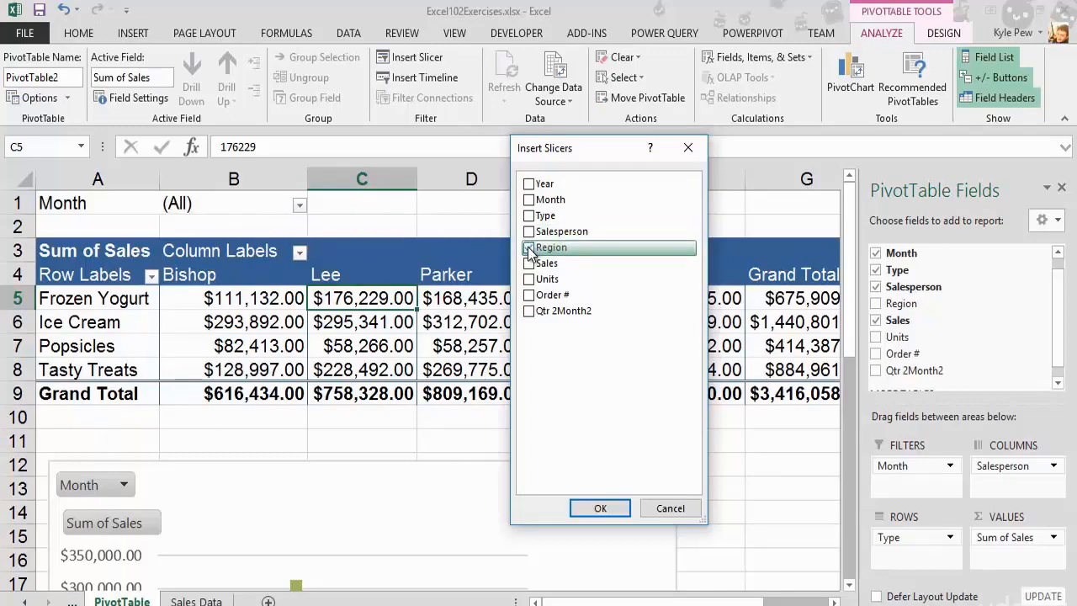
pyautogui.click(606, 509)
pyautogui.moveTo(457, 227); pyautogui.dragTo(895, 238)
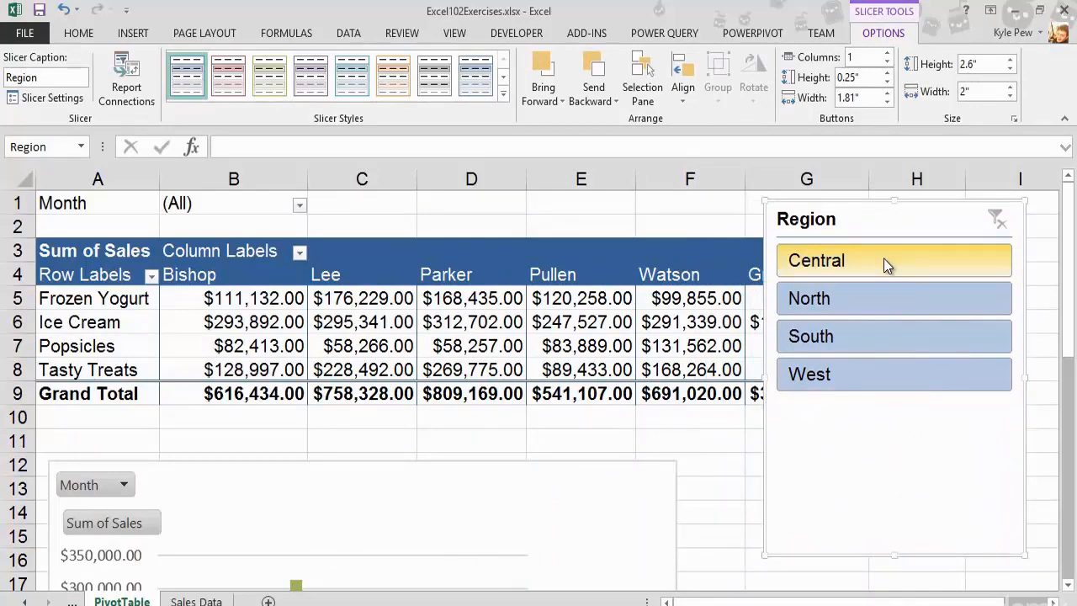
# Step: Filter the PivotTable by single regions with the Region slicer: North, West and Central in turn
pyautogui.click(822, 297)
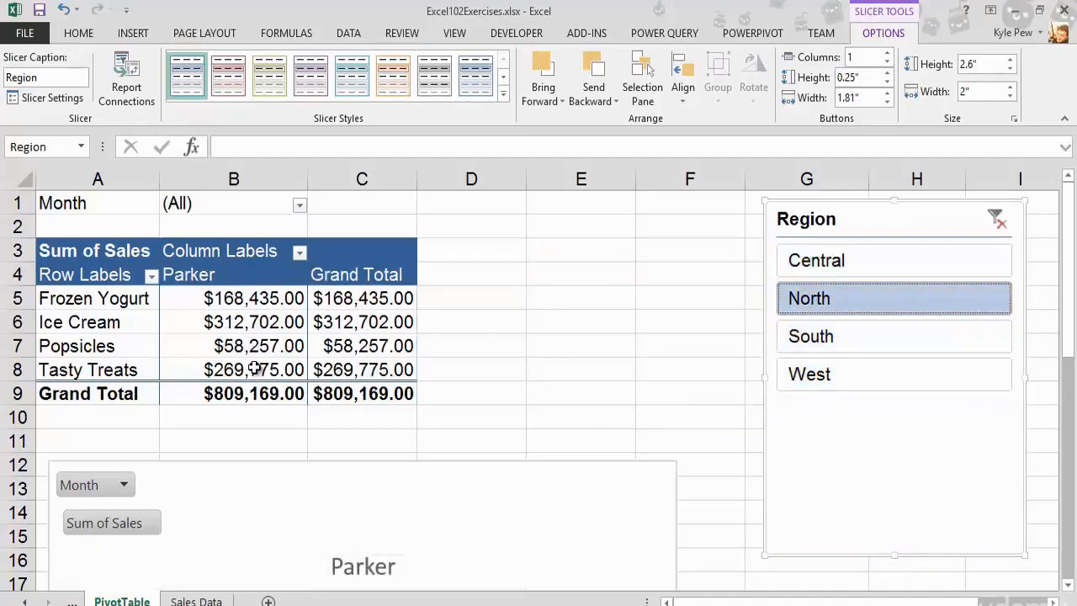
pyautogui.click(809, 389)
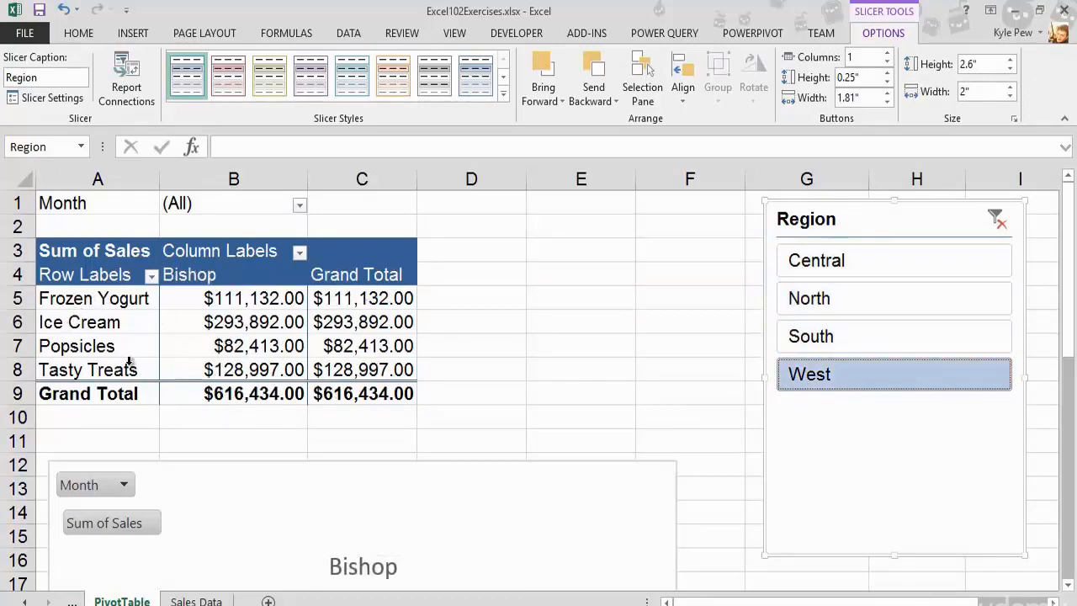
pyautogui.click(821, 263)
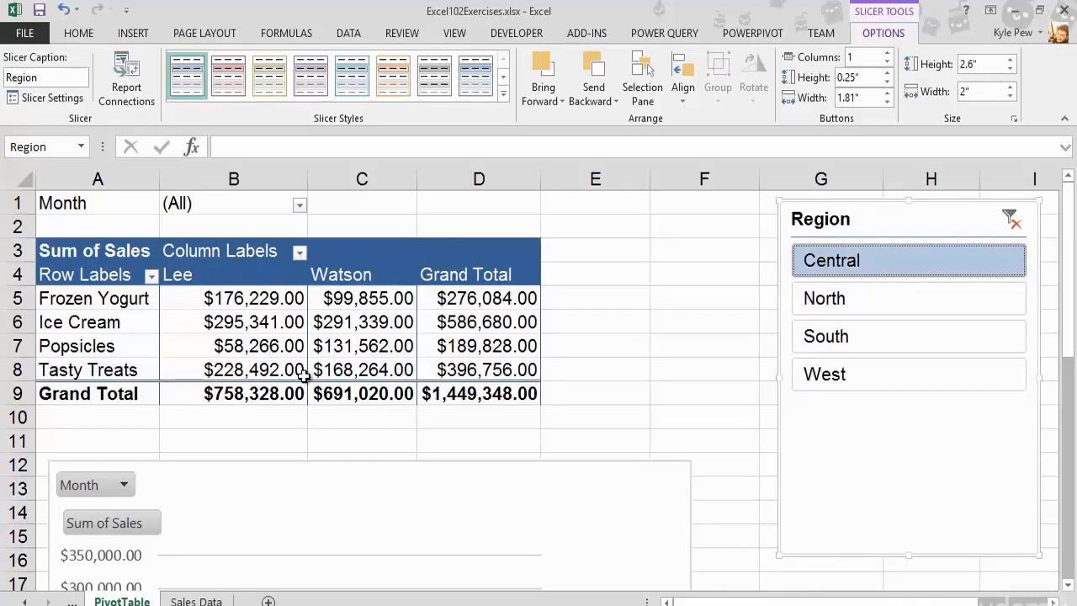
# Step: Add South to the Central selection in the Region slicer, and move the slicer slightly closer to the PivotTable
pyautogui.moveTo(303, 376)
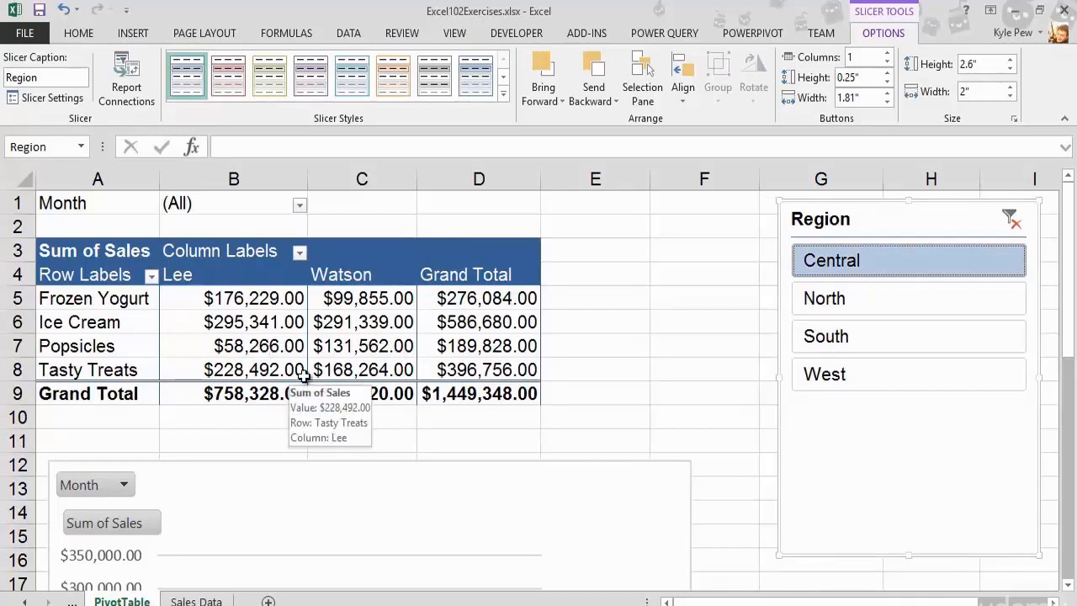
pyautogui.keyDown('ctrl'); pyautogui.click(820, 341); pyautogui.keyUp('ctrl')
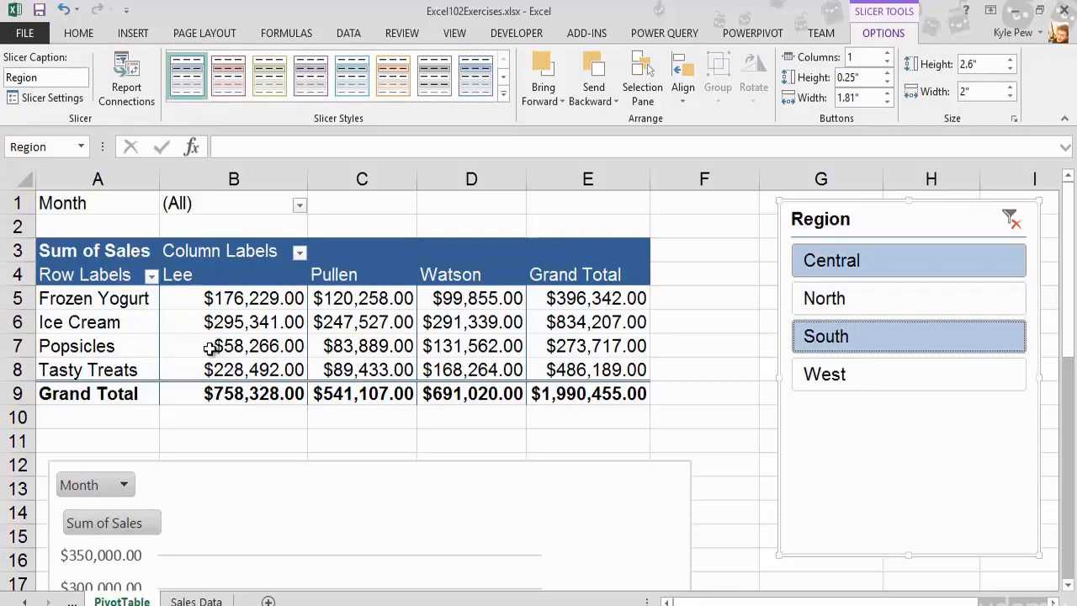
pyautogui.moveTo(872, 221); pyautogui.dragTo(839, 221)
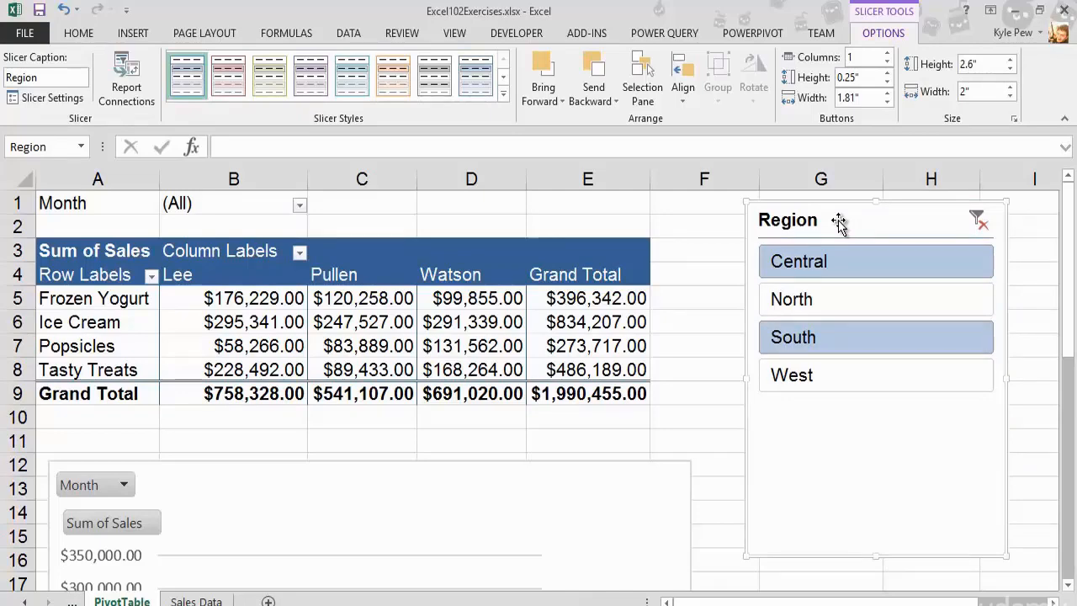
# Step: Insert a slicer for the Year field of the PivotTable
pyautogui.click(271, 327)
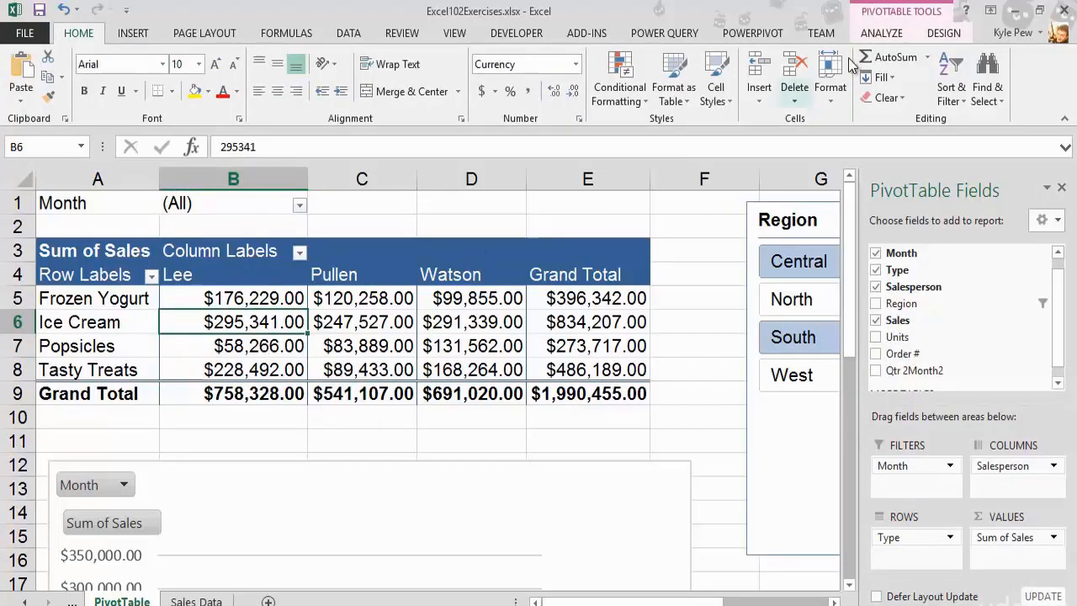
pyautogui.click(875, 35)
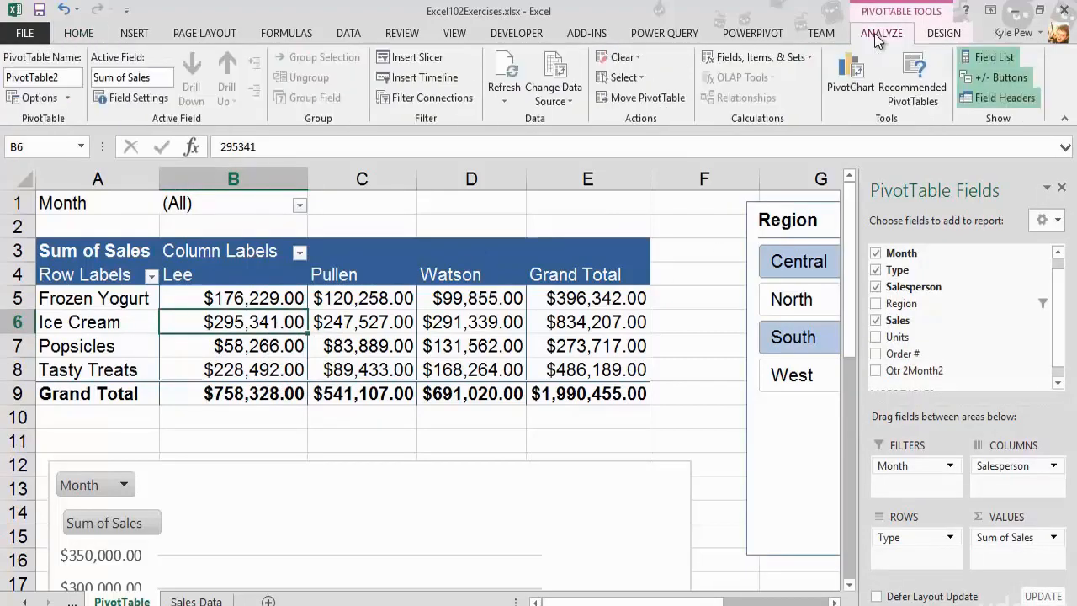
pyautogui.click(432, 60)
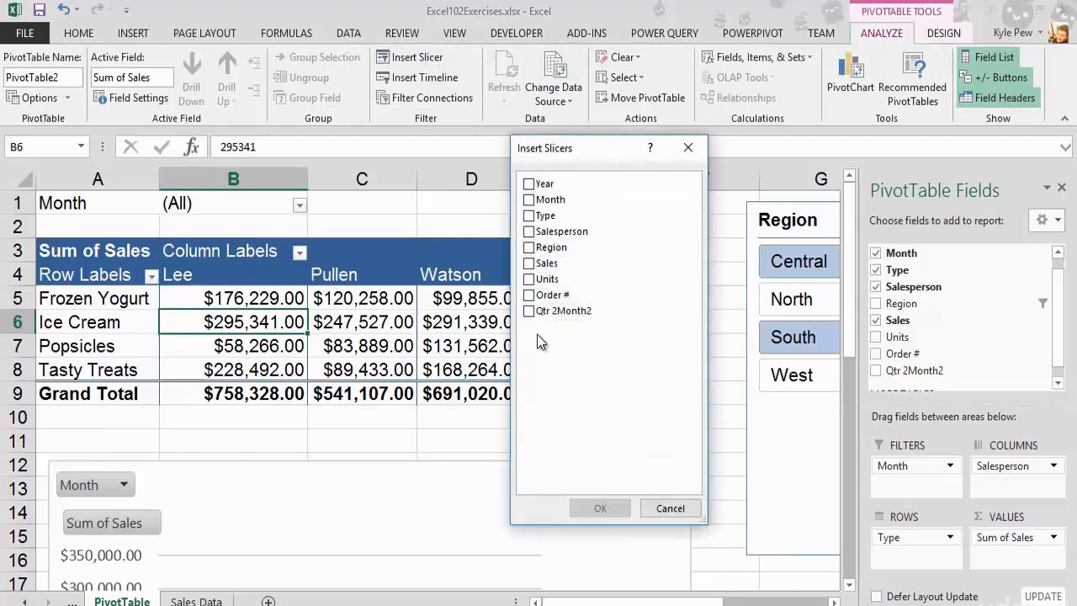
pyautogui.click(530, 184)
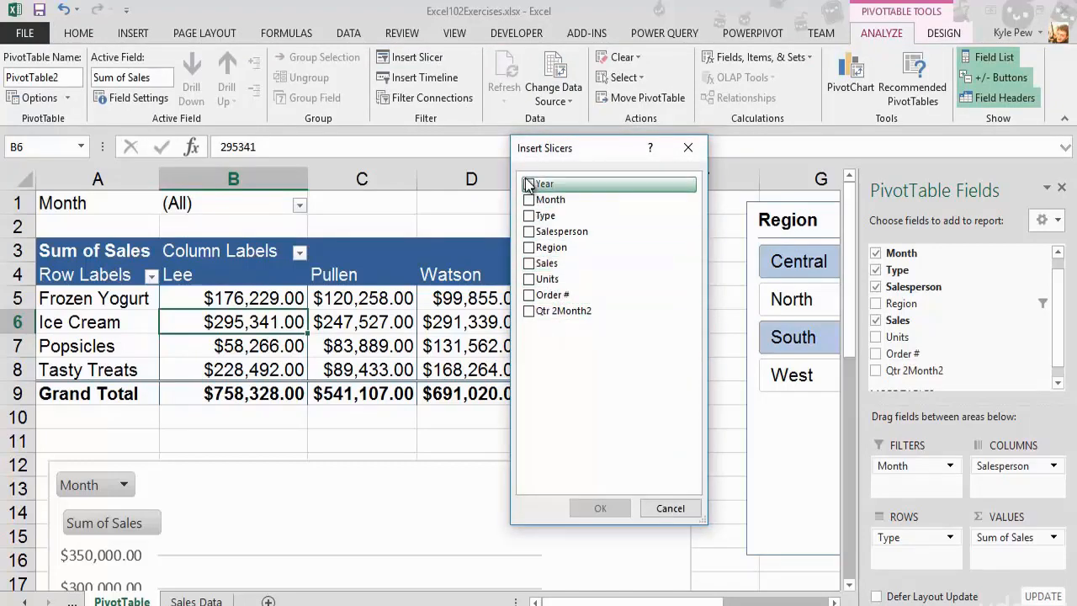
pyautogui.click(599, 509)
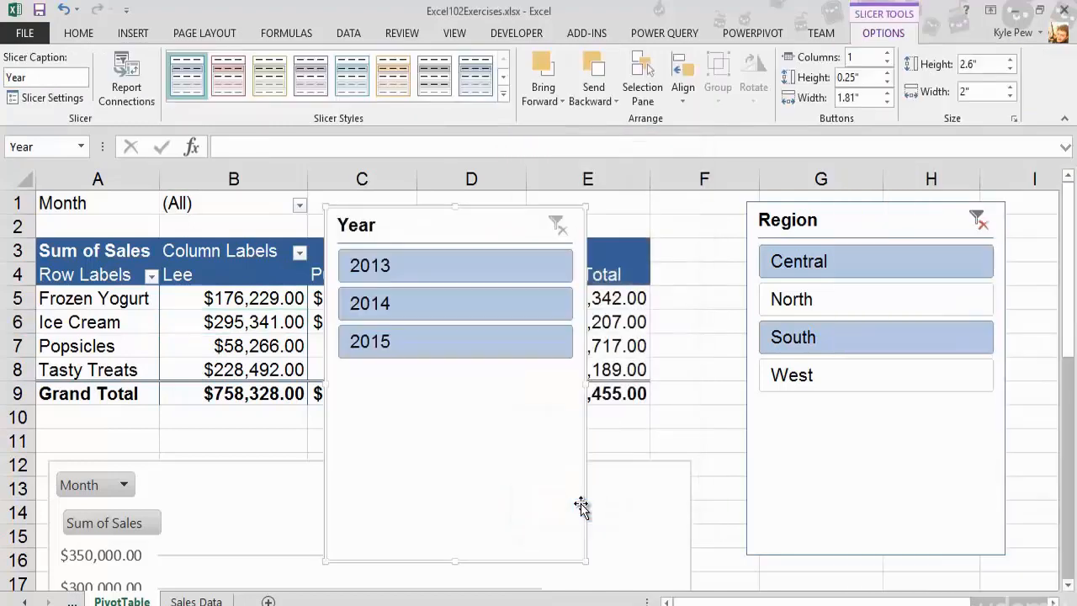
# Step: Shorten the Year slicer to about 1.29" and the Region slicer to about 1.48" high, and place Year directly below Region
pyautogui.moveTo(477, 231); pyautogui.dragTo(590, 233)
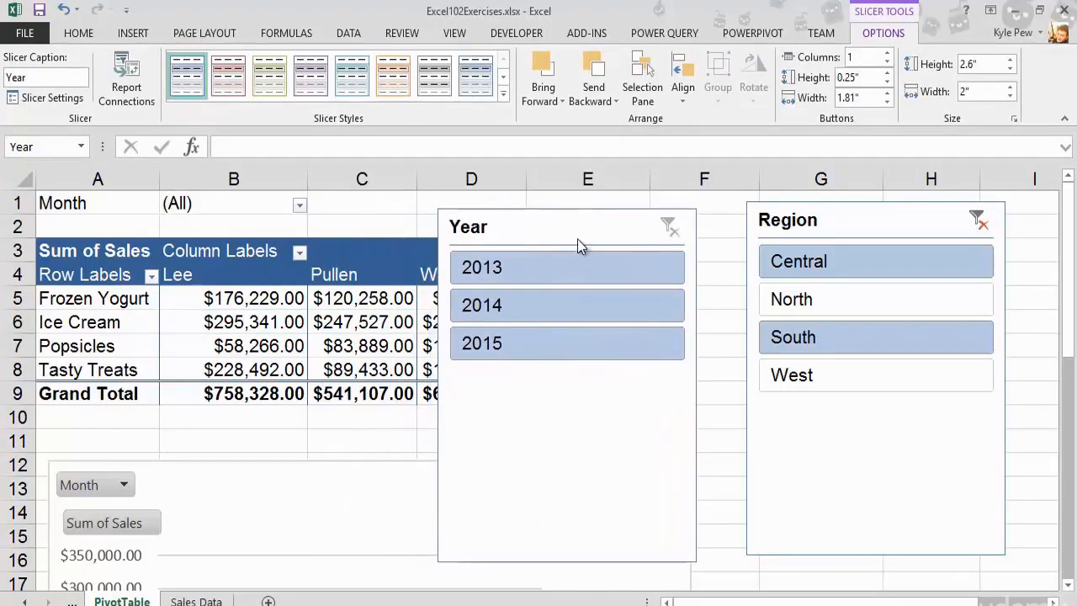
pyautogui.moveTo(558, 563); pyautogui.dragTo(578, 385)
pyautogui.moveTo(890, 554); pyautogui.dragTo(812, 402)
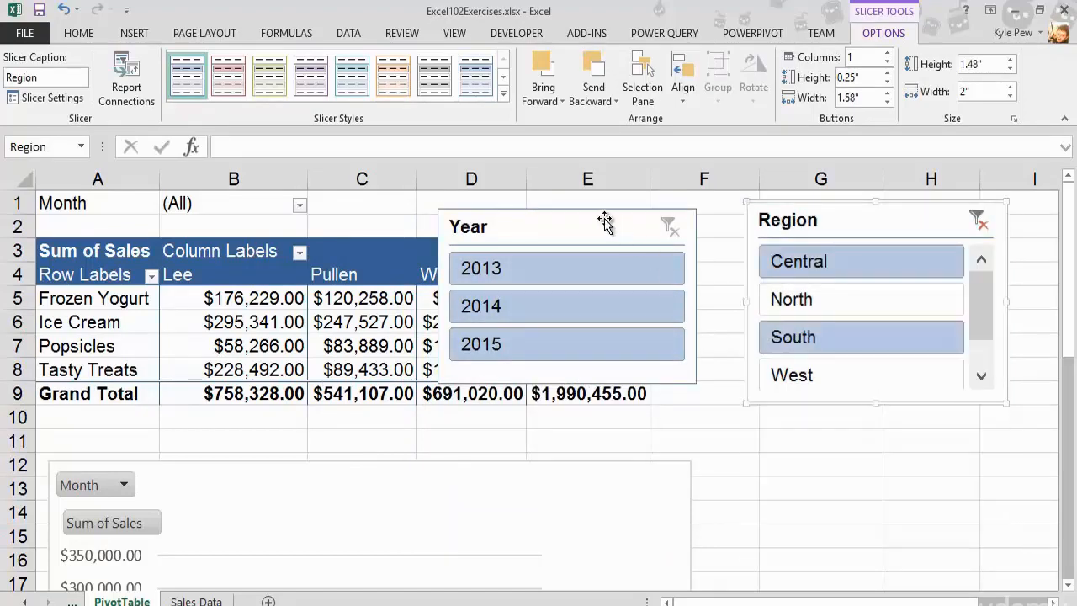
pyautogui.moveTo(606, 221); pyautogui.dragTo(909, 429)
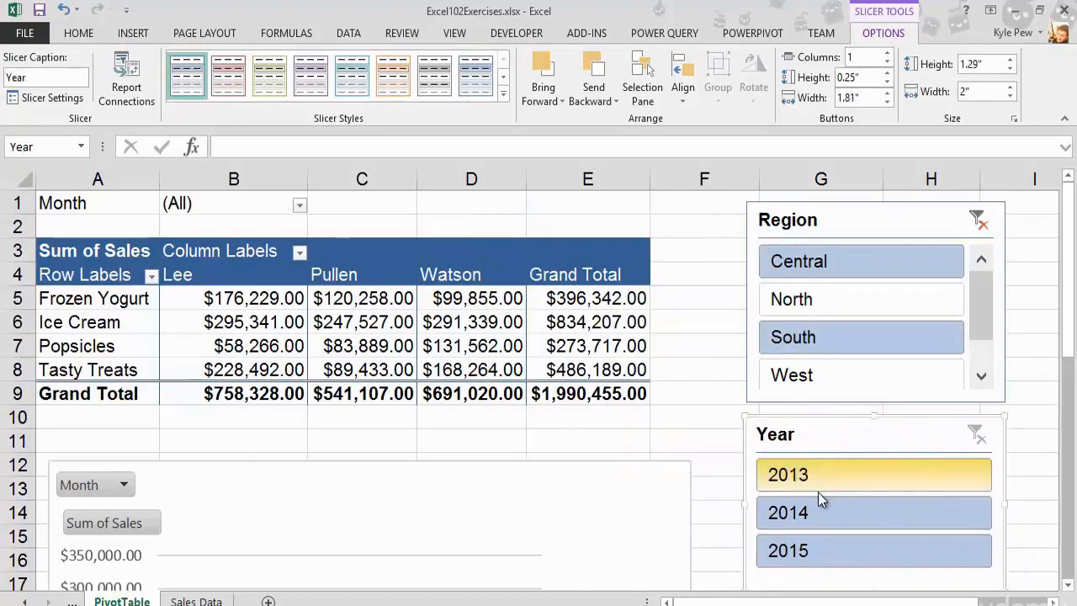
# Step: Filter the PivotTable to 2014 with the Year slicer, add West to the selected regions, and switch the year to 2013
pyautogui.click(800, 515)
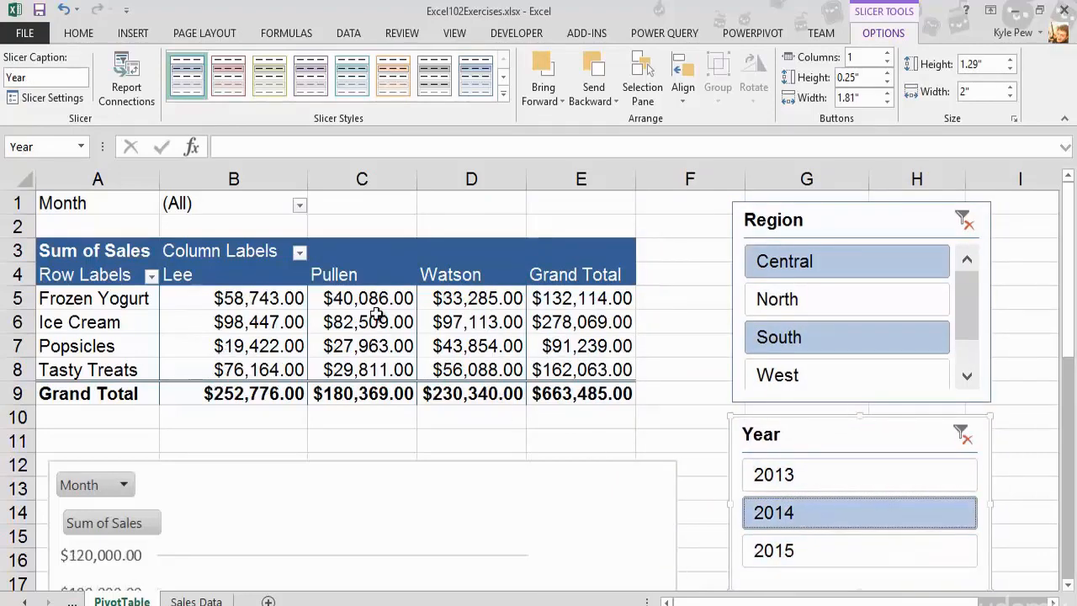
pyautogui.keyDown('ctrl'); pyautogui.click(807, 375); pyautogui.keyUp('ctrl')
pyautogui.click(781, 476)
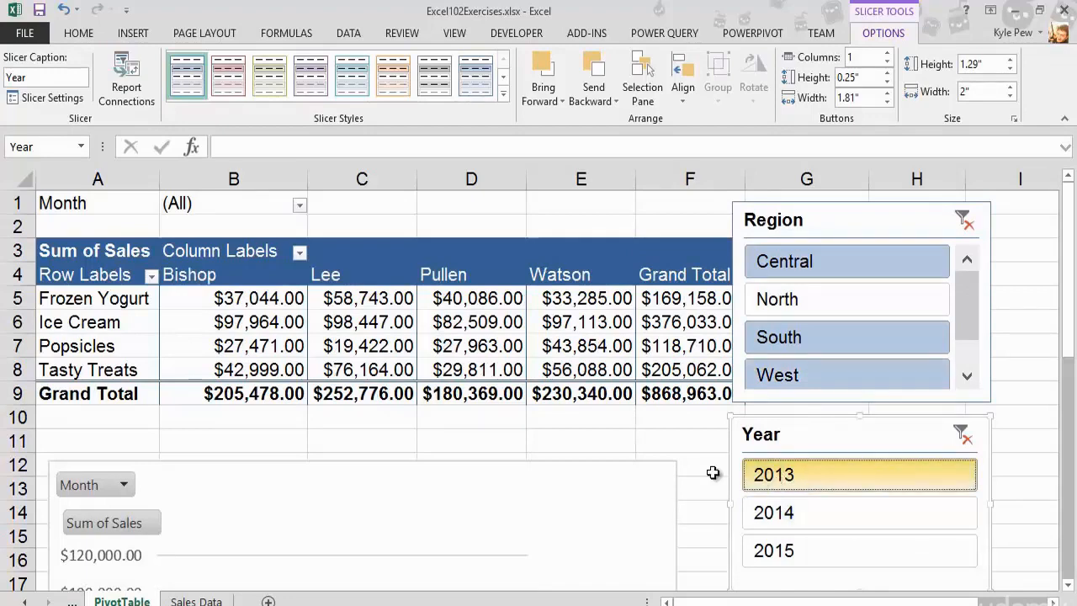